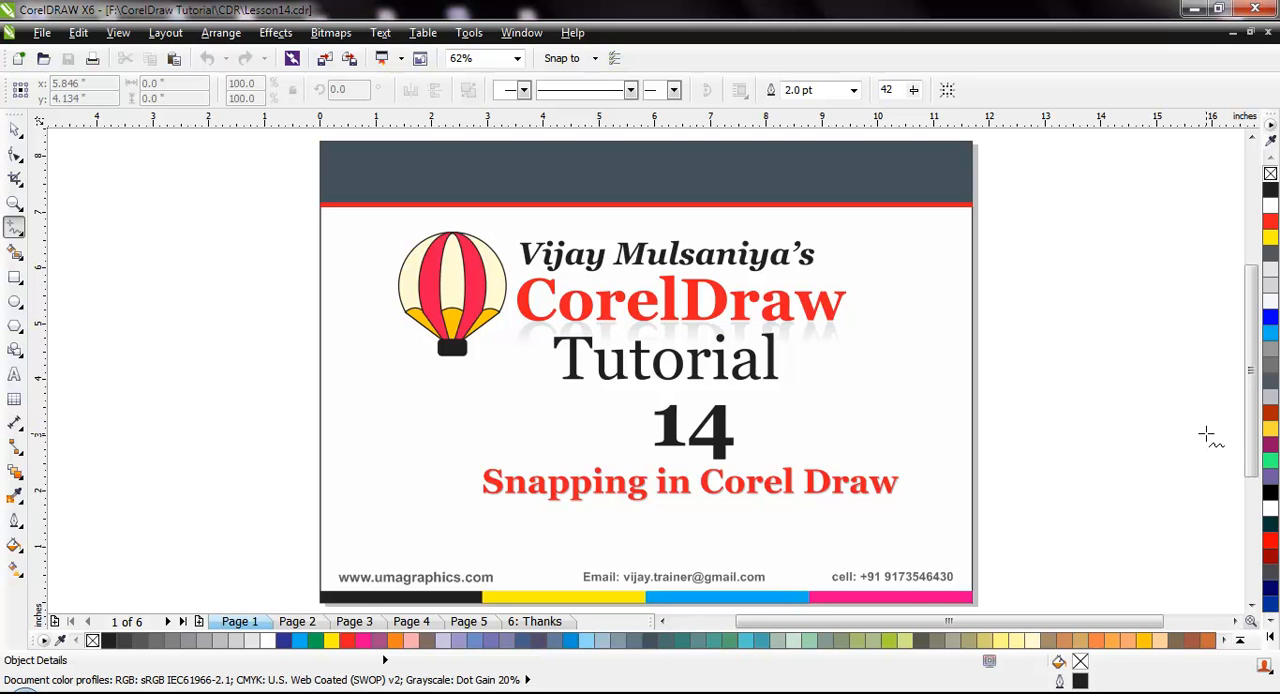
Go to Page 2 and nudge the screw below the middle of the magnet slightly downward
click(305, 623)
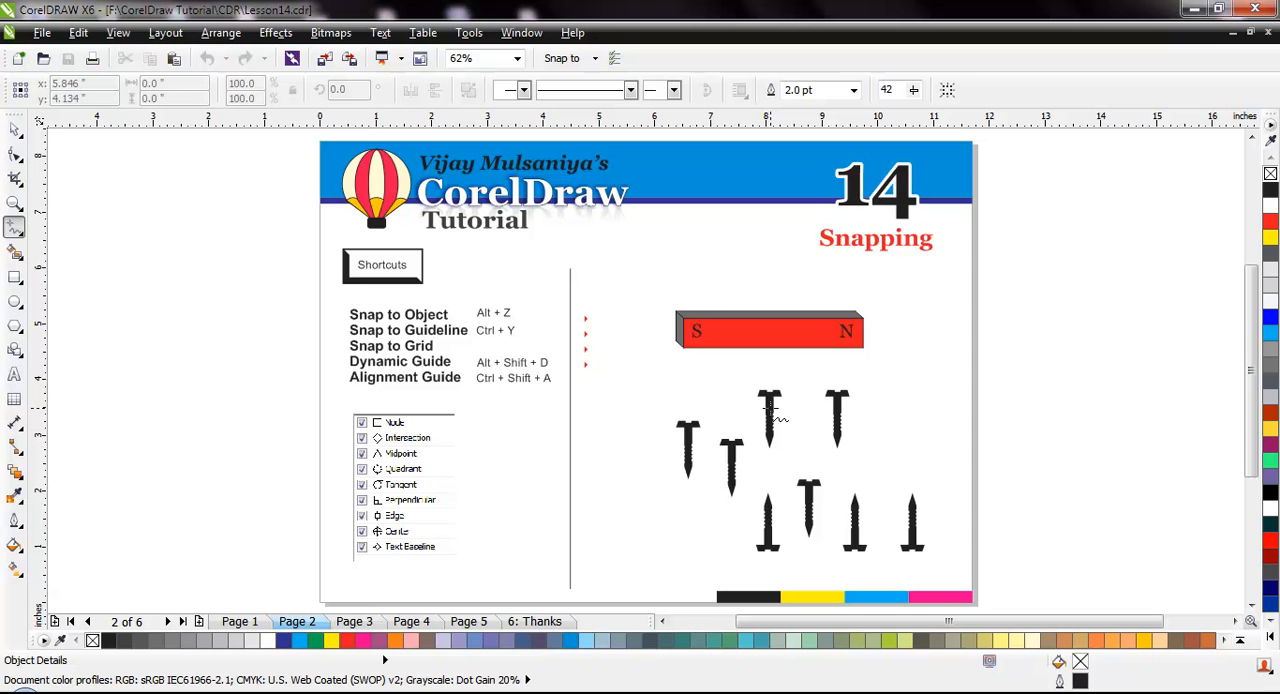
click(14, 130)
mouse_move(776, 393)
mouse_down()
mouse_move(768, 352)
mouse_move(768, 405)
mouse_up()
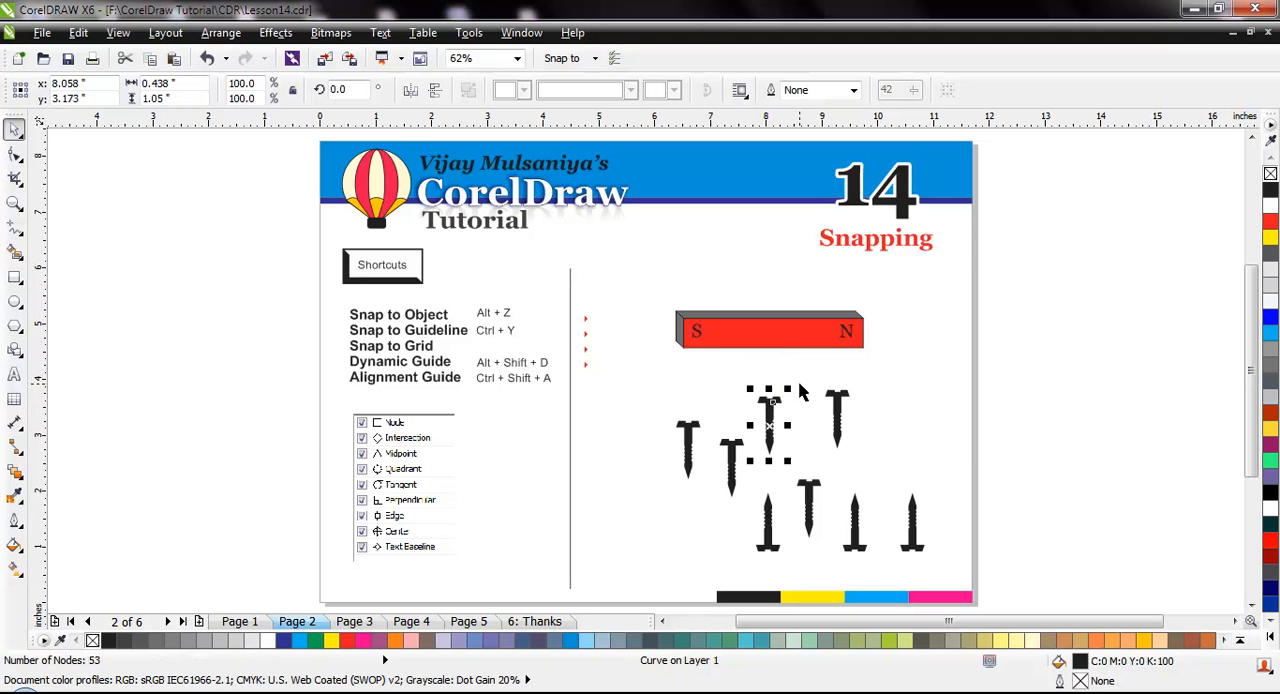
click(805, 379)
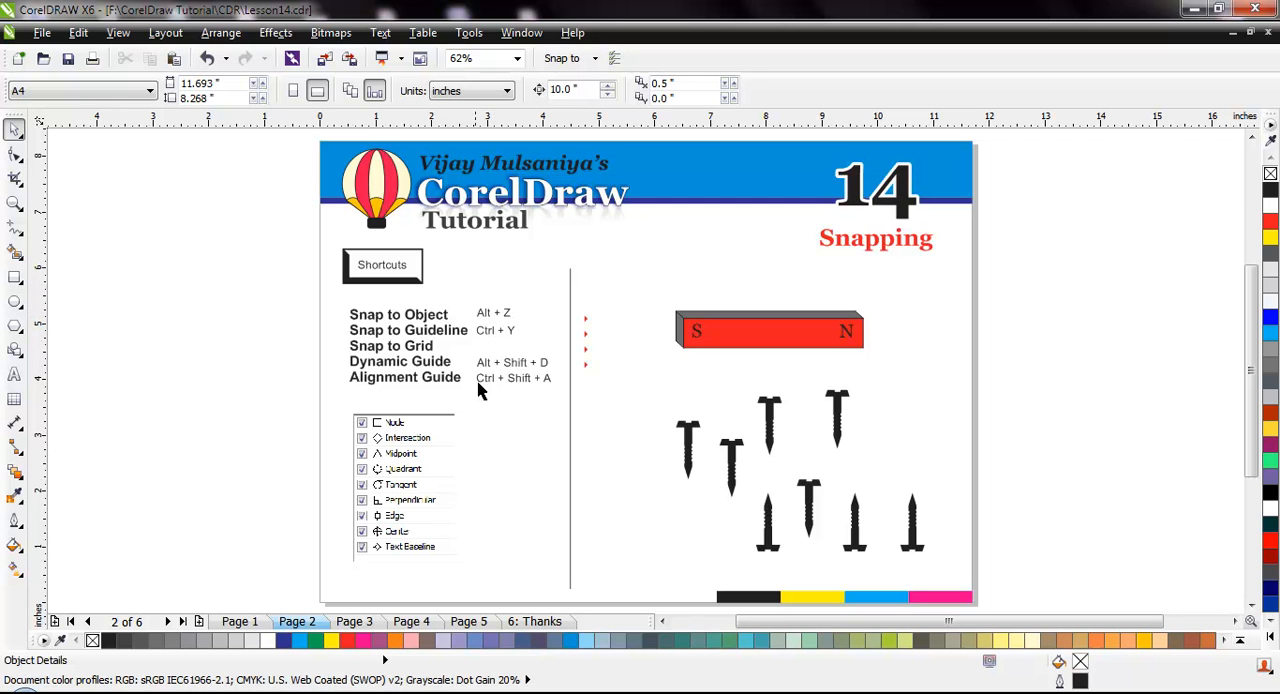
Turn on Snap to Objects and snap that screw's head against the magnet's lower edge near the S pole
click(120, 34)
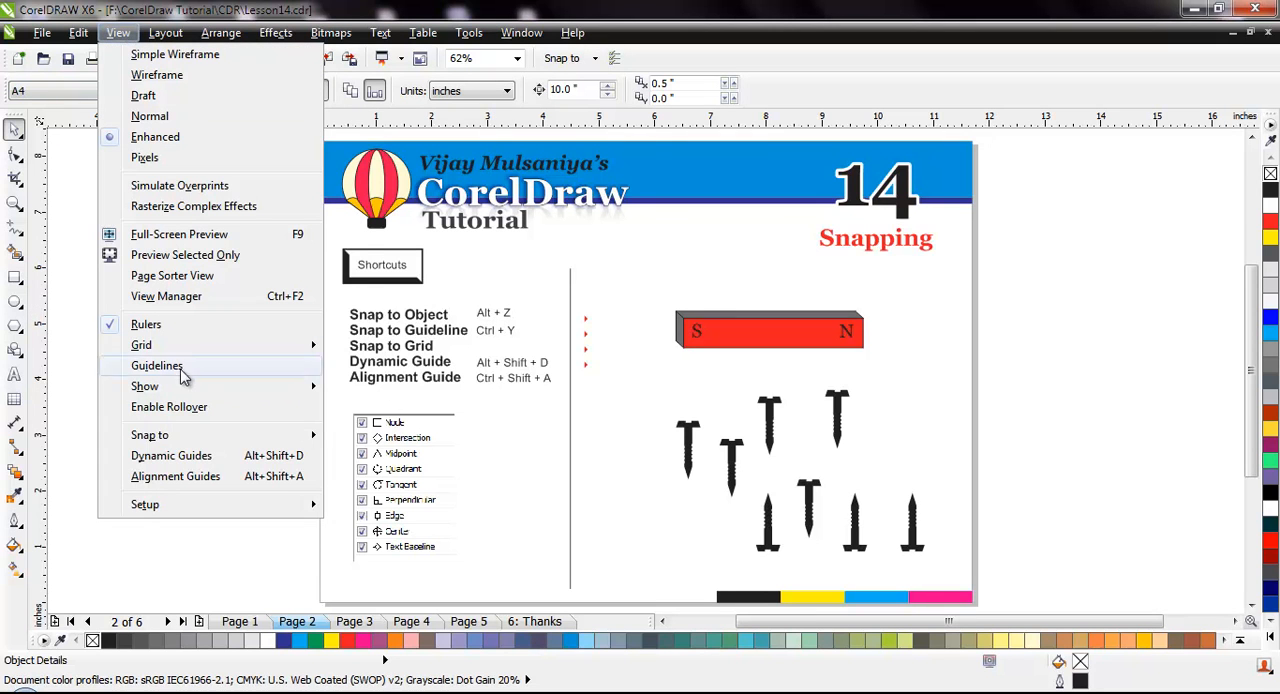
mouse_move(200, 440)
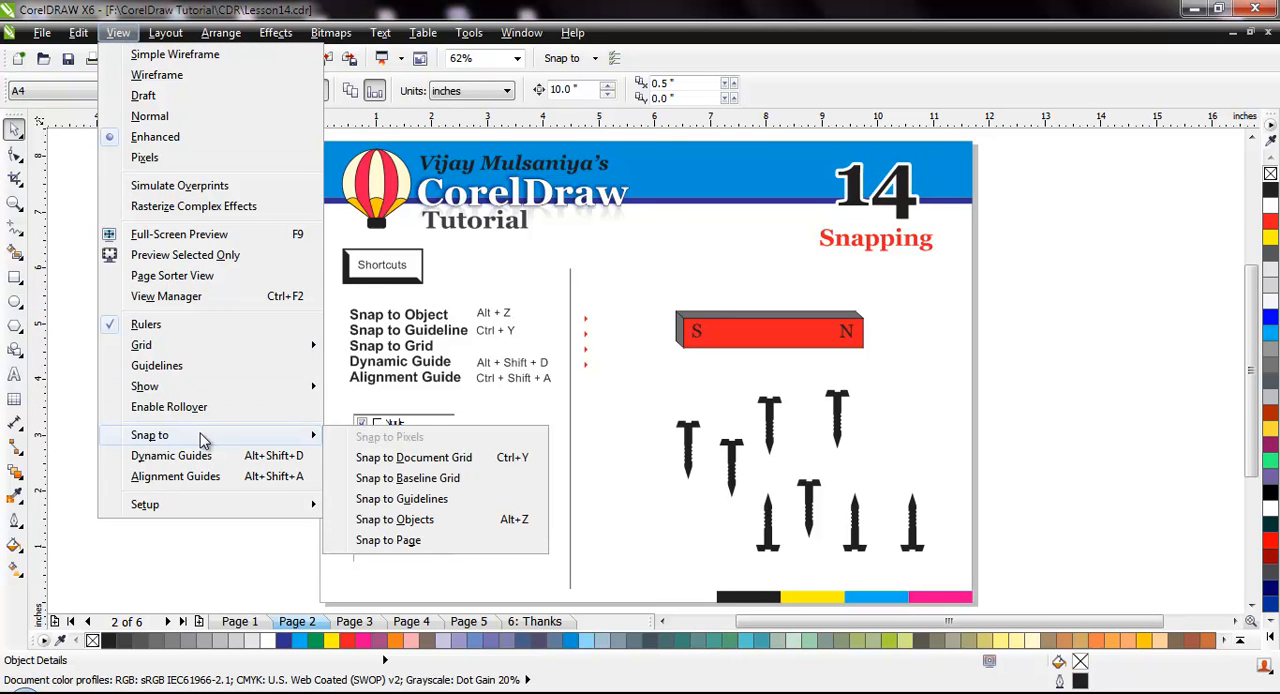
click(464, 521)
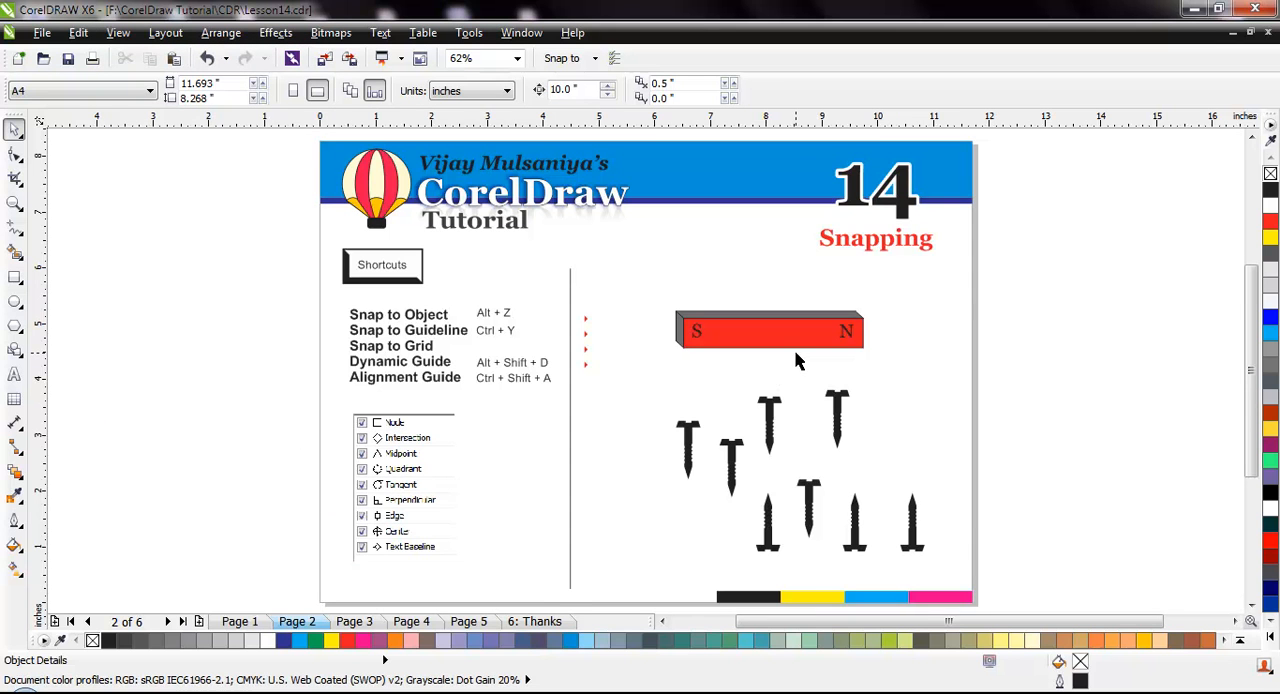
scroll(796, 360, up, 2)
drag(760, 444, 634, 348)
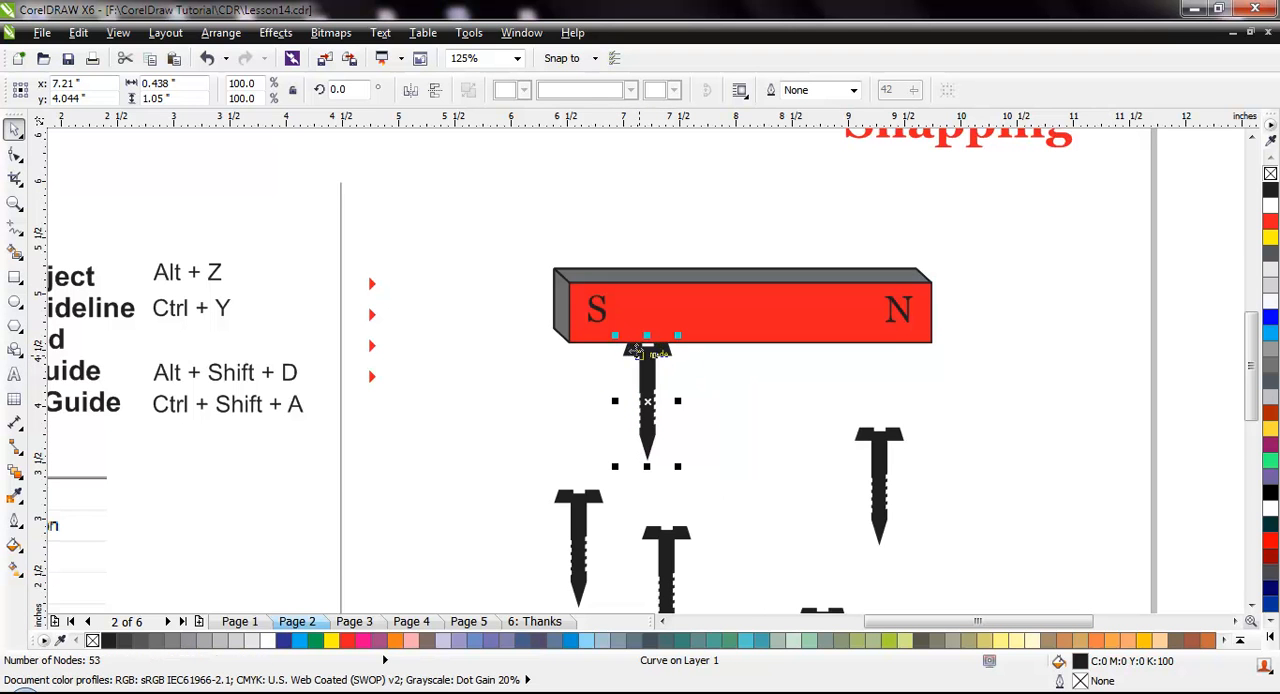
Snap the head of the leftmost upside-down screw onto the head of the upright screw beside it
scroll(748, 468, down, 1)
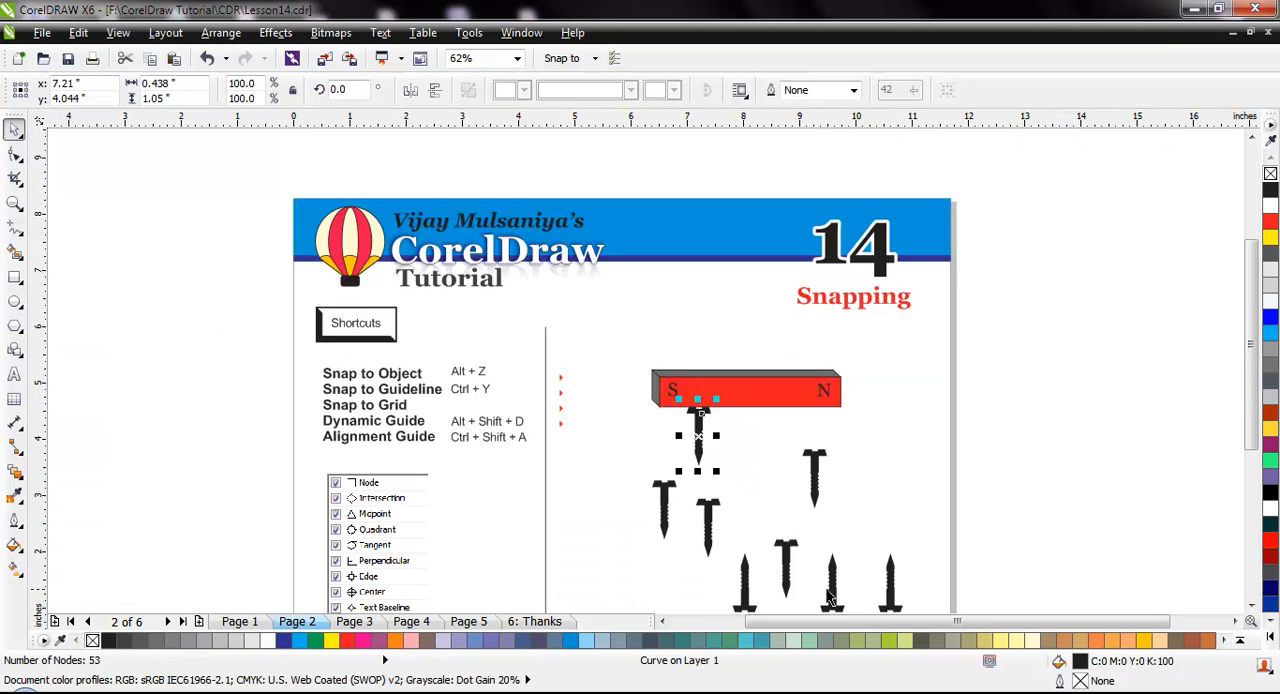
scroll(880, 612, down, 1)
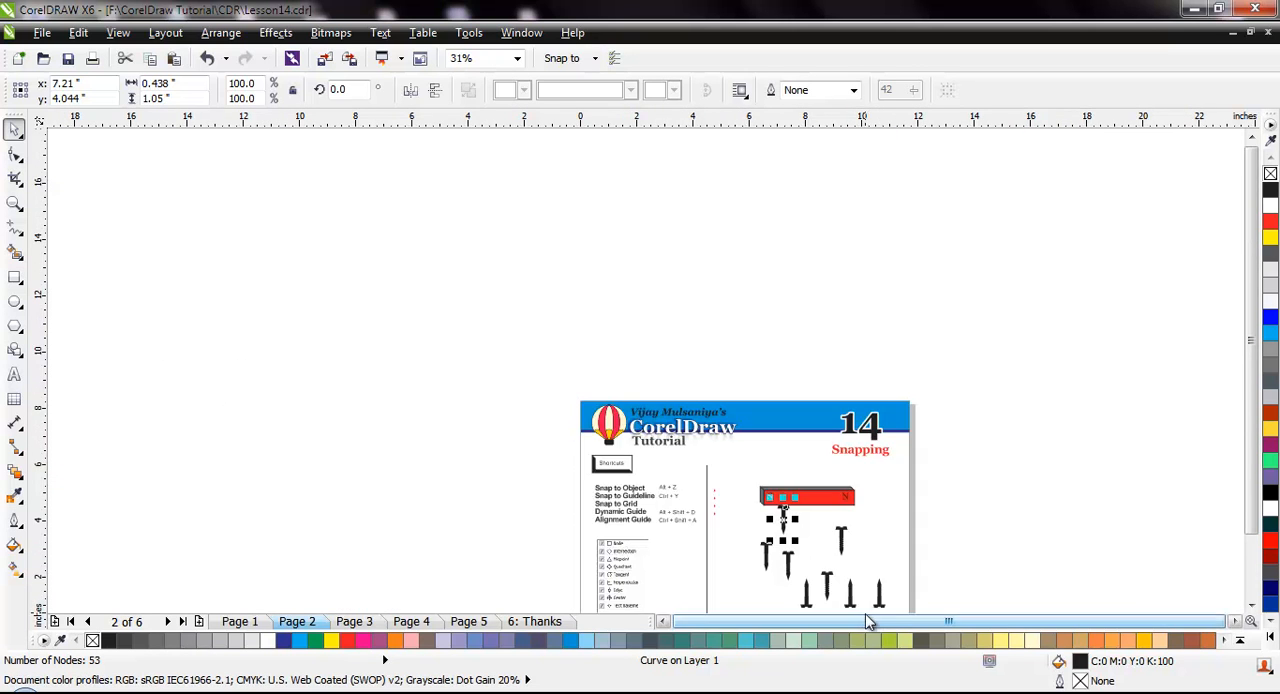
scroll(866, 612, up, 2)
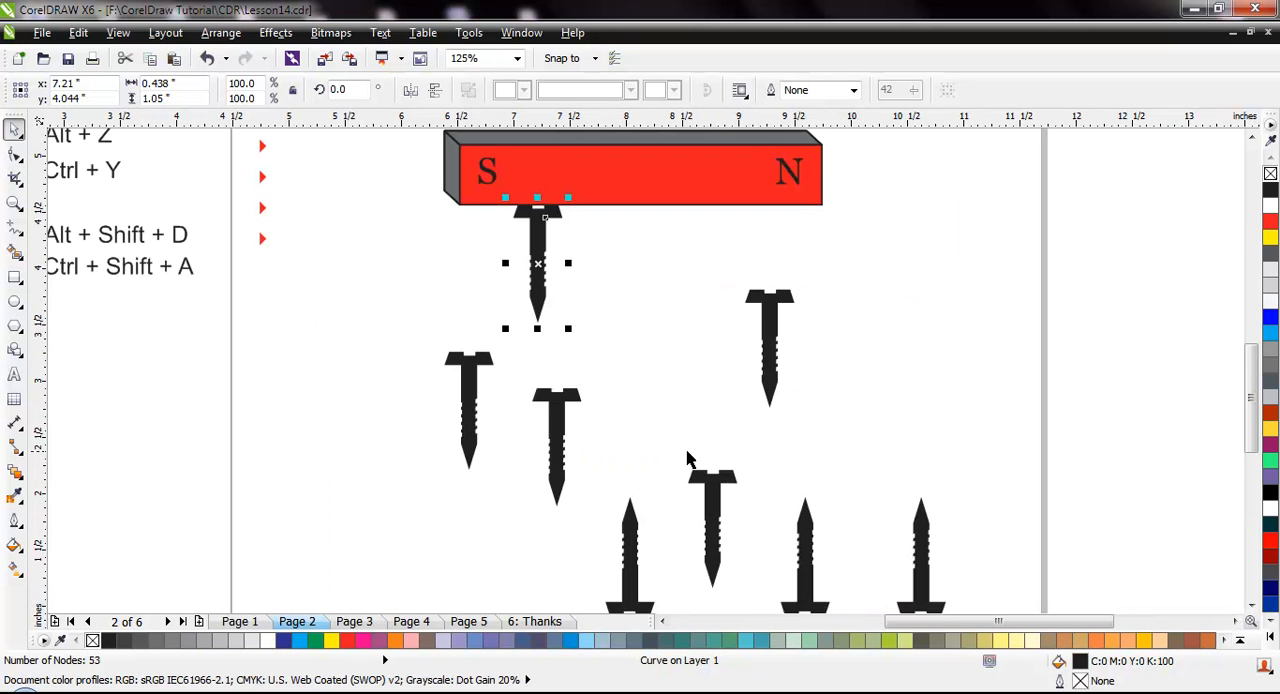
drag(648, 606, 725, 459)
drag(543, 207, 551, 214)
click(615, 270)
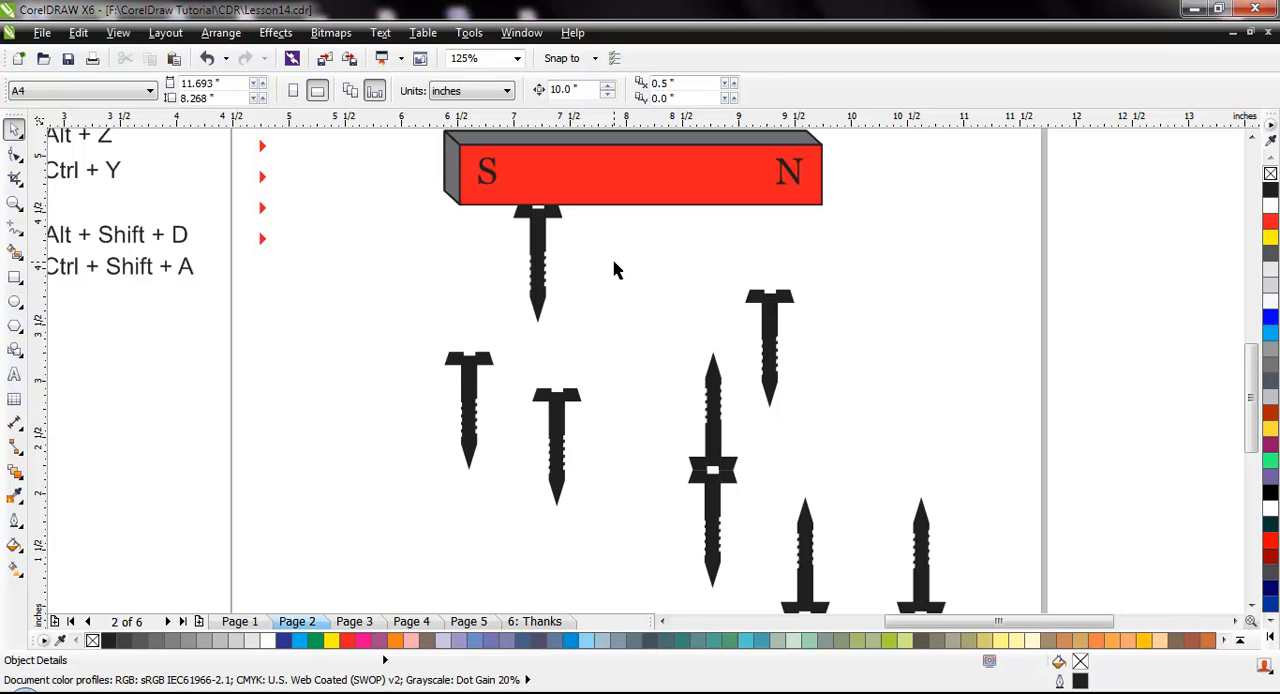
Draw a rectangle about 5.47 by 2.72 inches in the empty area left of the page
scroll(570, 345, down, 1)
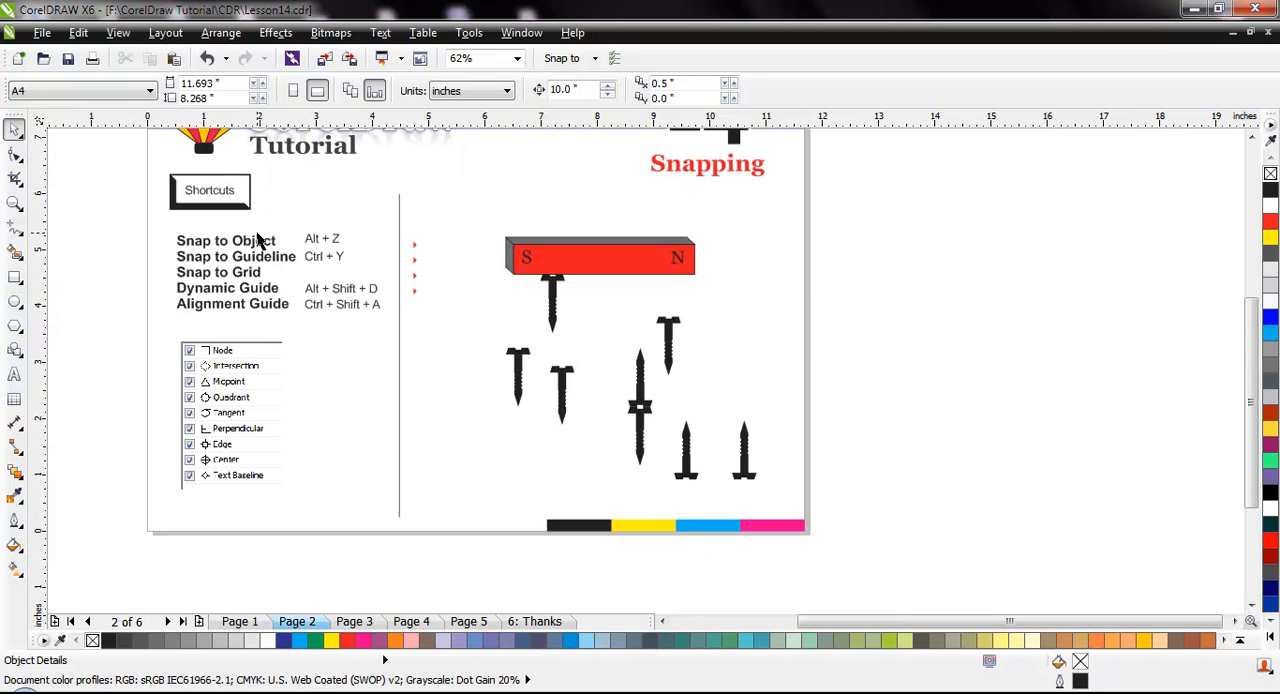
scroll(226, 450, up, 1)
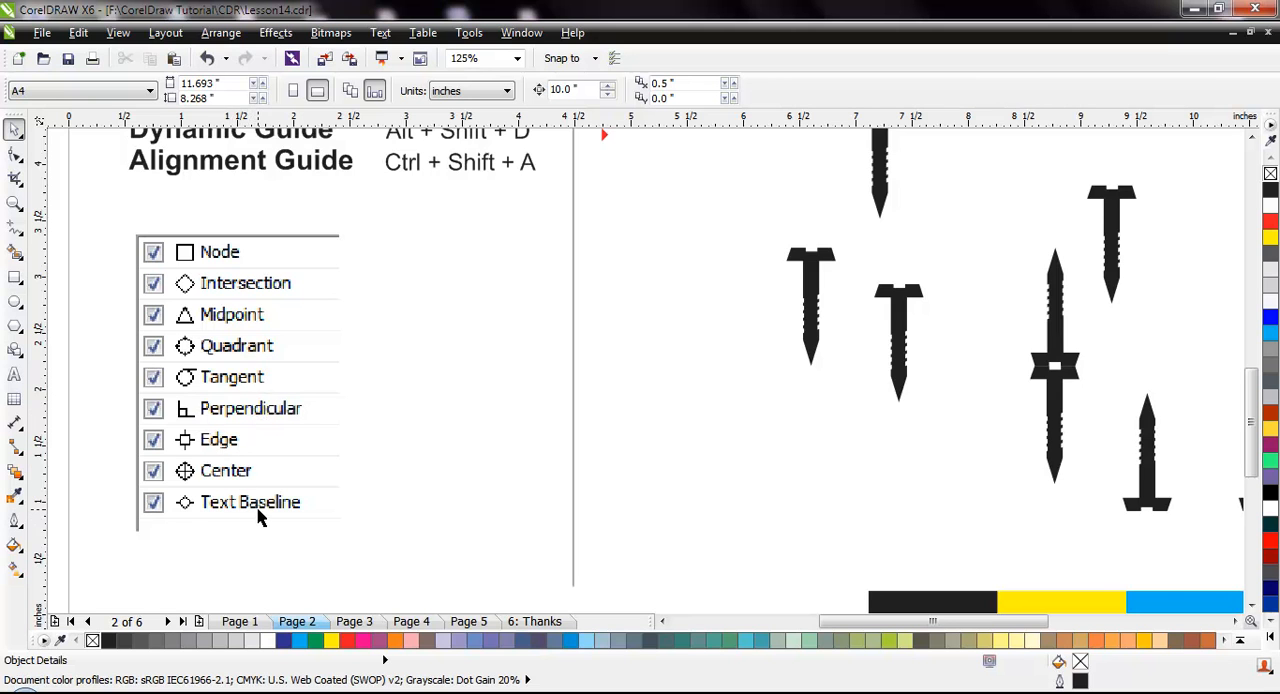
scroll(258, 516, down, 2)
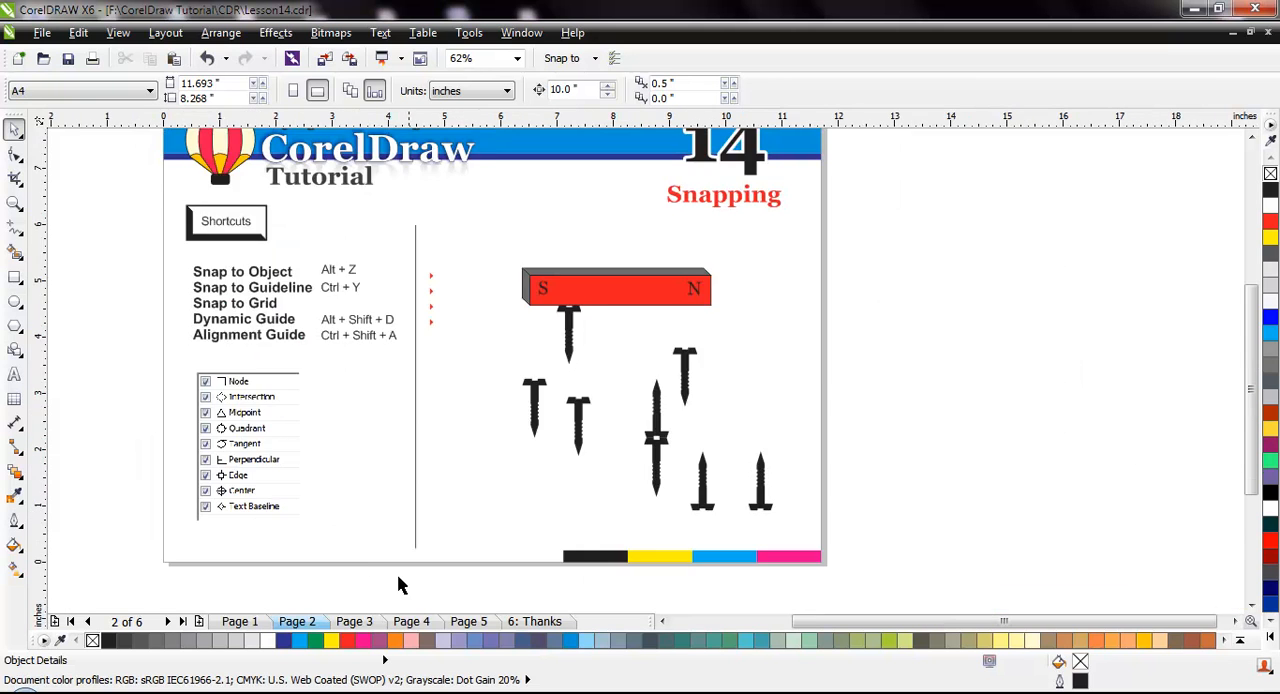
click(662, 621)
click(661, 622)
click(661, 622)
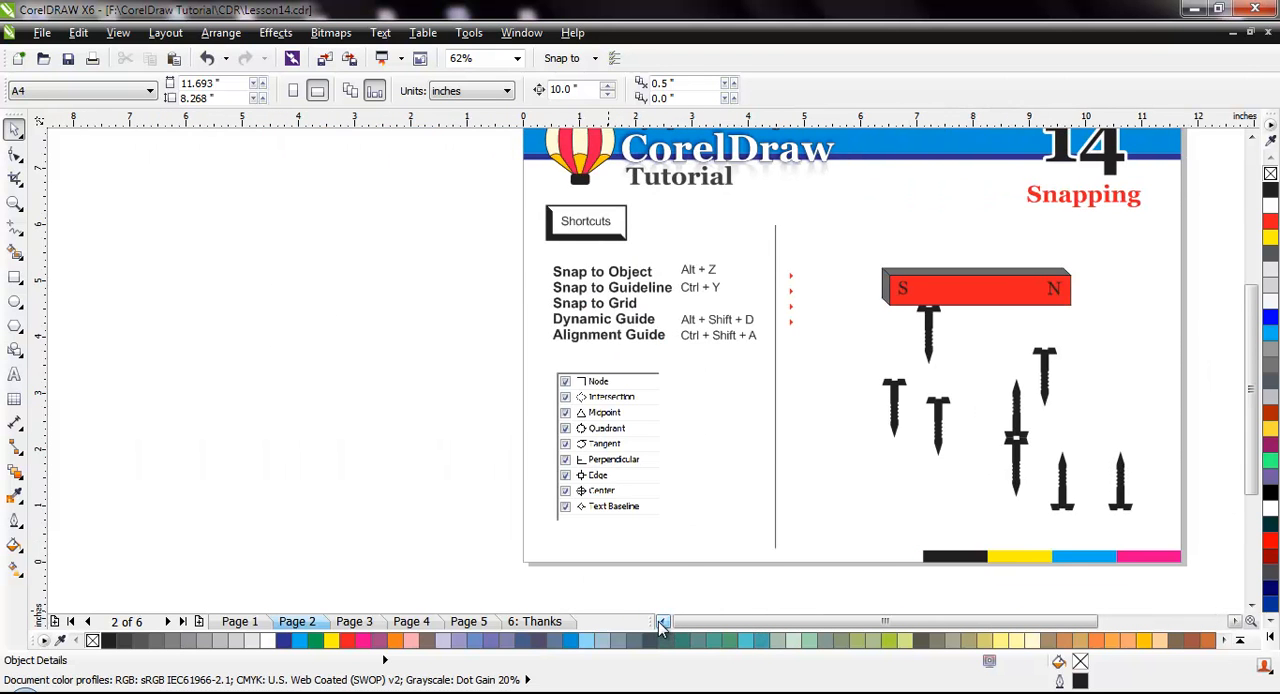
click(661, 622)
click(17, 279)
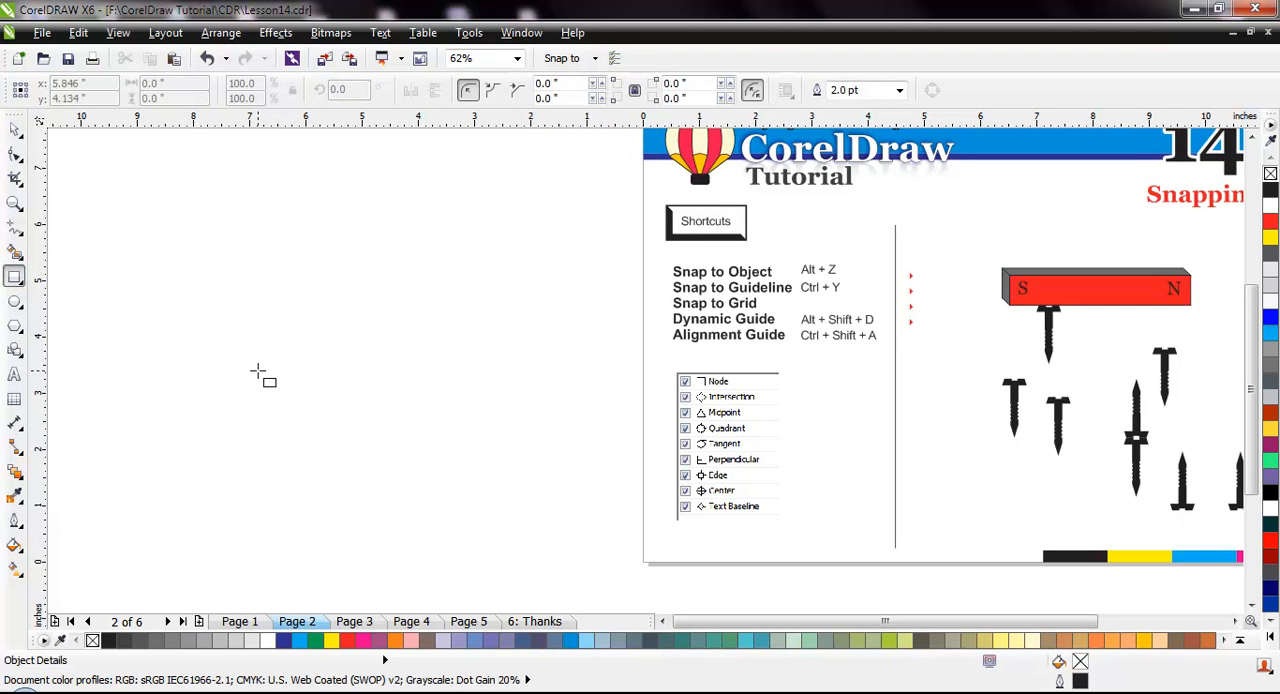
drag(258, 371, 566, 524)
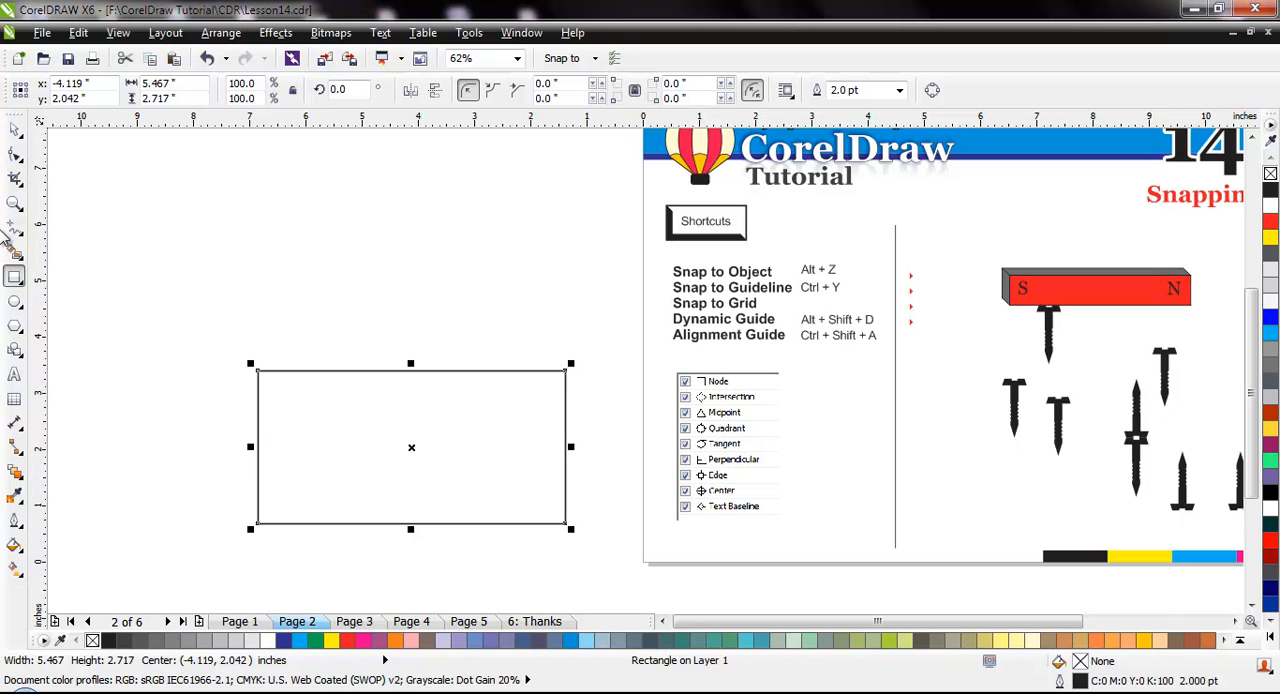
Draw straight freehand lines through the rectangle joining the midpoints of its opposite sides, one vertical and one horizontal
click(15, 228)
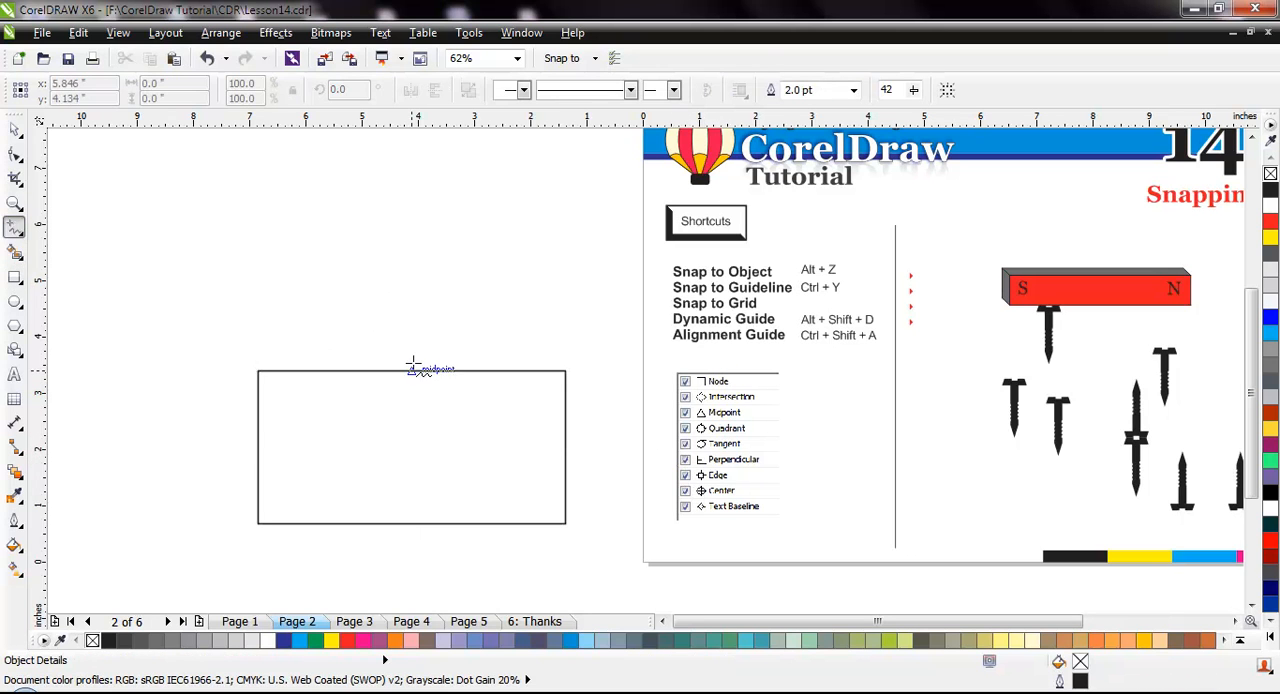
drag(411, 372, 411, 522)
click(411, 522)
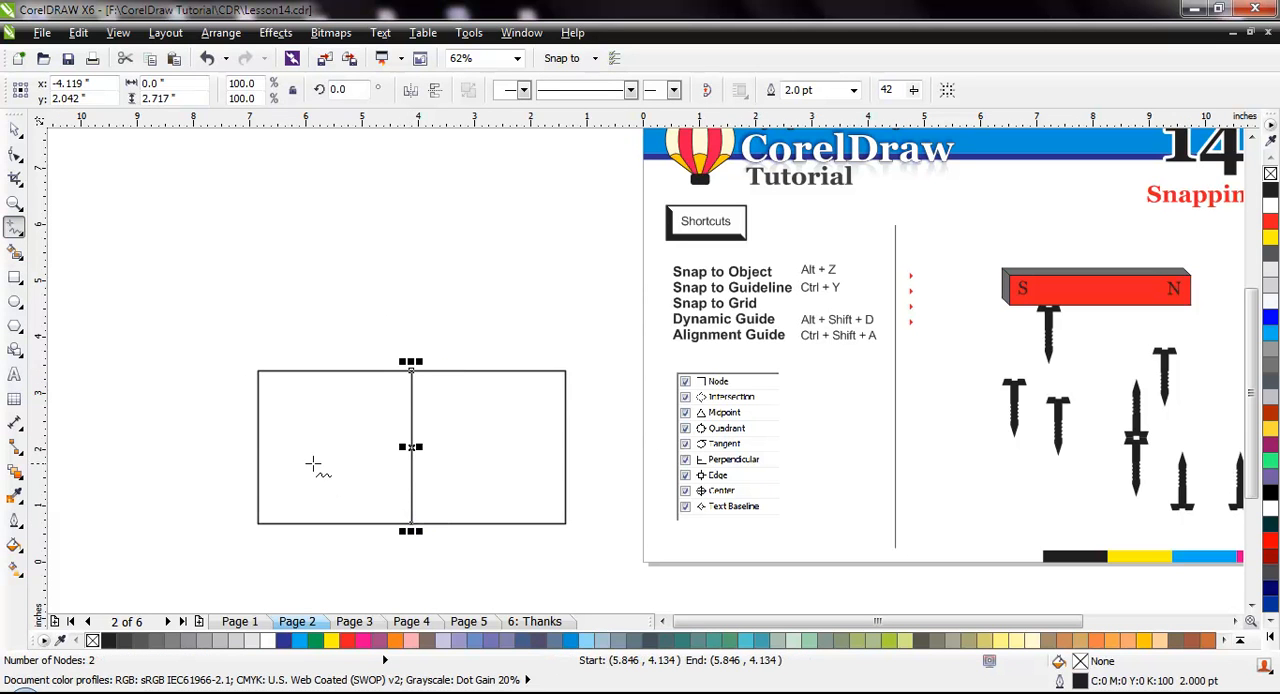
click(259, 447)
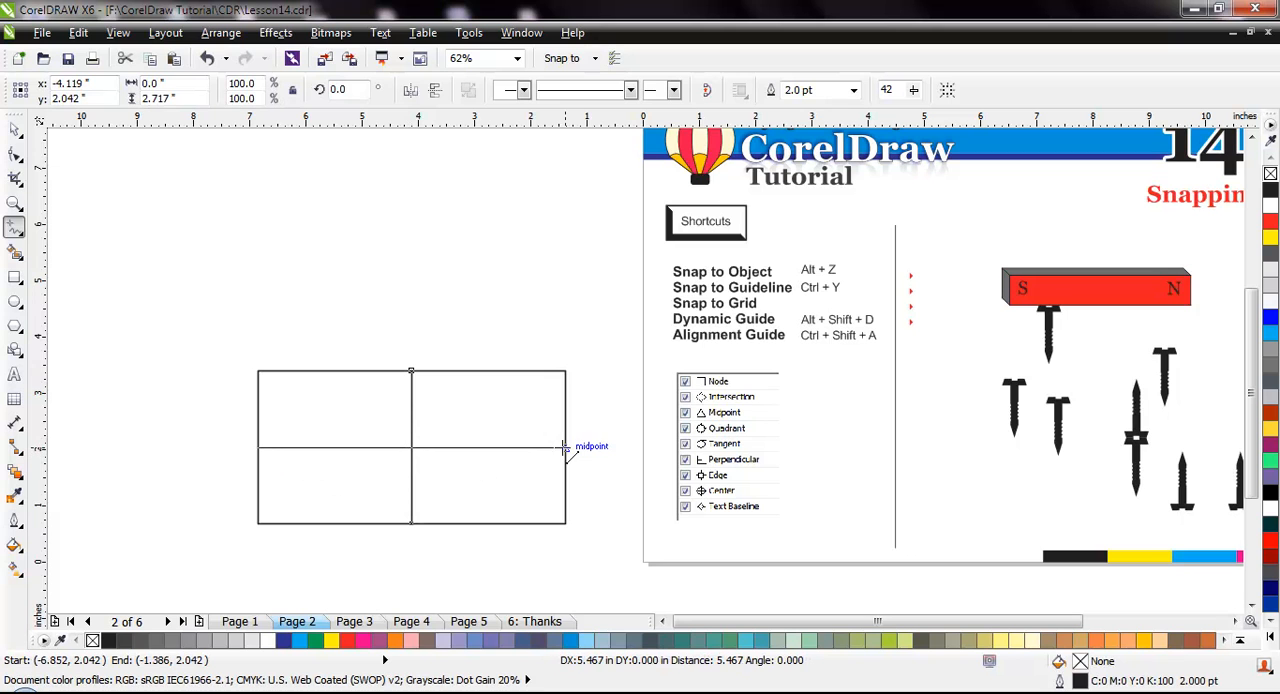
click(566, 447)
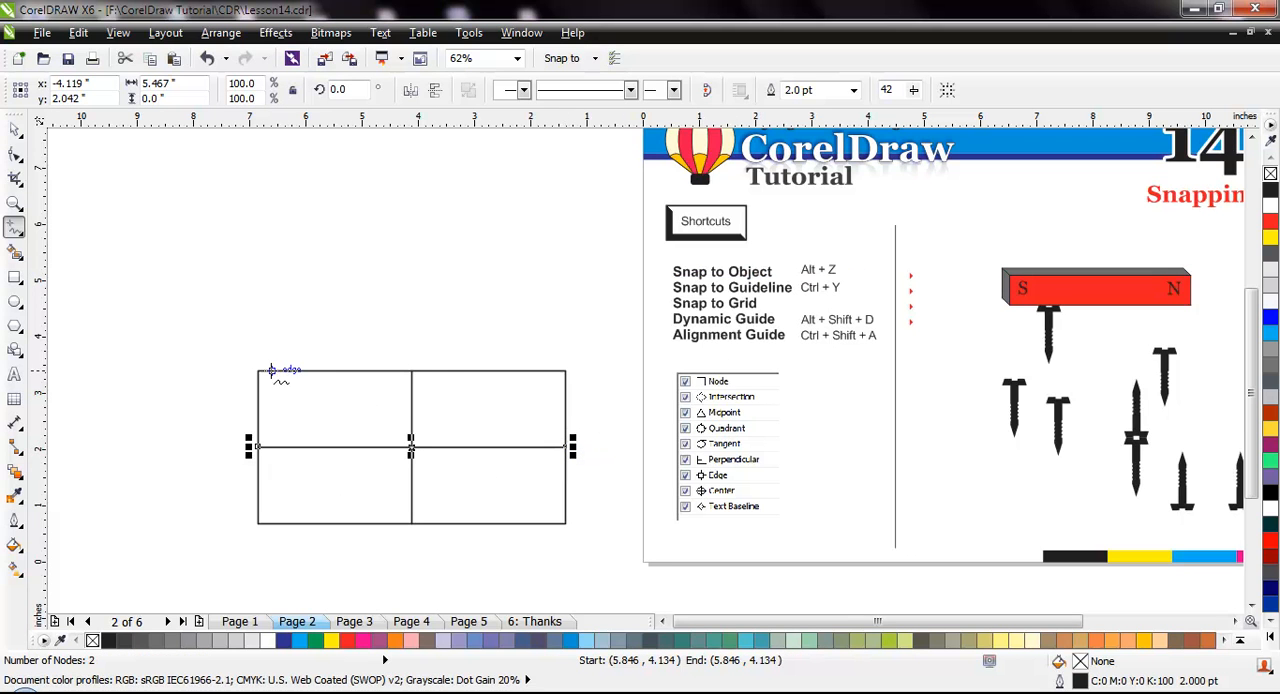
Draw both diagonals of the rectangle, snapping each line to the opposite corner nodes
click(259, 372)
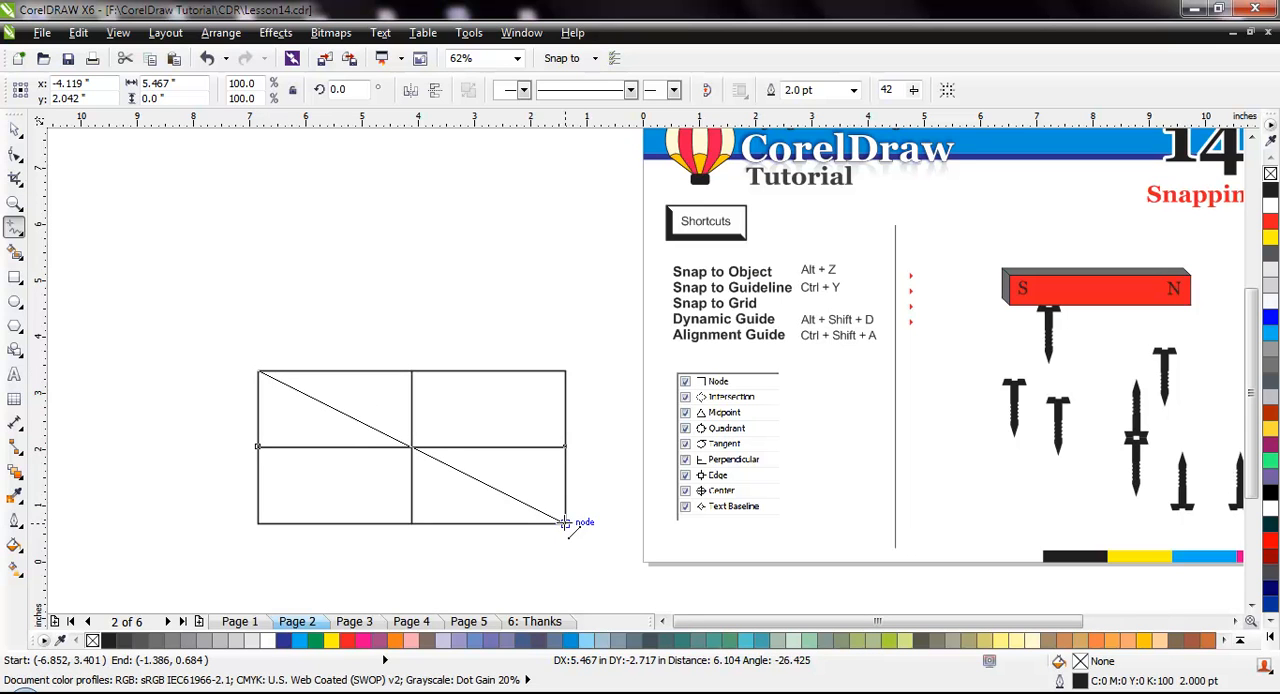
click(565, 522)
click(566, 372)
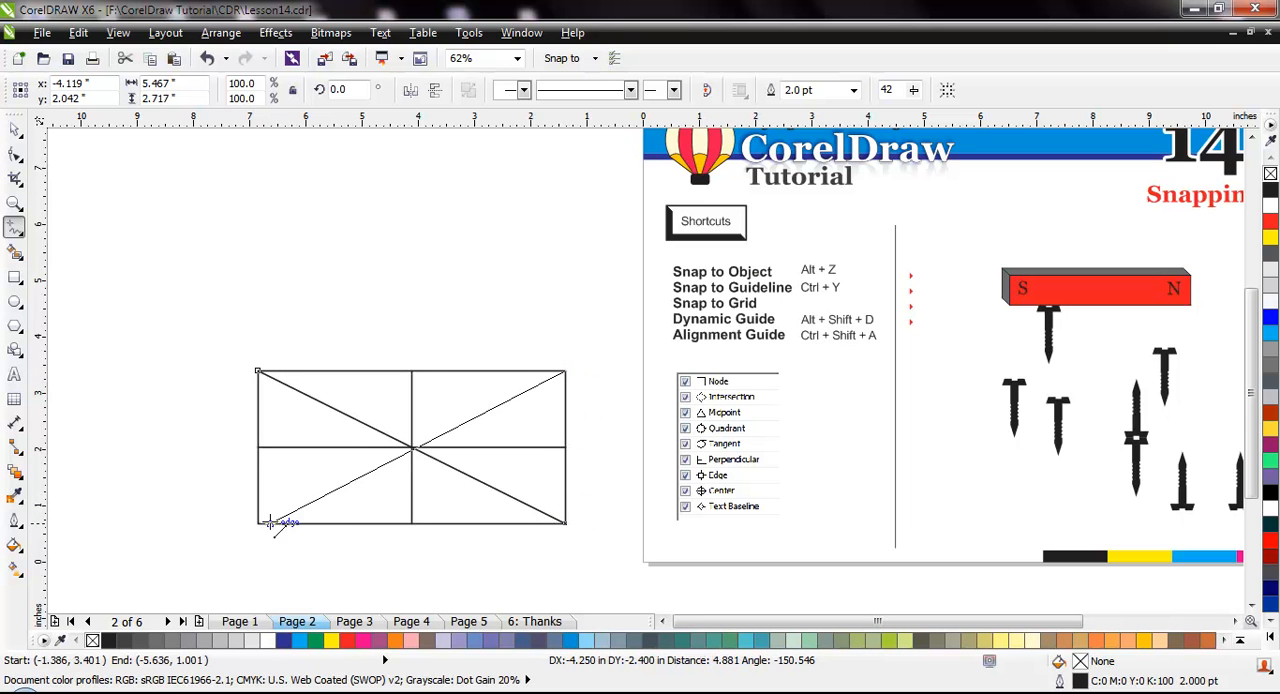
click(259, 522)
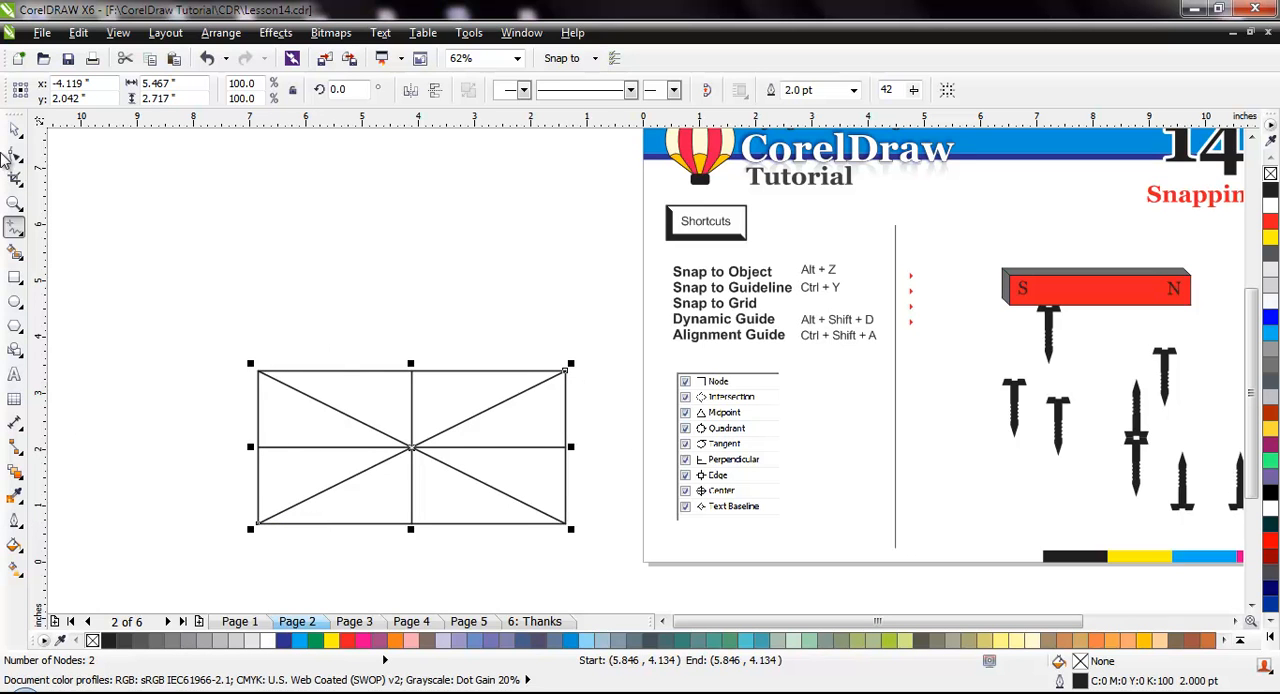
Draw a near-circular ellipse about 2.52 by 2.43 inches above the rectangle and a smaller circle to its right
click(15, 300)
drag(234, 174, 374, 312)
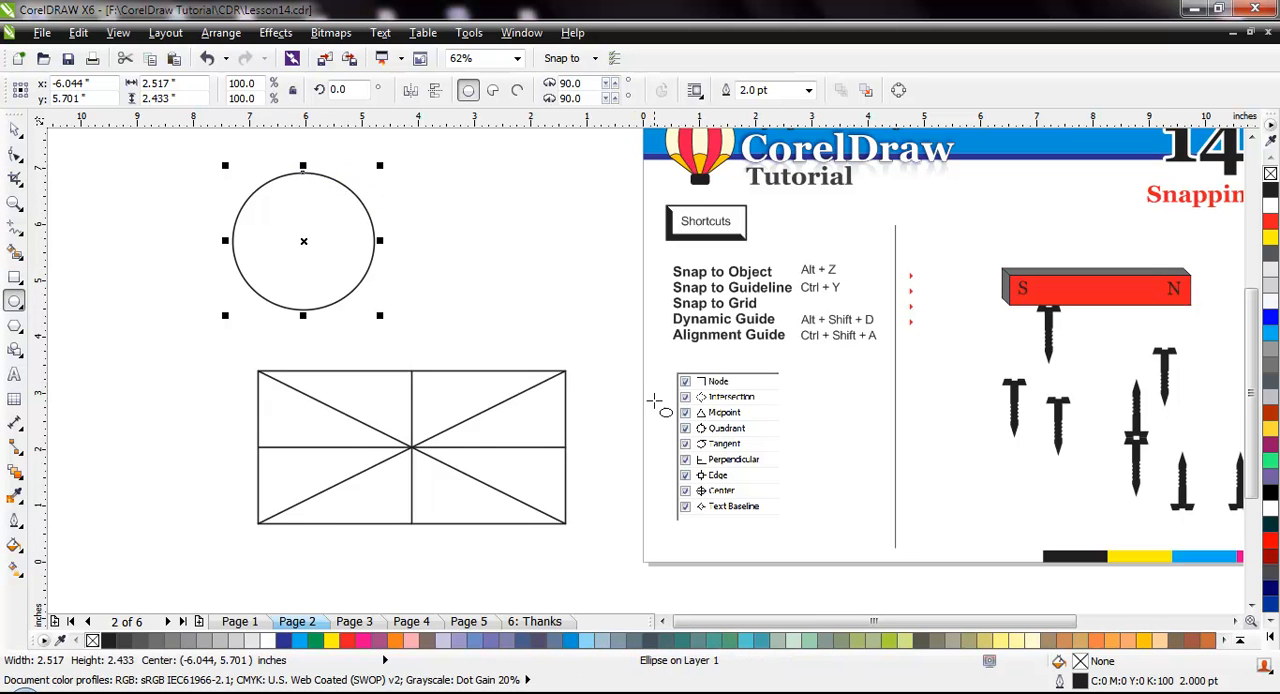
drag(505, 229, 571, 294)
Connect the two circles with straight freehand lines, one between their top quadrants and one between their bottoms
click(16, 230)
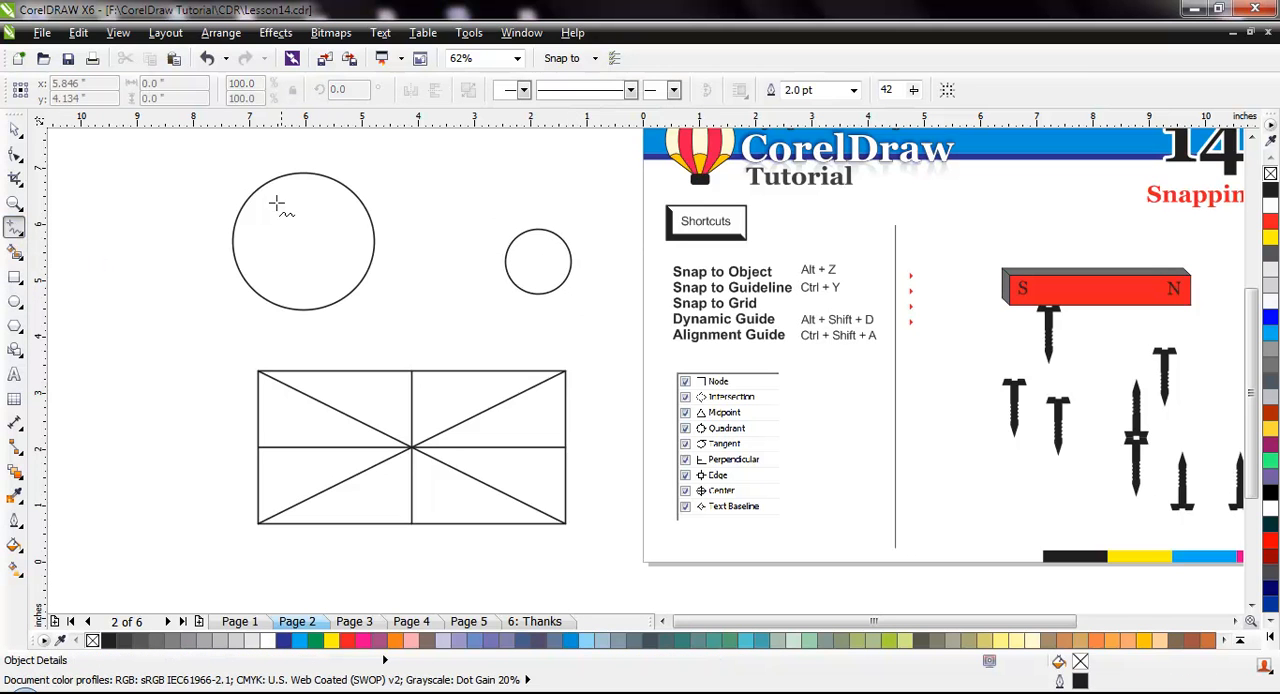
click(304, 174)
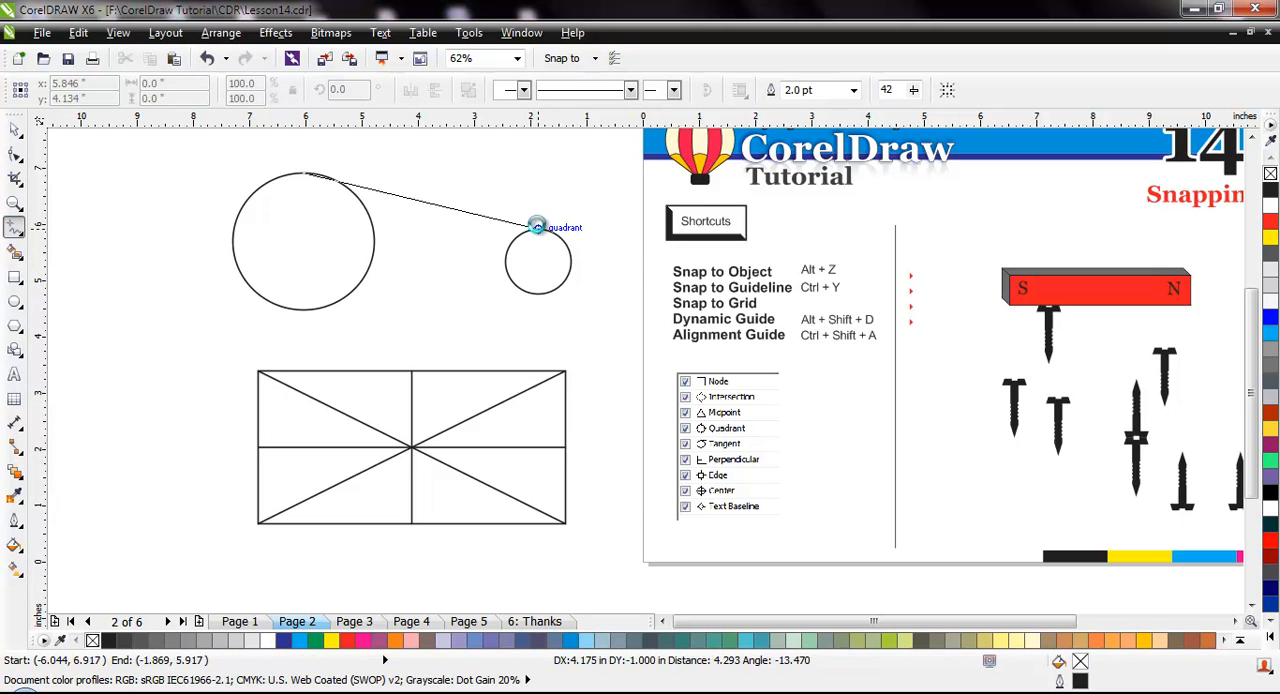
click(538, 228)
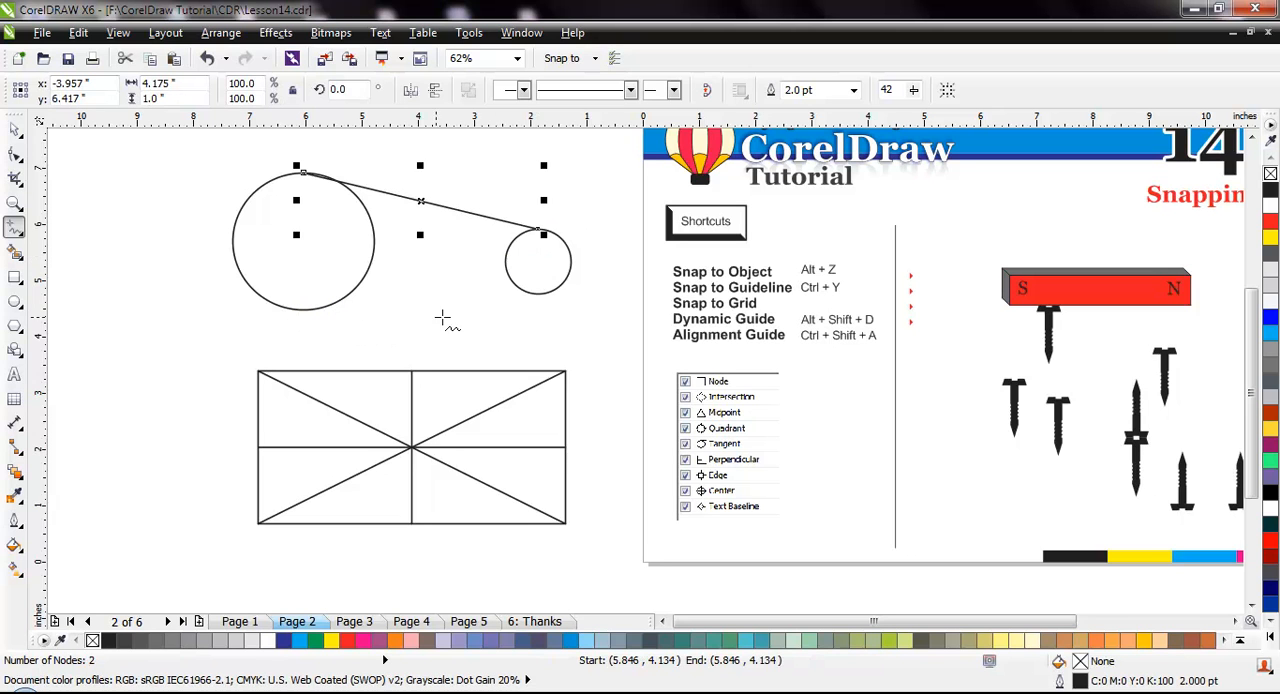
click(538, 293)
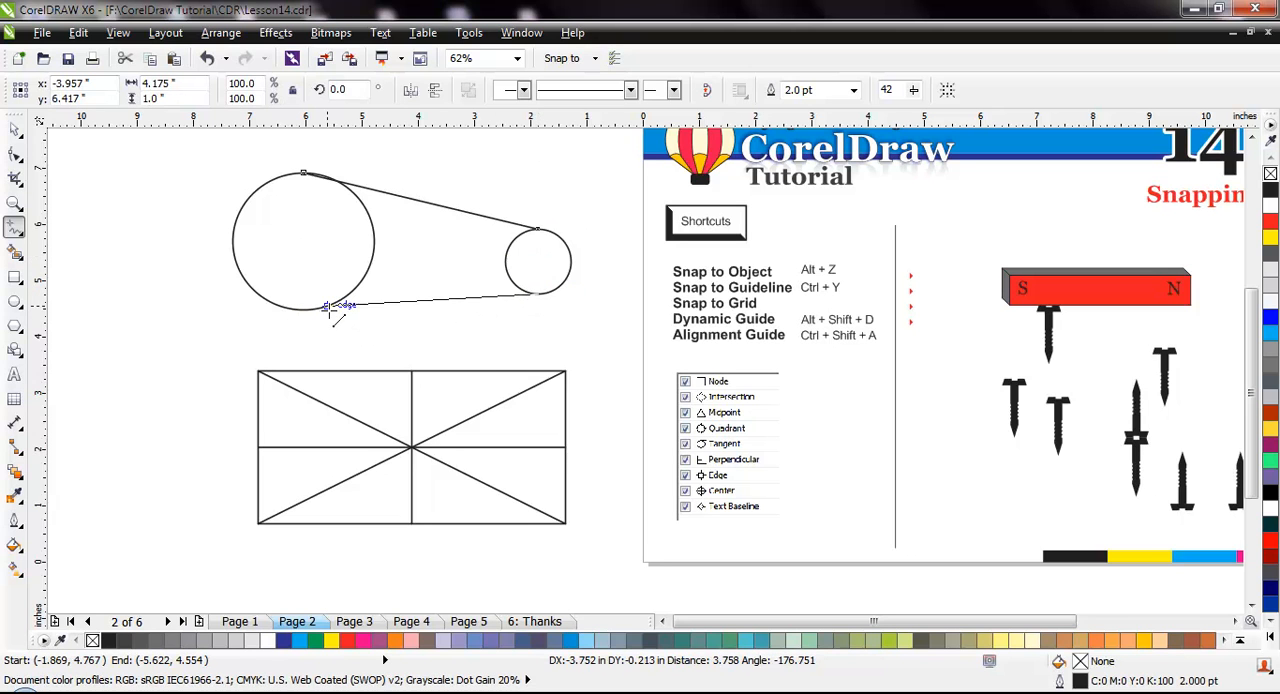
click(306, 310)
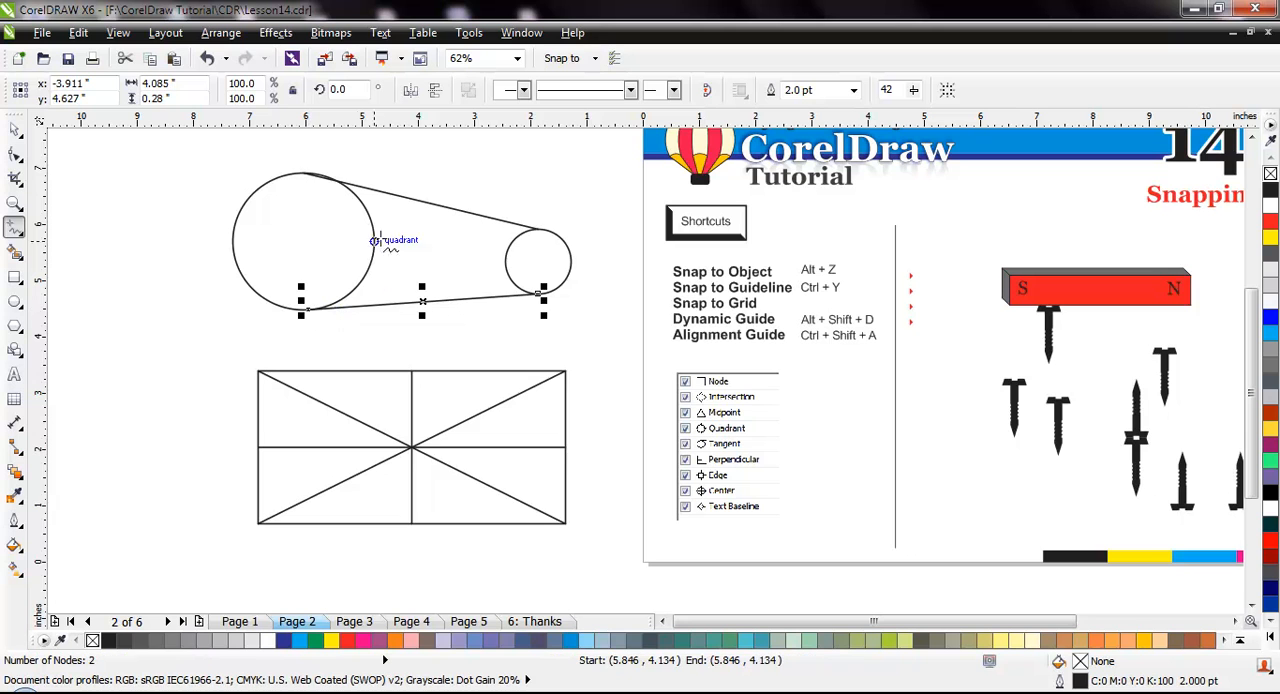
Delete the upper line connecting the two circles by removing both of its nodes
click(14, 155)
click(480, 215)
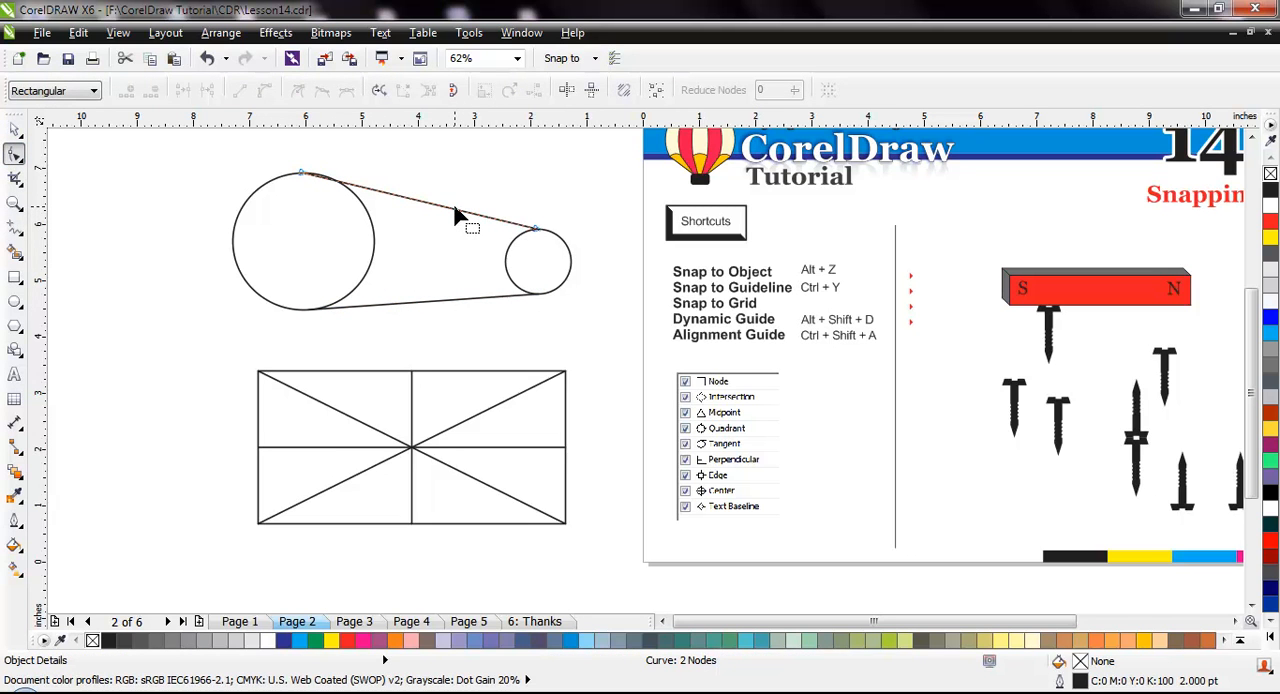
drag(266, 163, 600, 266)
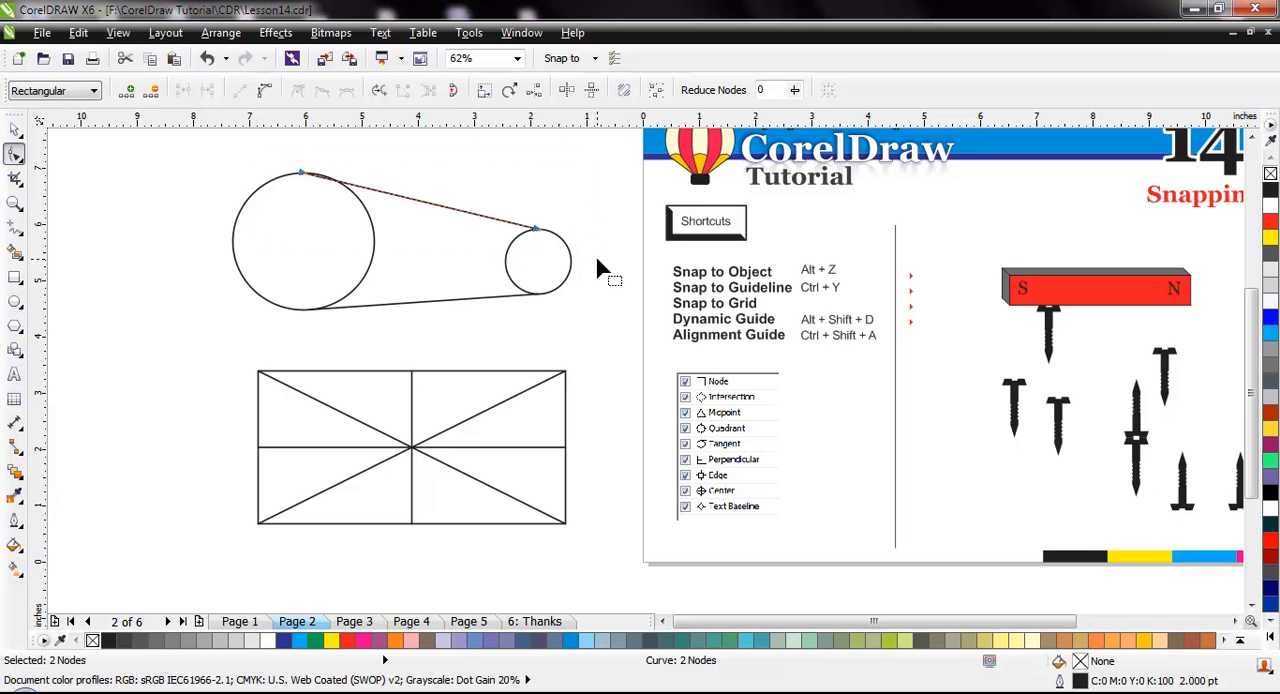
key(Delete)
Draw a new upper line from the small circle's top quadrant to the large circle's edge just right of its top
click(15, 226)
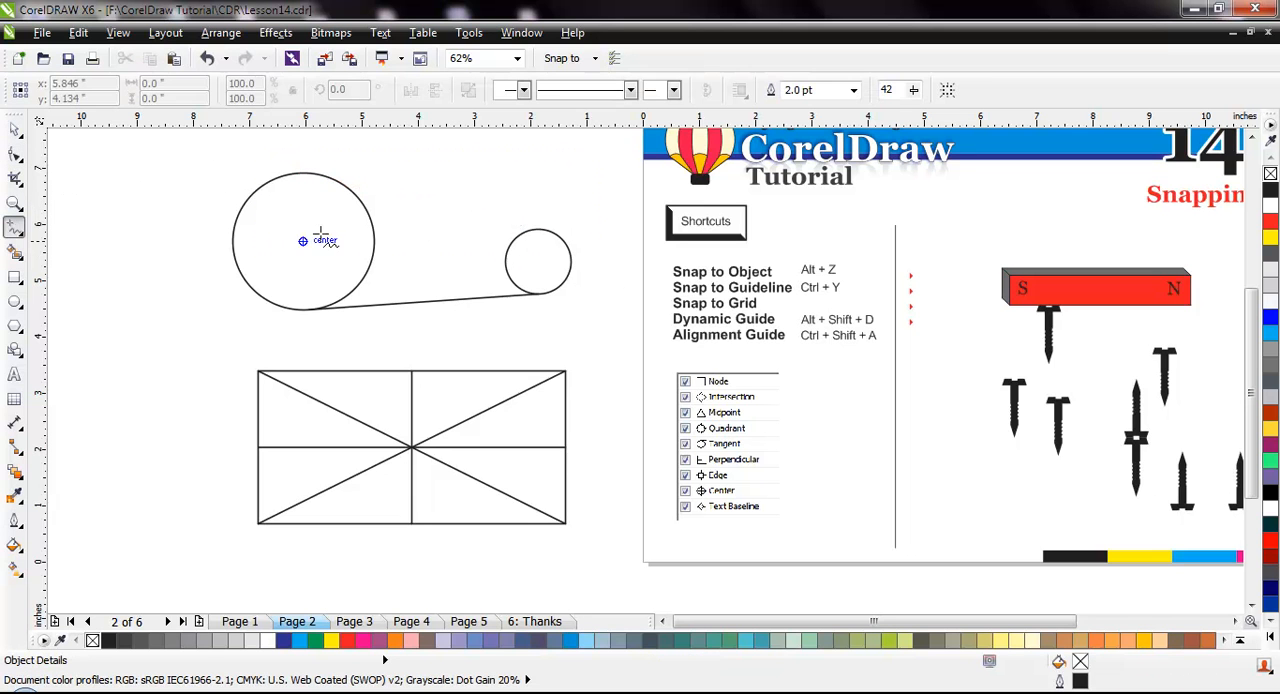
drag(538, 229, 320, 174)
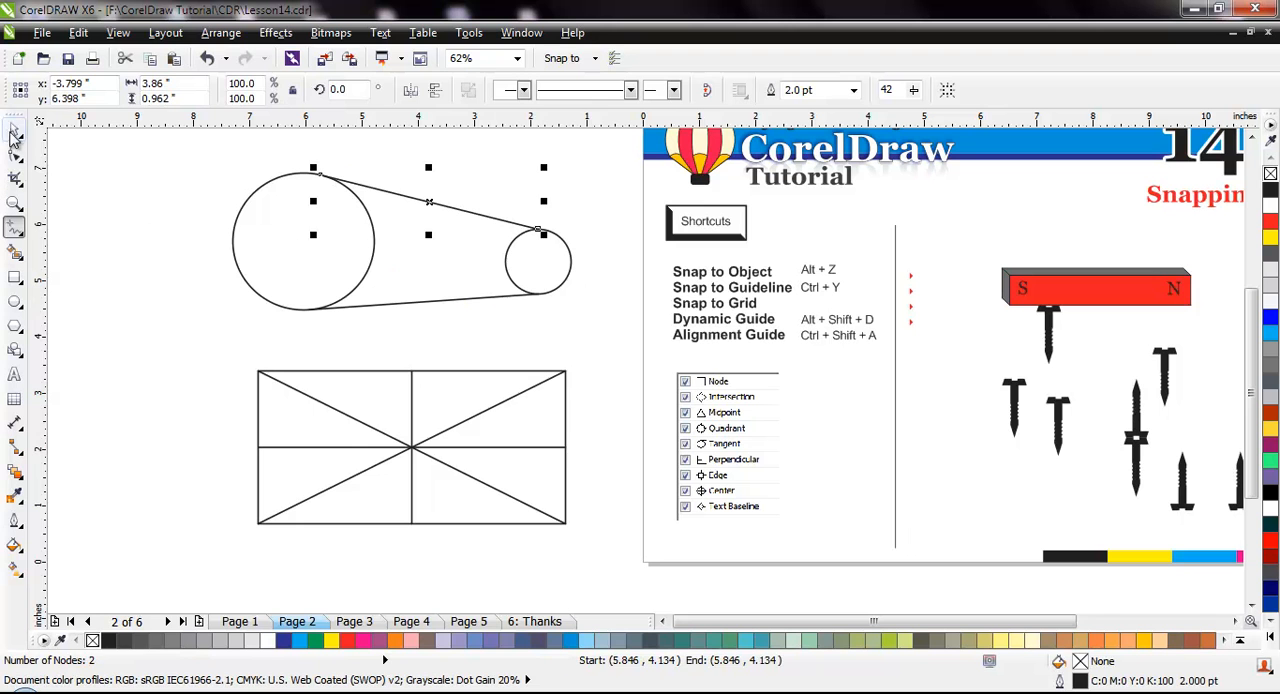
click(15, 130)
click(120, 237)
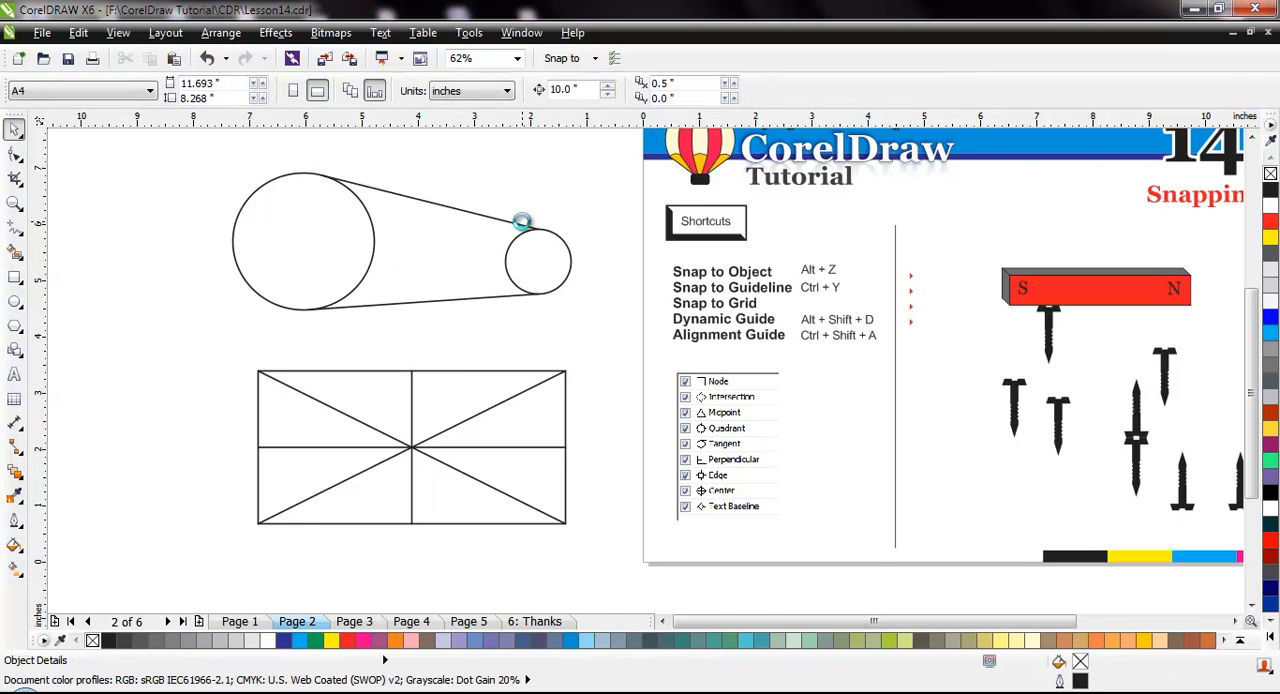
Examine how the upper connecting line's end node snaps to the small circle's top quadrant, using the Shape tool
scroll(522, 229, up, 3)
scroll(522, 231, down, 3)
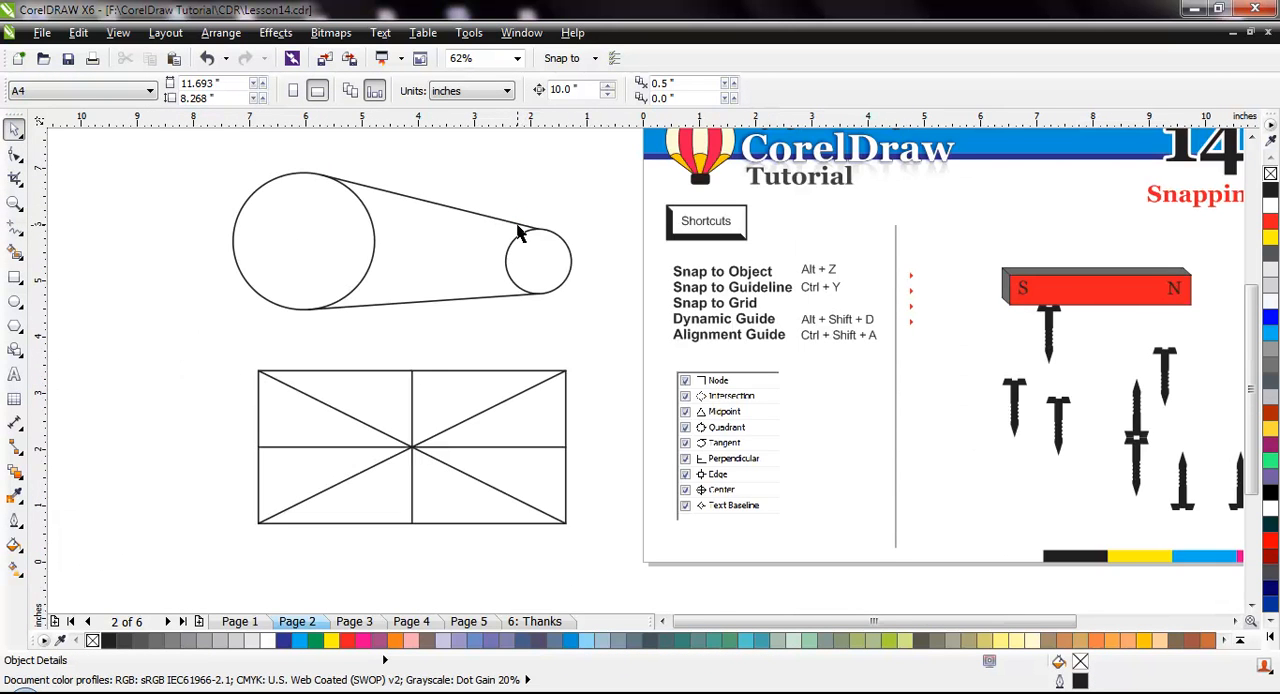
scroll(518, 232, up, 3)
click(558, 233)
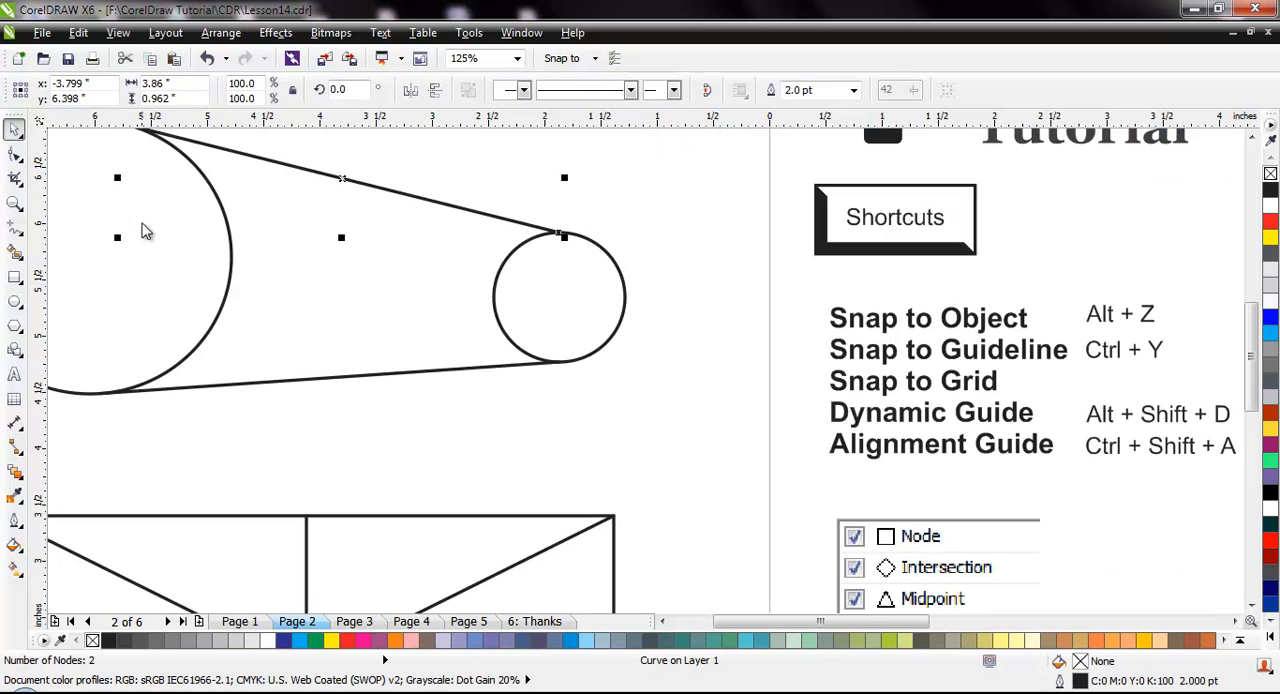
click(15, 153)
mouse_move(561, 236)
mouse_down()
mouse_move(589, 246)
mouse_move(541, 229)
mouse_move(540, 247)
mouse_move(561, 247)
mouse_move(536, 241)
mouse_move(562, 238)
mouse_up()
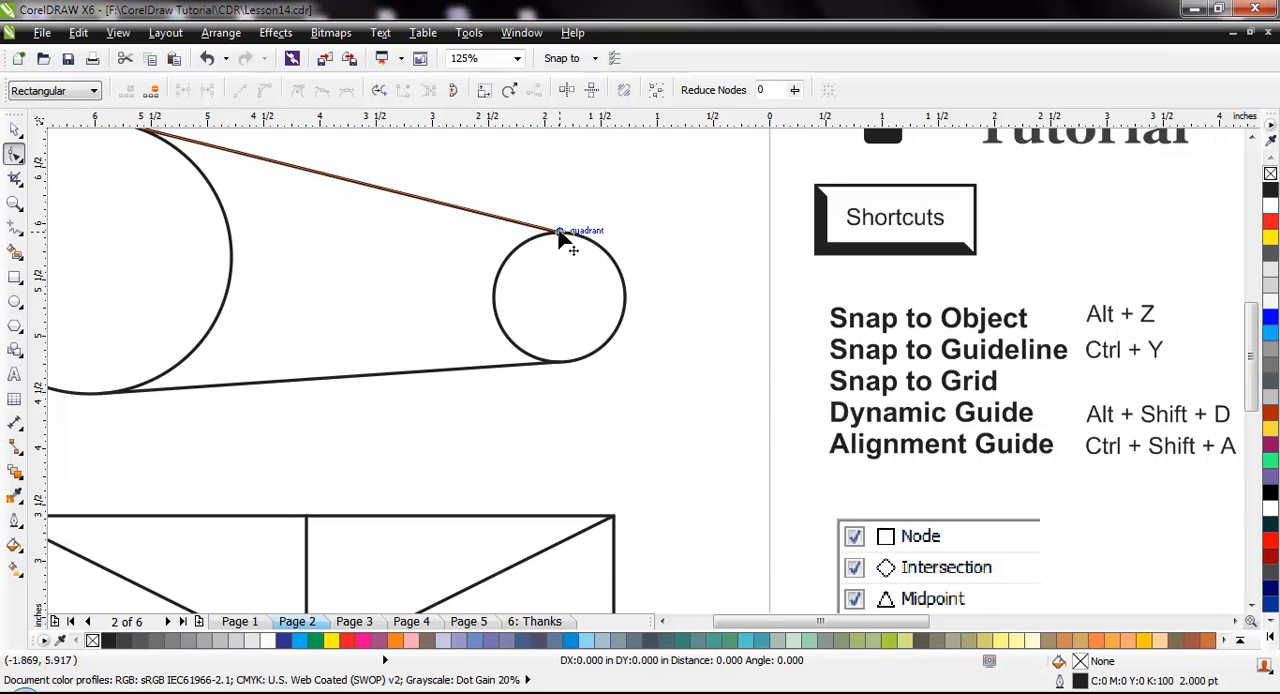
click(470, 387)
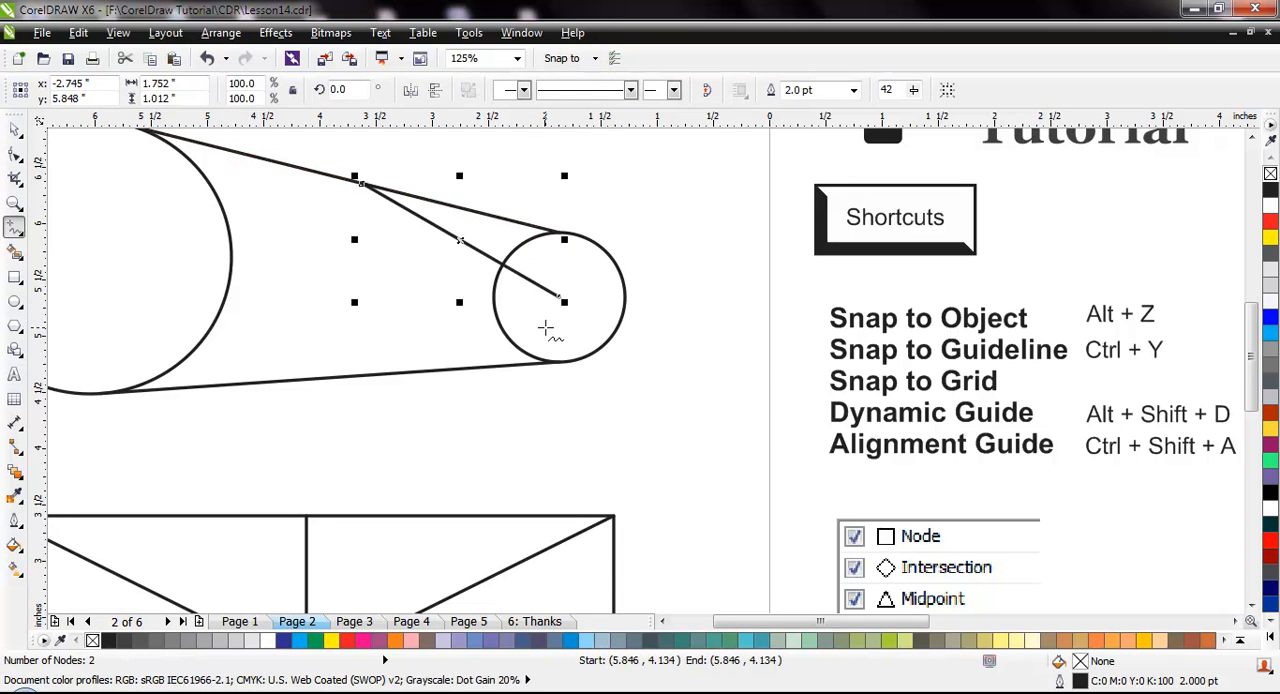
key(Delete)
scroll(377, 337, down, 1)
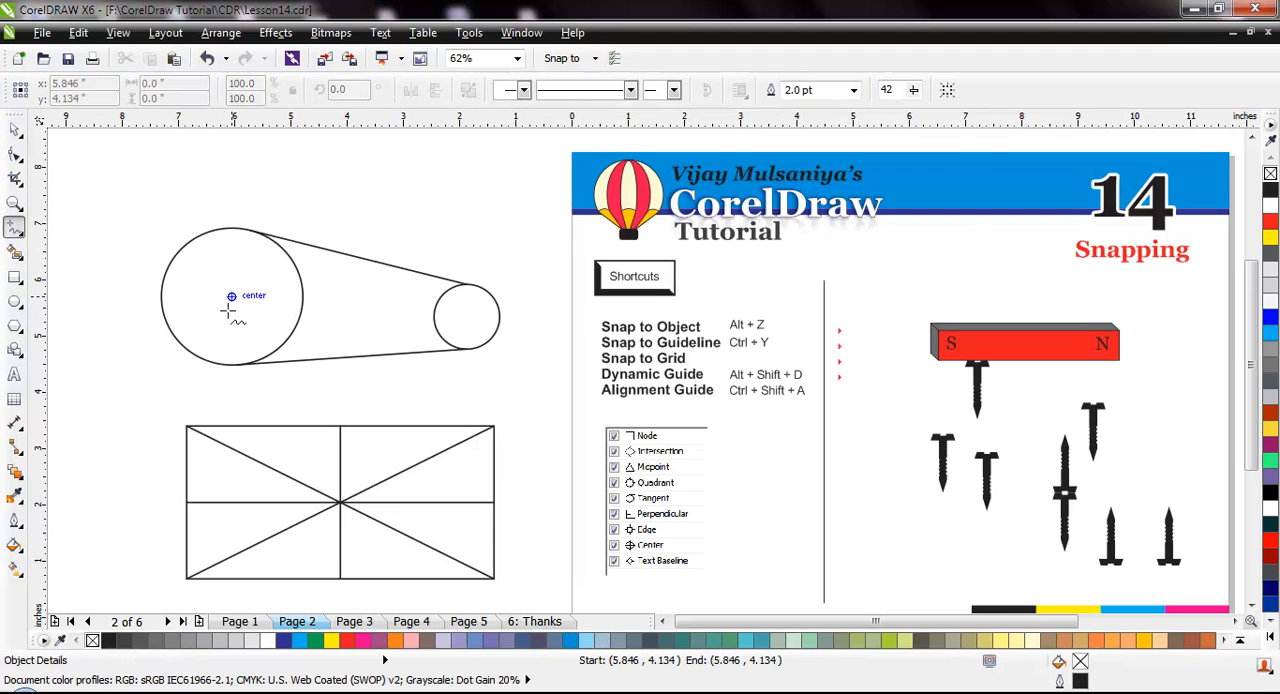
Draw straight lines from the large circle's center to its right quadrant, about 1.26 inches, and to its top quadrant, about 1.22 inches
click(231, 296)
click(301, 296)
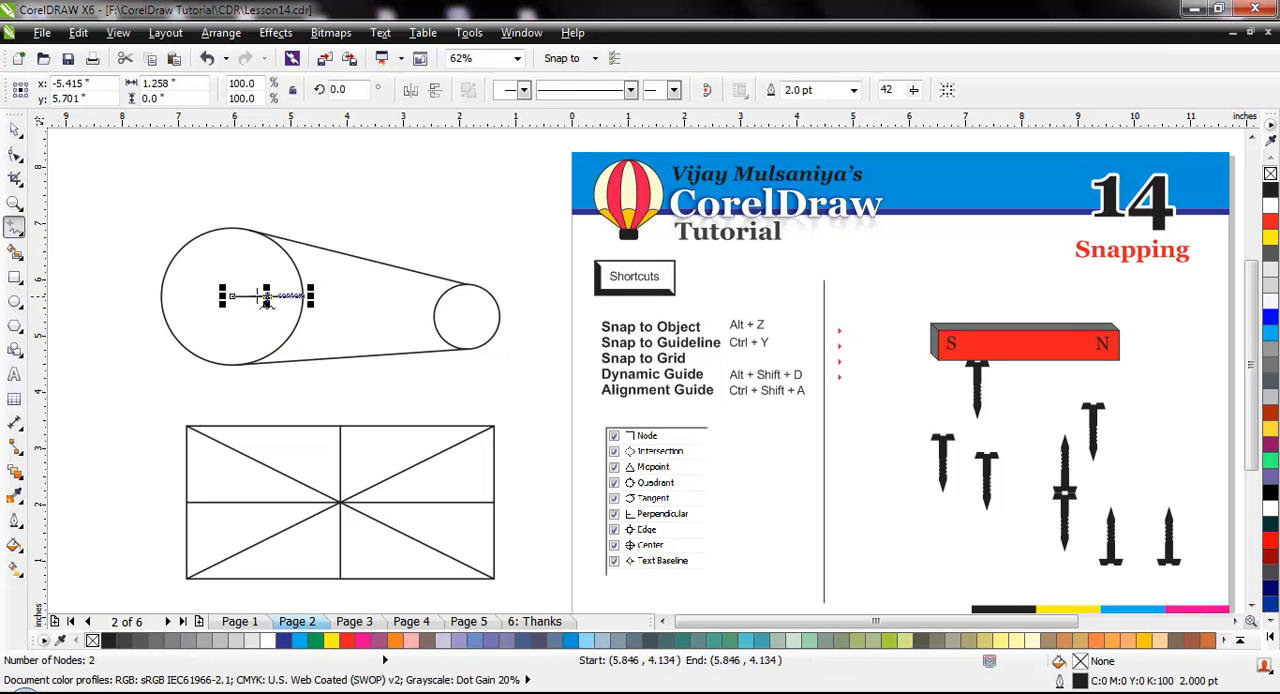
click(231, 296)
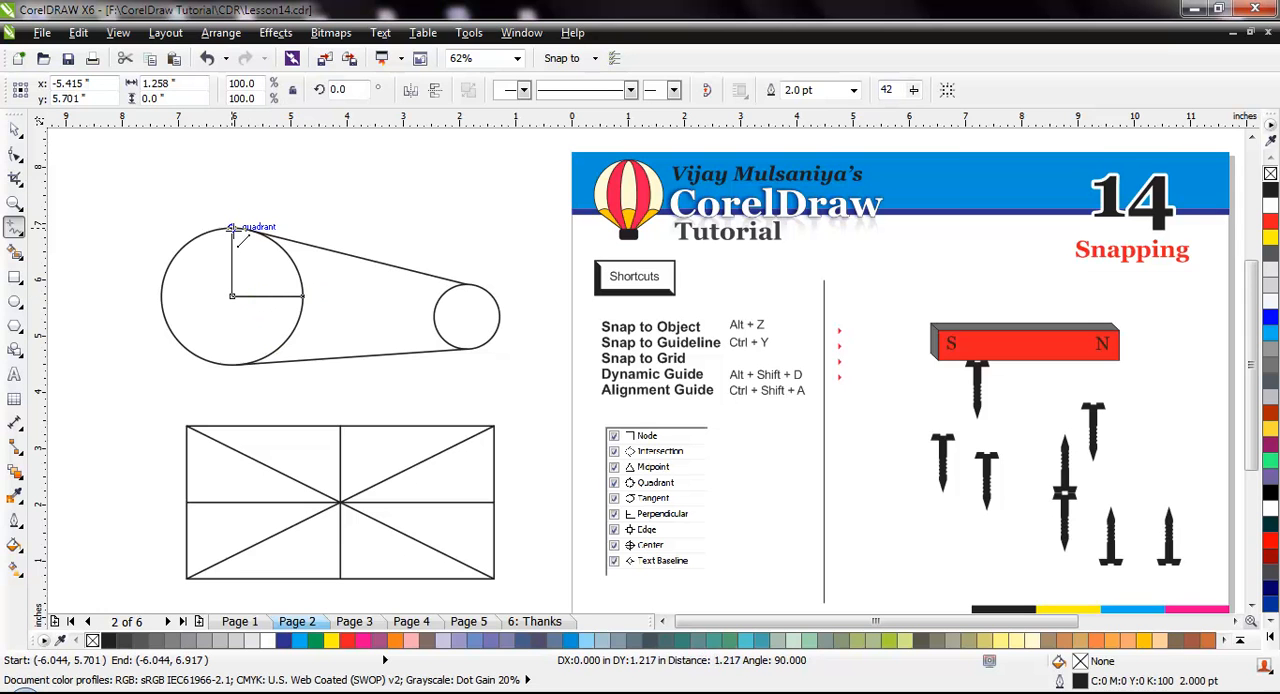
click(231, 228)
scroll(183, 236, up, 1)
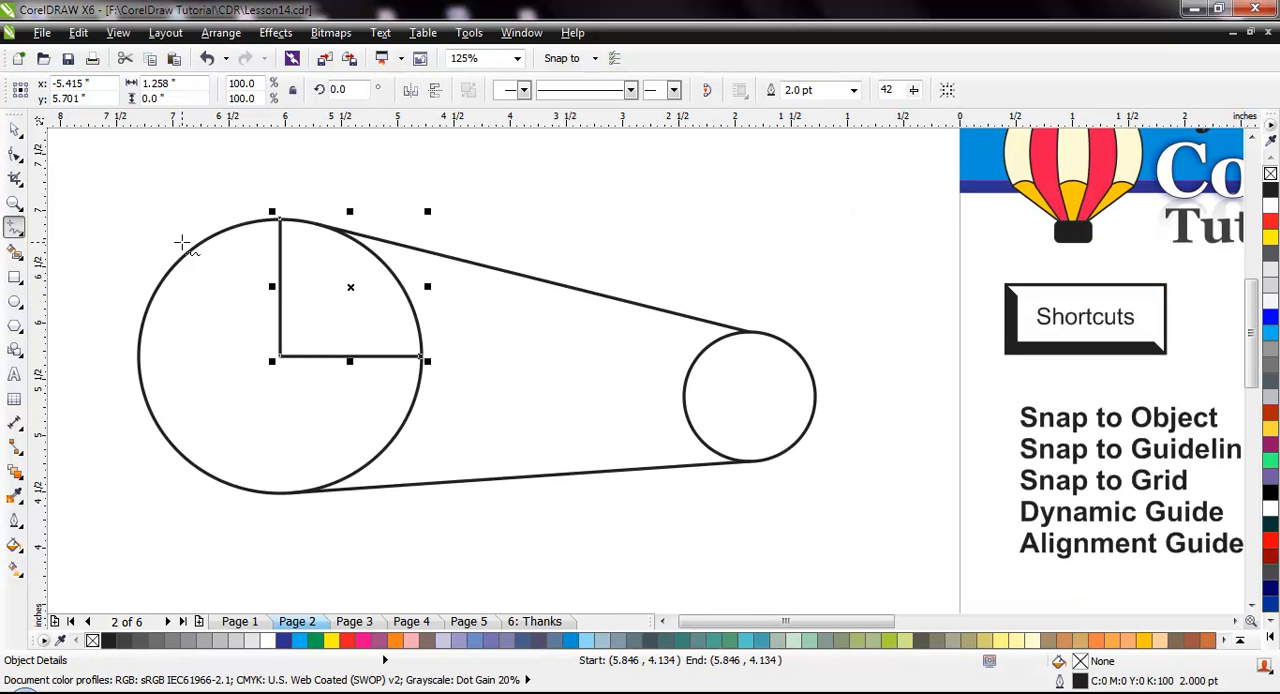
Delete both circles, the divided rectangle and all their lines from the area beside the page
scroll(182, 240, down, 1)
key(space)
click(93, 221)
drag(100, 187, 516, 602)
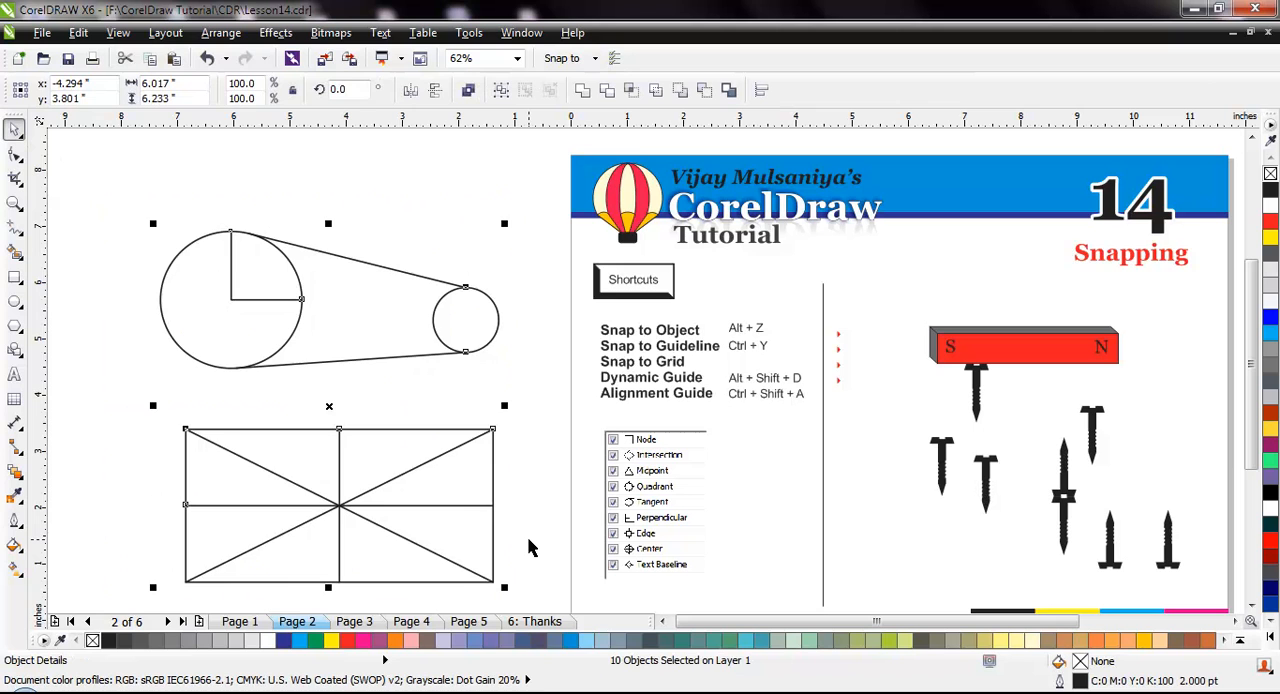
key(Delete)
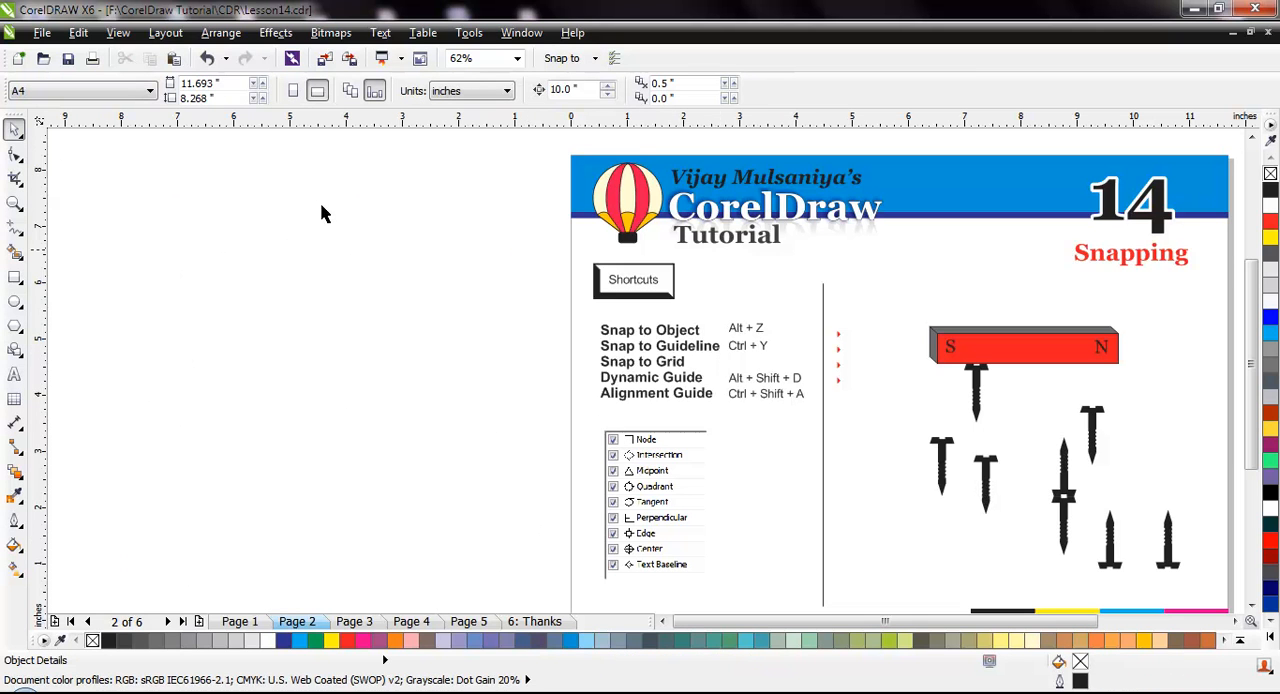
Place a horizontal guideline at about 3.5 inches and turn on the display of guidelines
drag(318, 120, 361, 431)
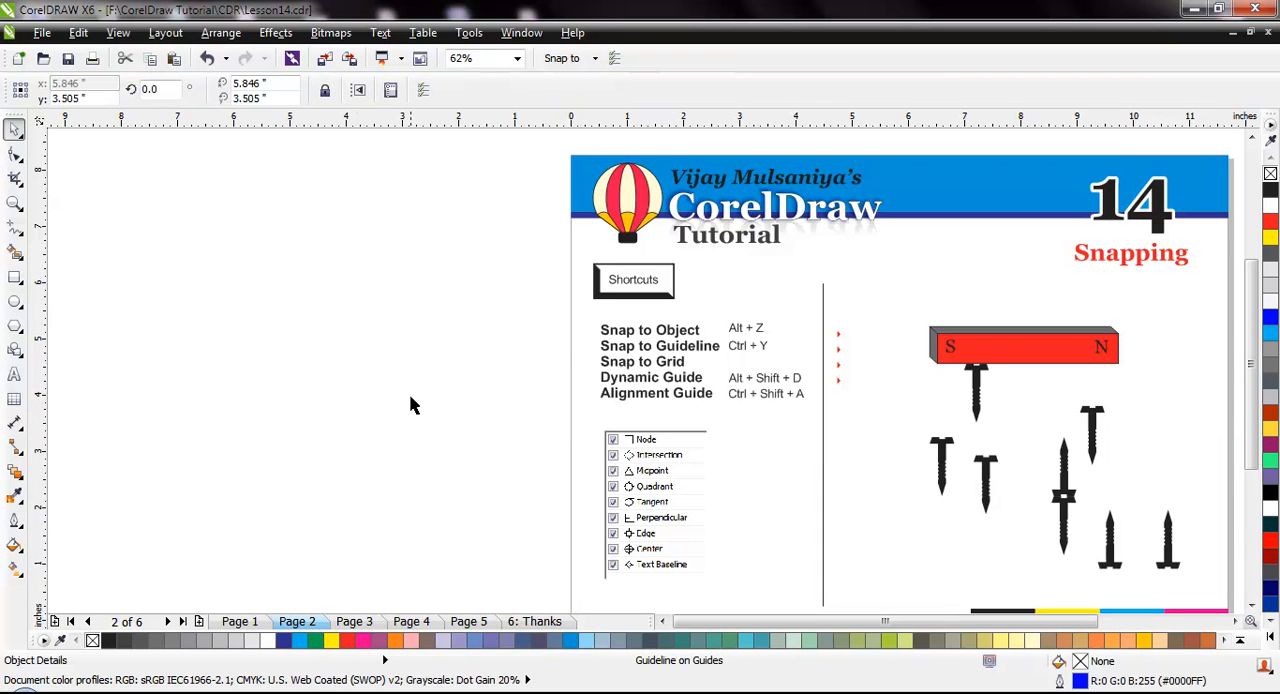
click(118, 33)
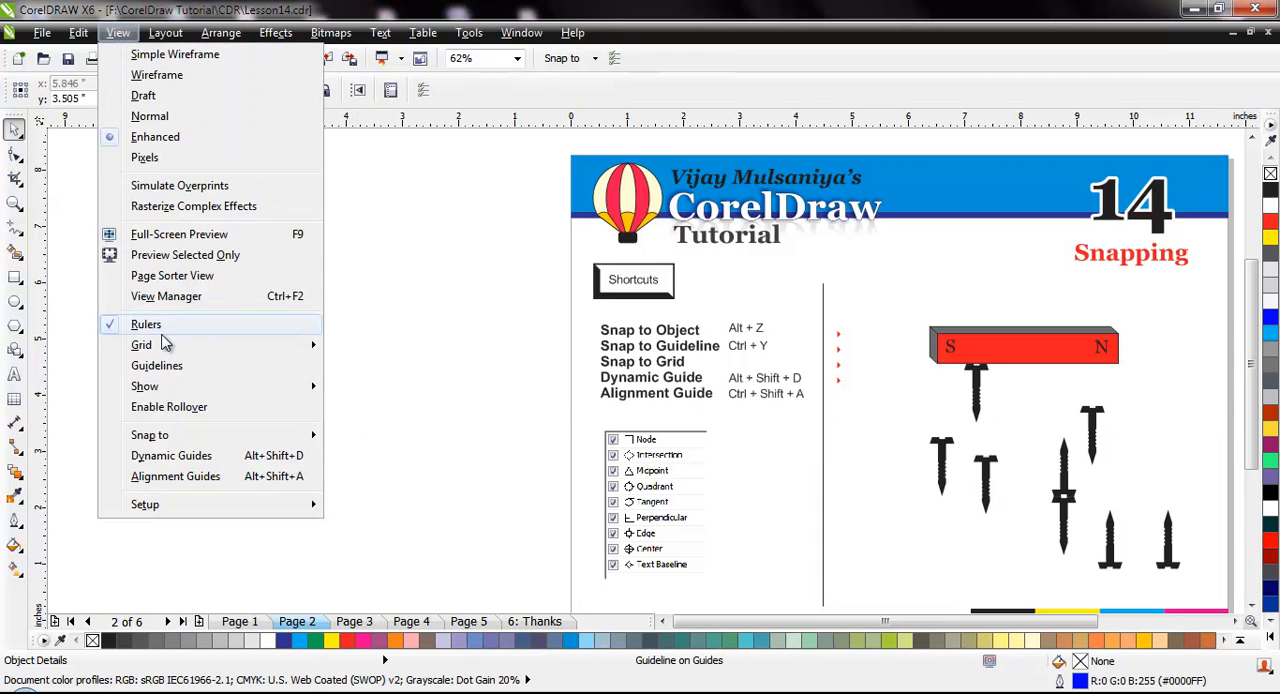
click(120, 368)
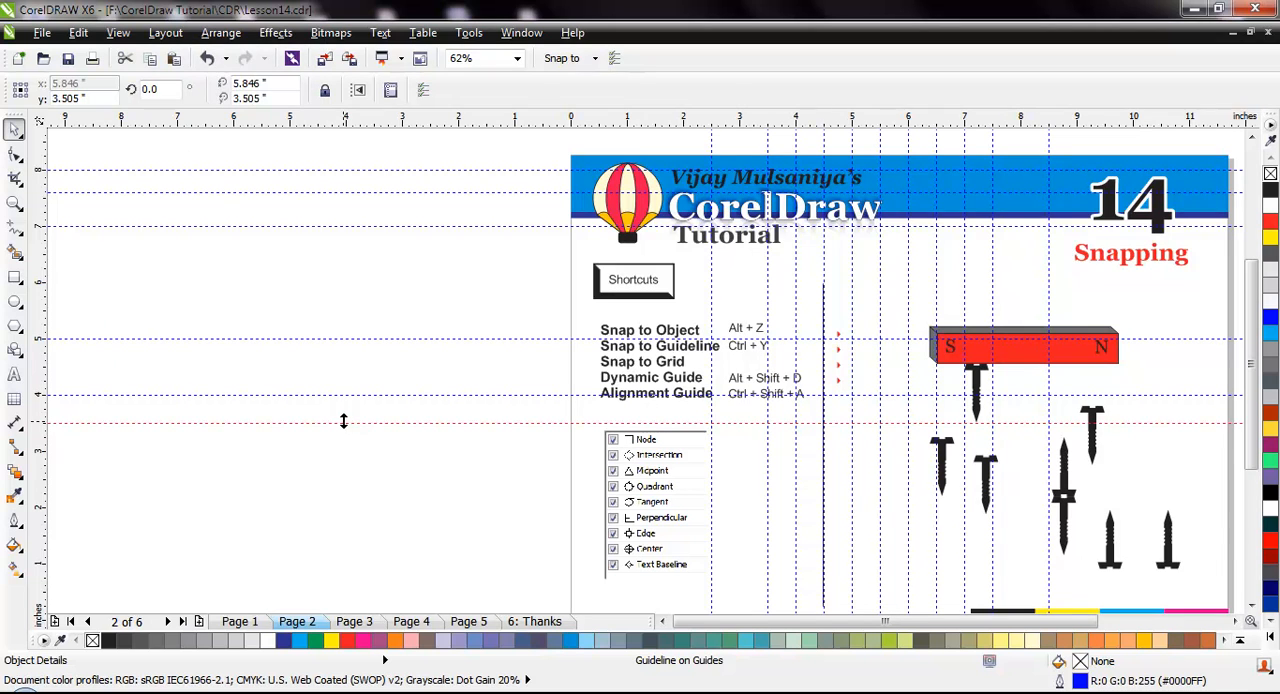
Undo the added horizontal guideline and turn on Snap to Guidelines
key(ctrl+z)
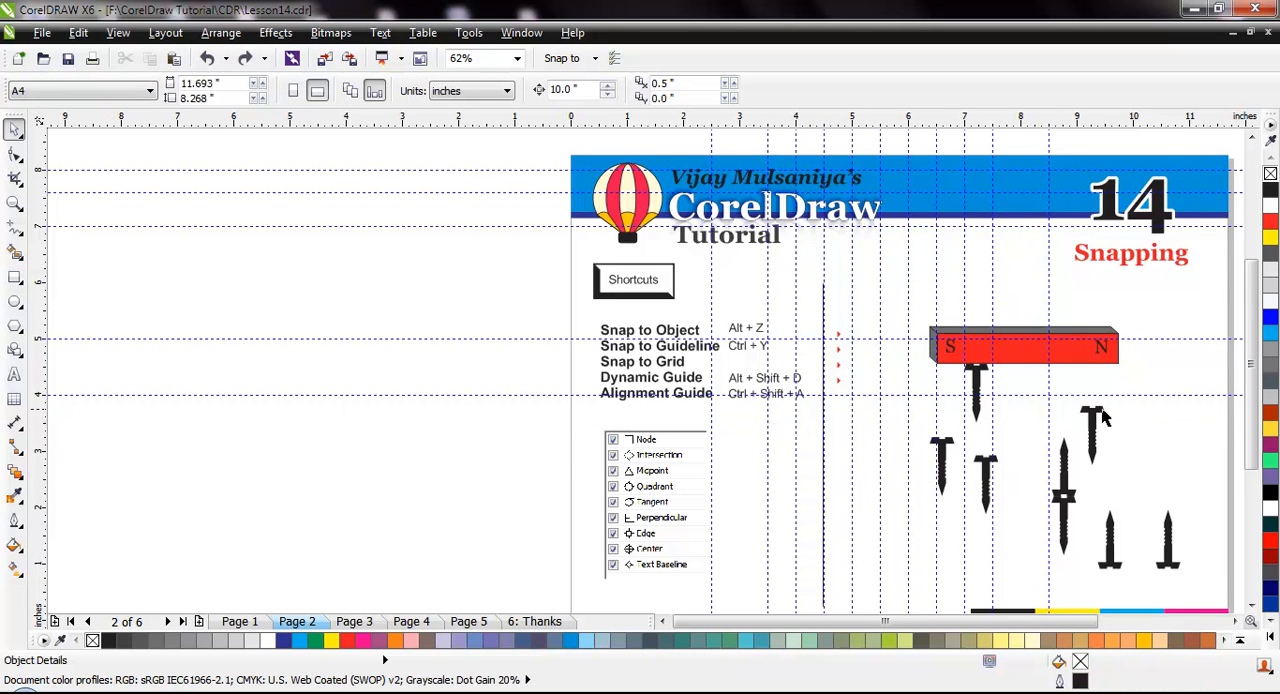
click(118, 32)
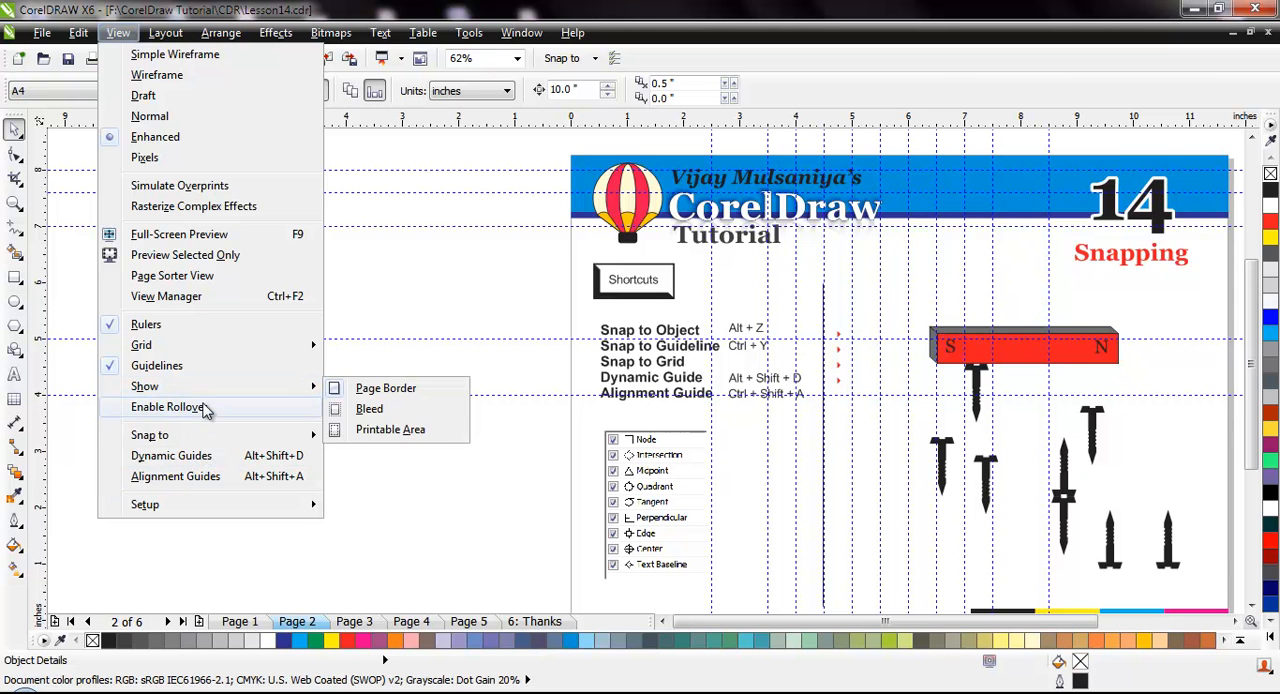
mouse_move(205, 436)
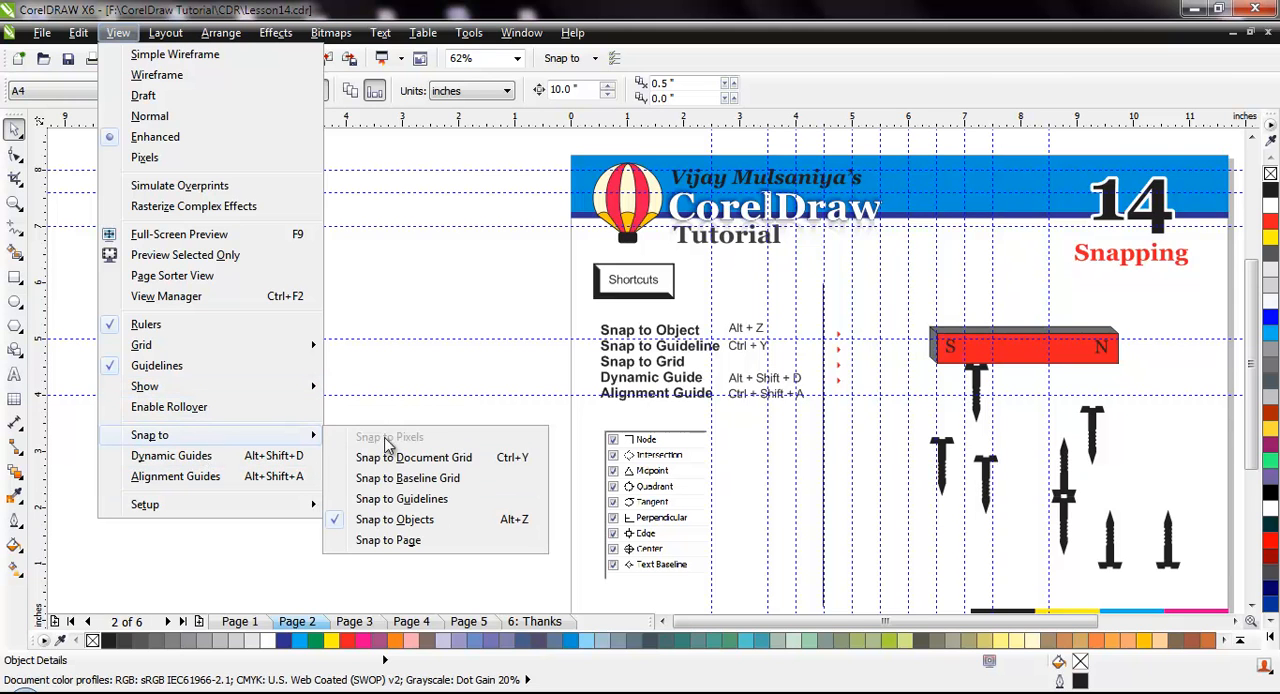
click(451, 499)
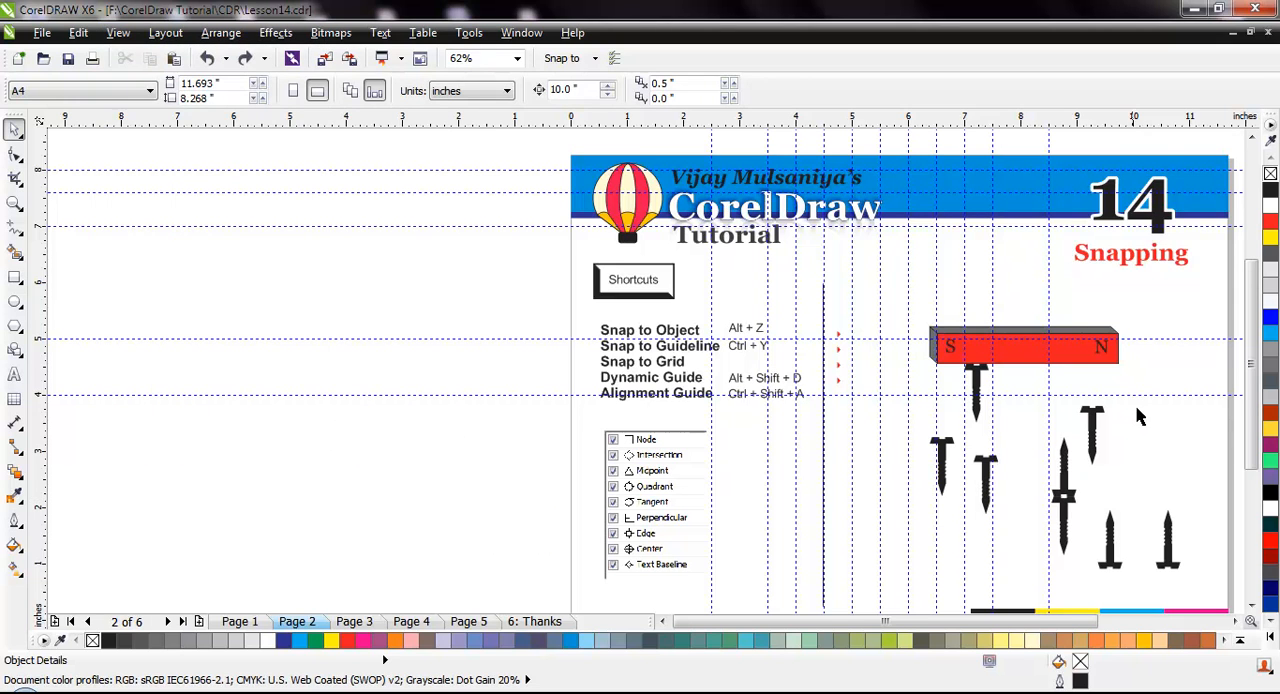
Move the screw below the magnet's N end and the one attached under S off the page, snapping their heads to the 4-inch guideline
drag(1097, 418, 427, 404)
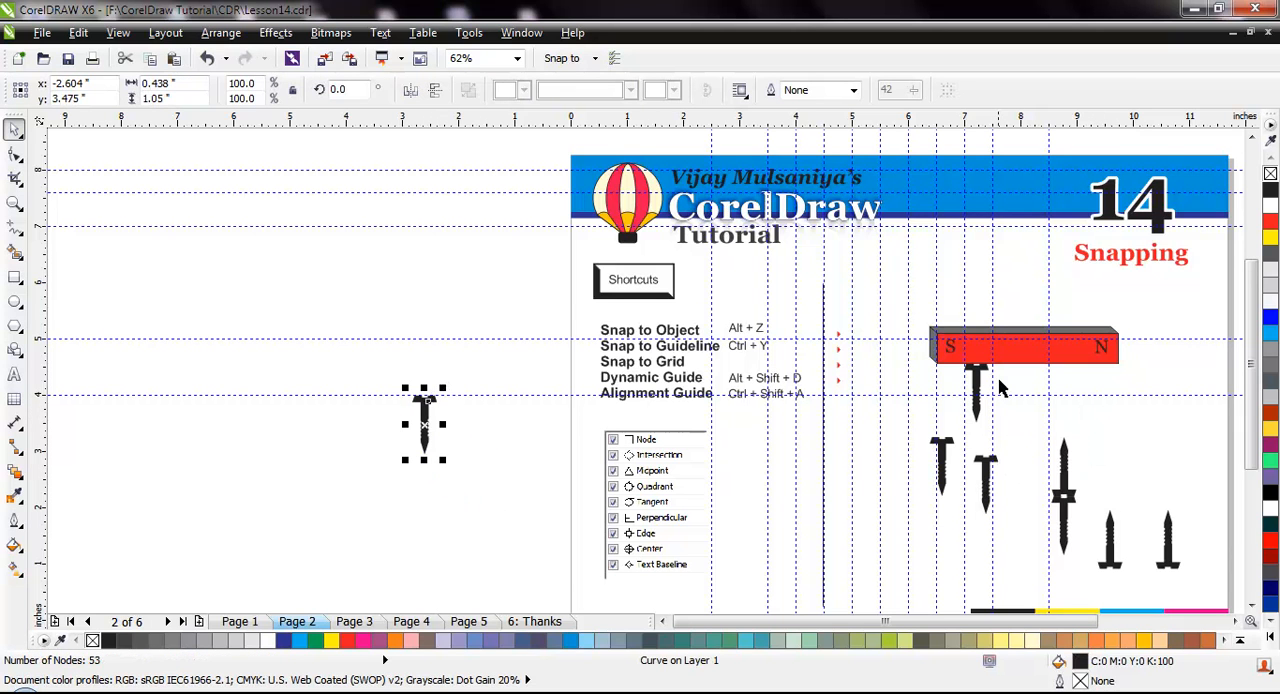
drag(980, 375, 488, 410)
key(Escape)
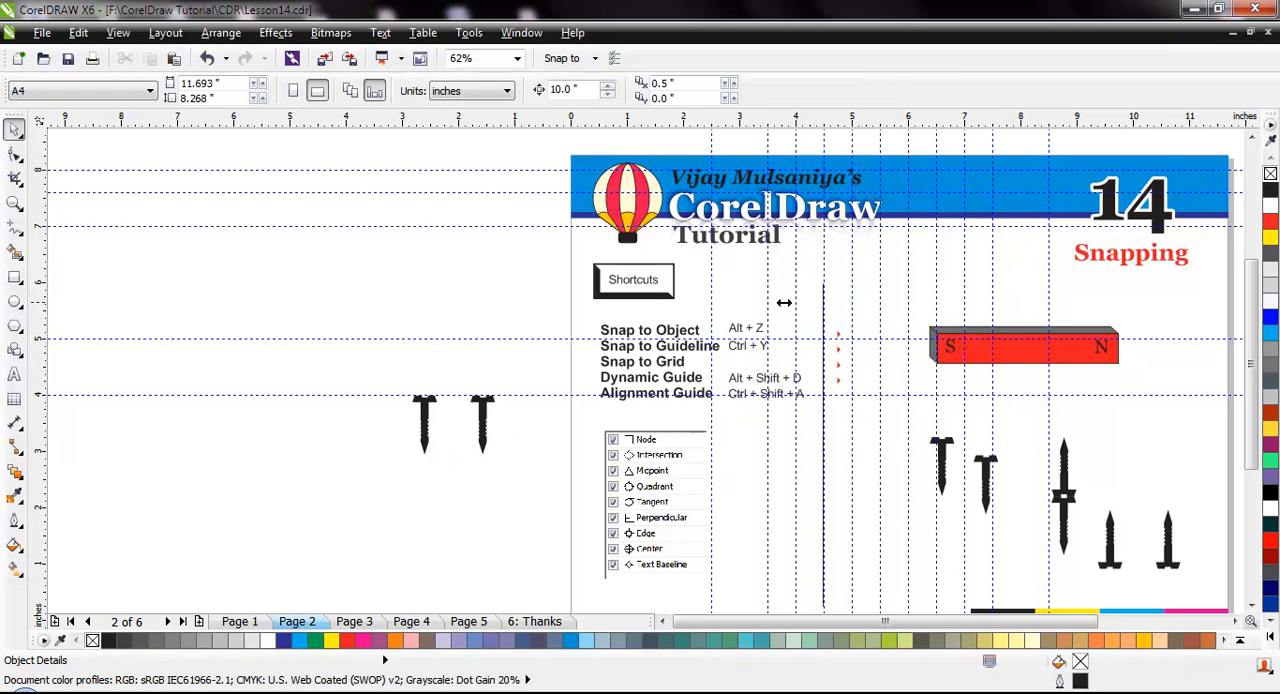
Delete the two screws aligned on the guideline beside the page
drag(336, 367, 518, 522)
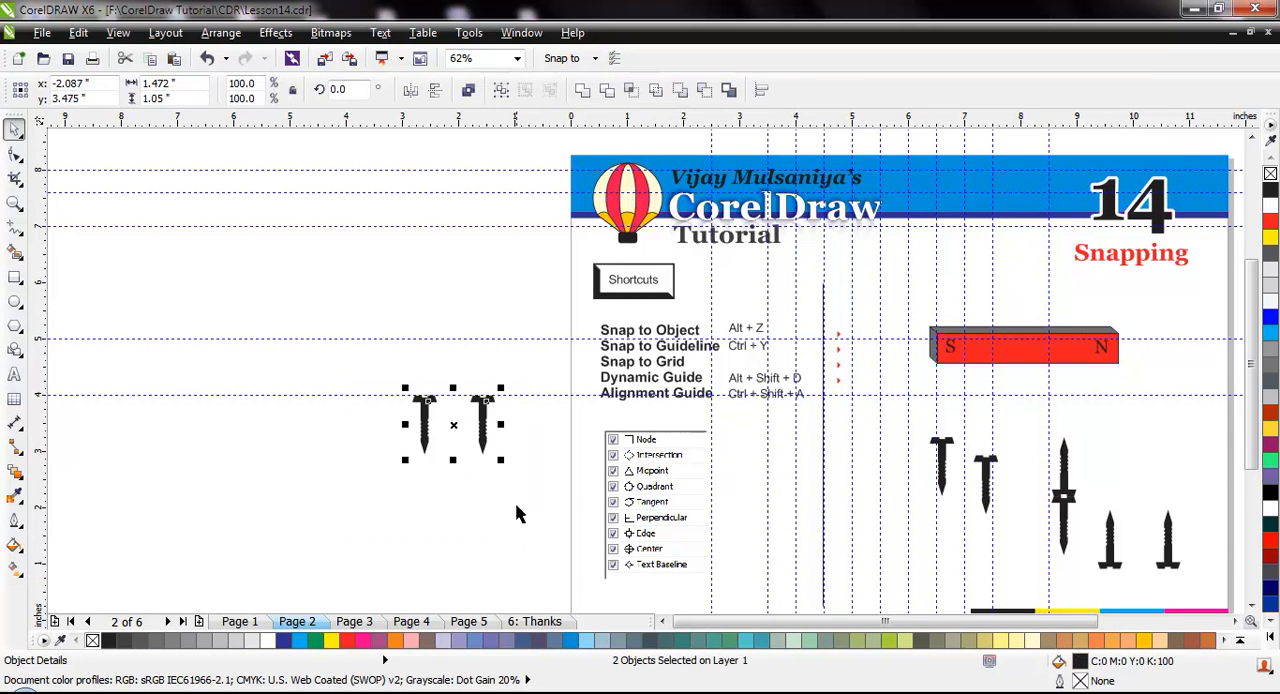
key(Delete)
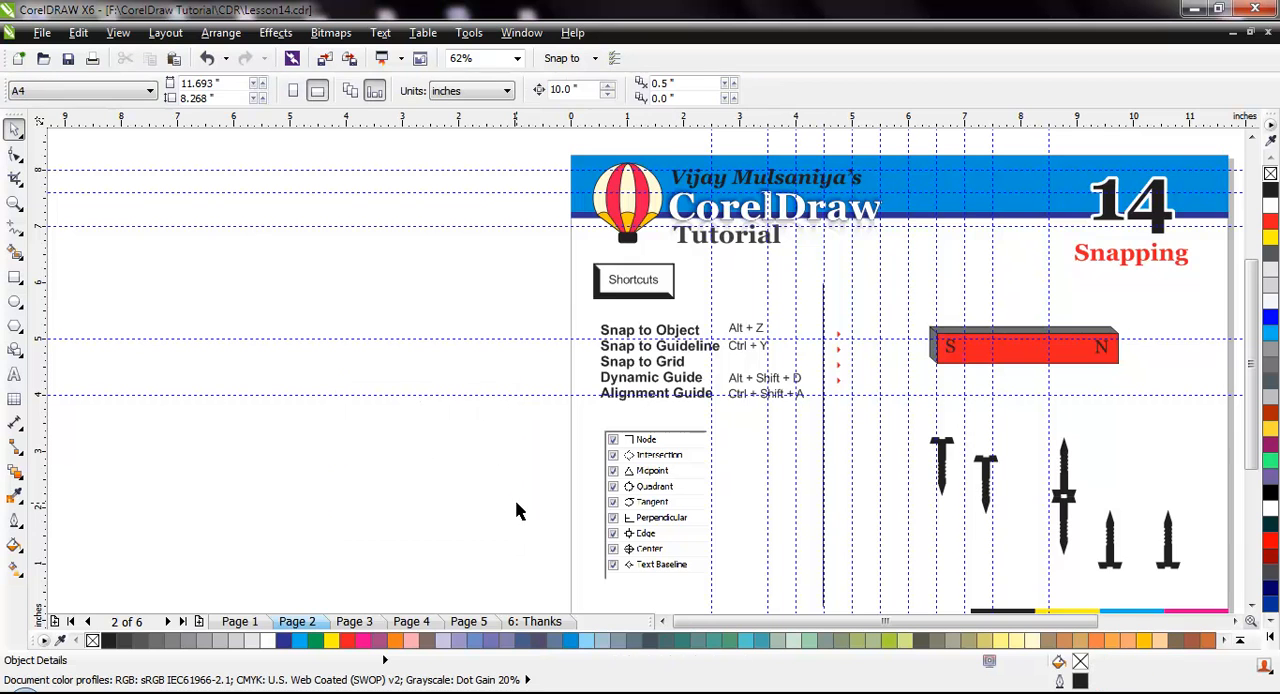
Open the diamond drawing on Page 4 and hide the guidelines
click(366, 625)
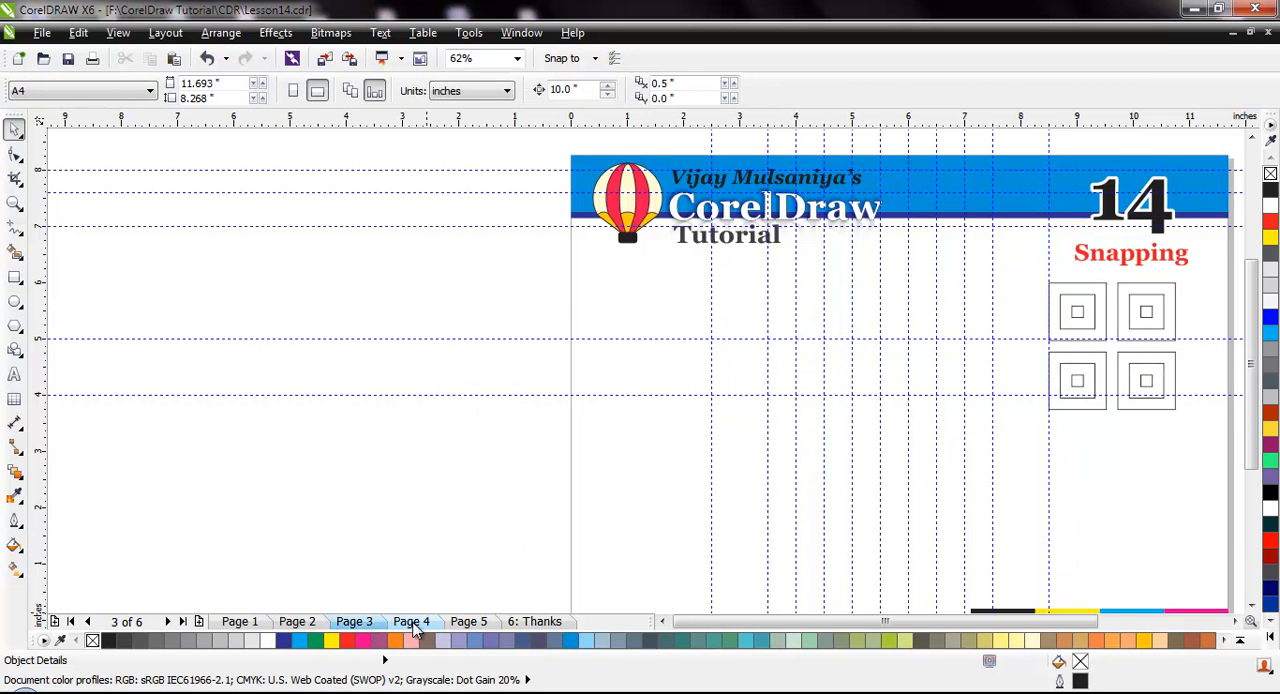
click(414, 624)
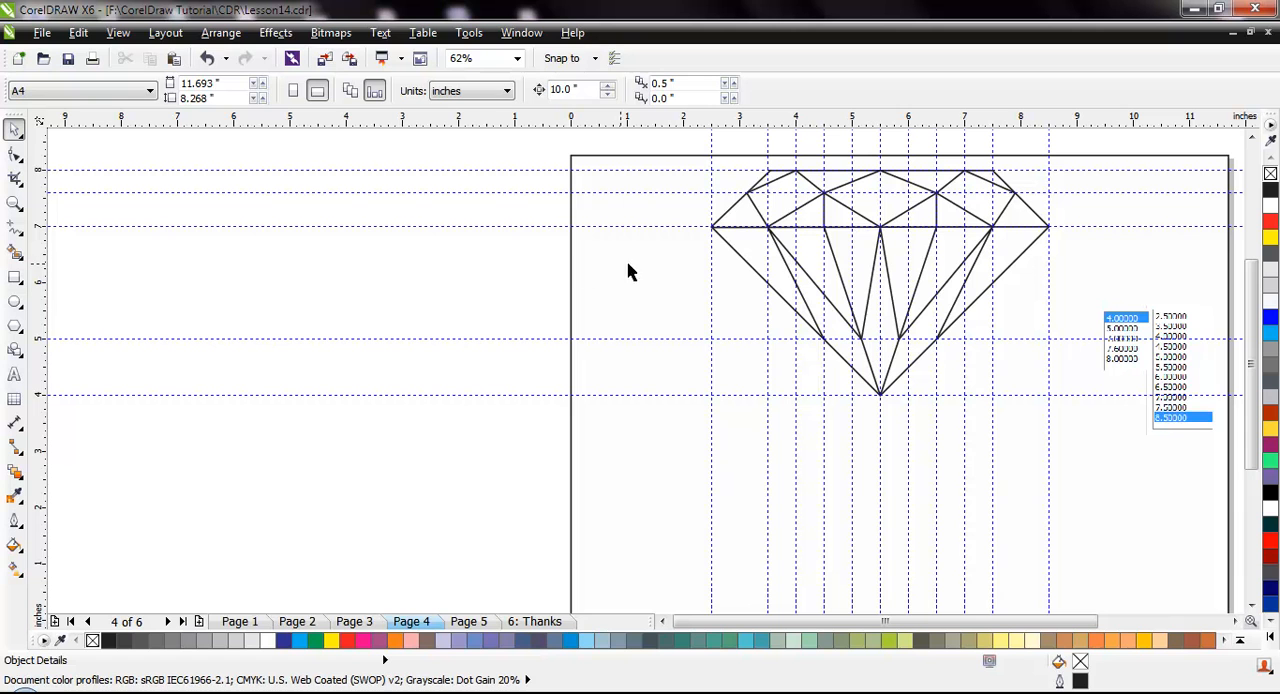
click(118, 32)
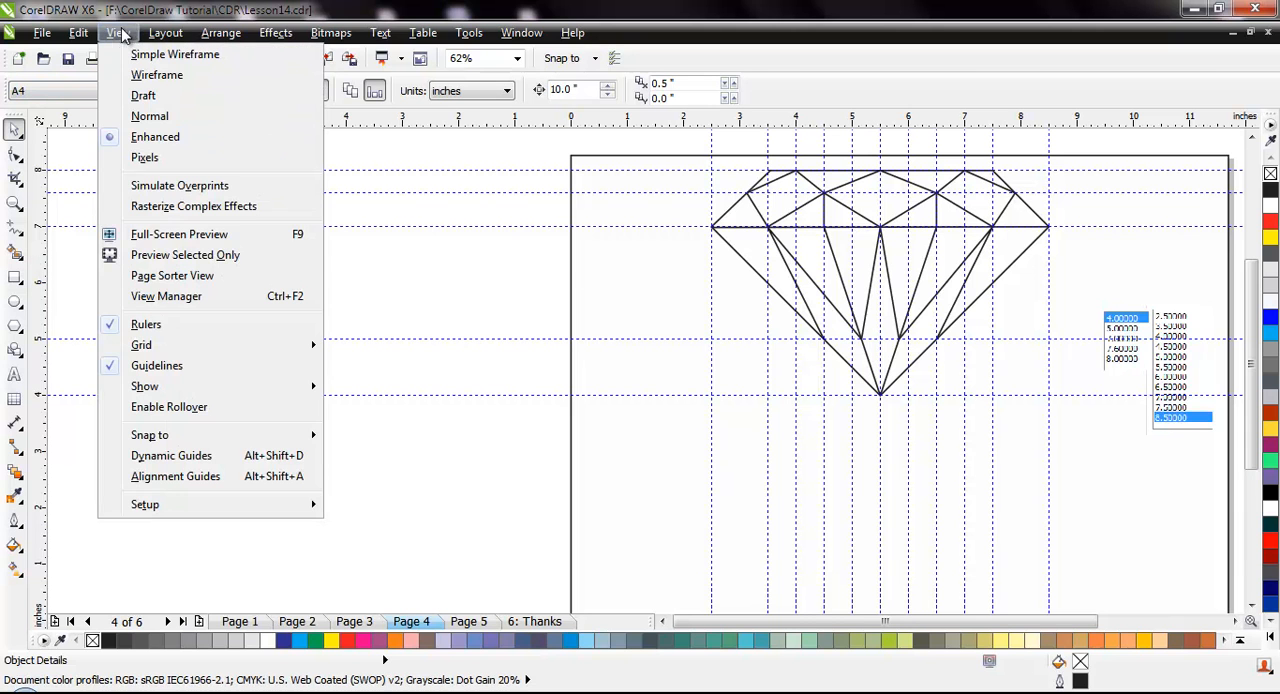
click(198, 368)
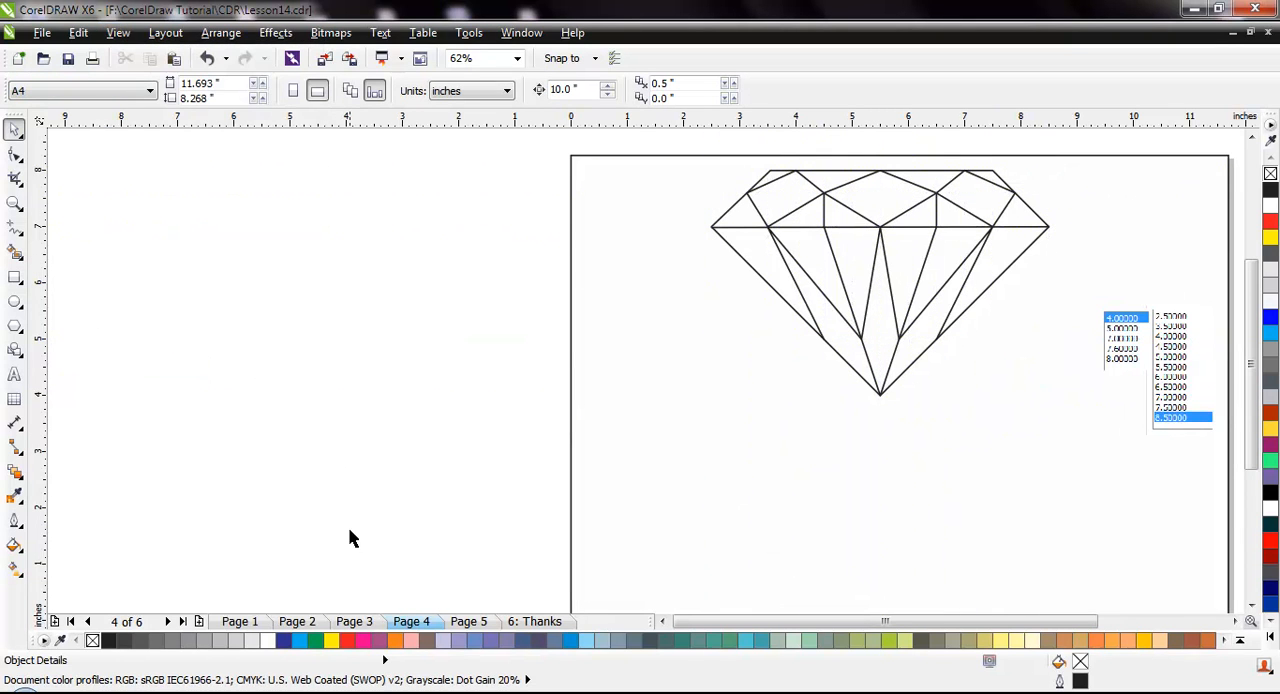
Go to Page 3 with the concentric squares and display the document grid
click(297, 621)
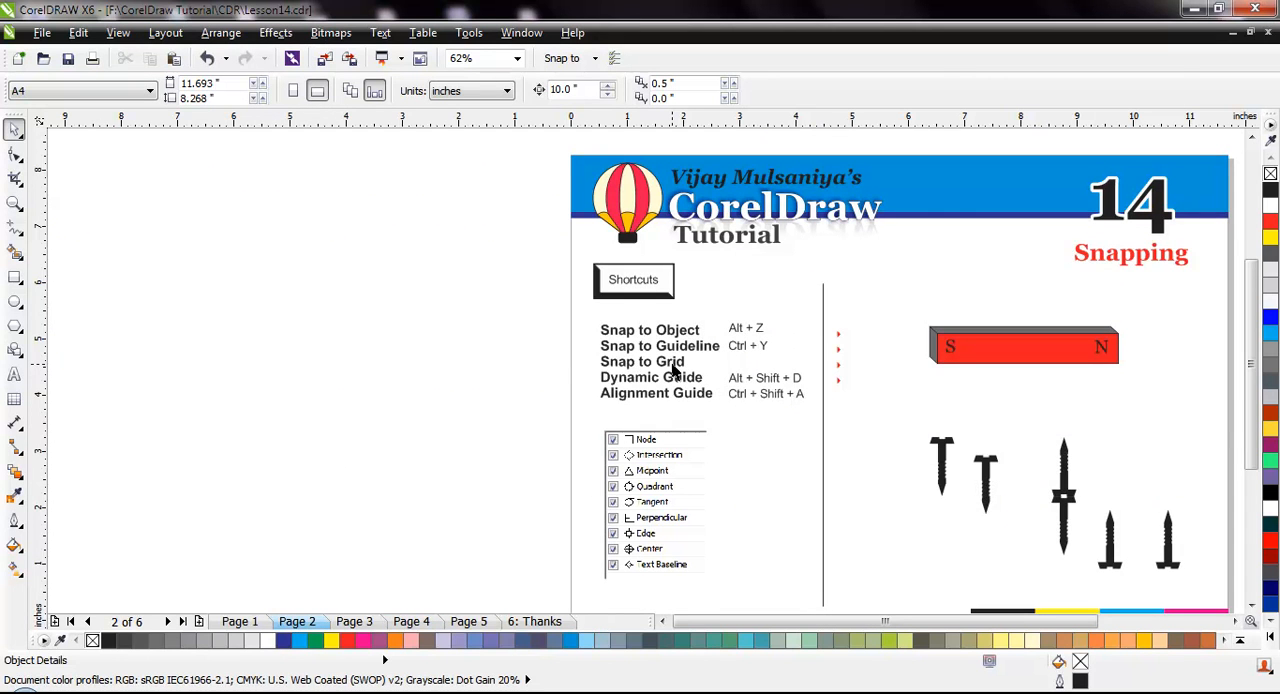
click(370, 624)
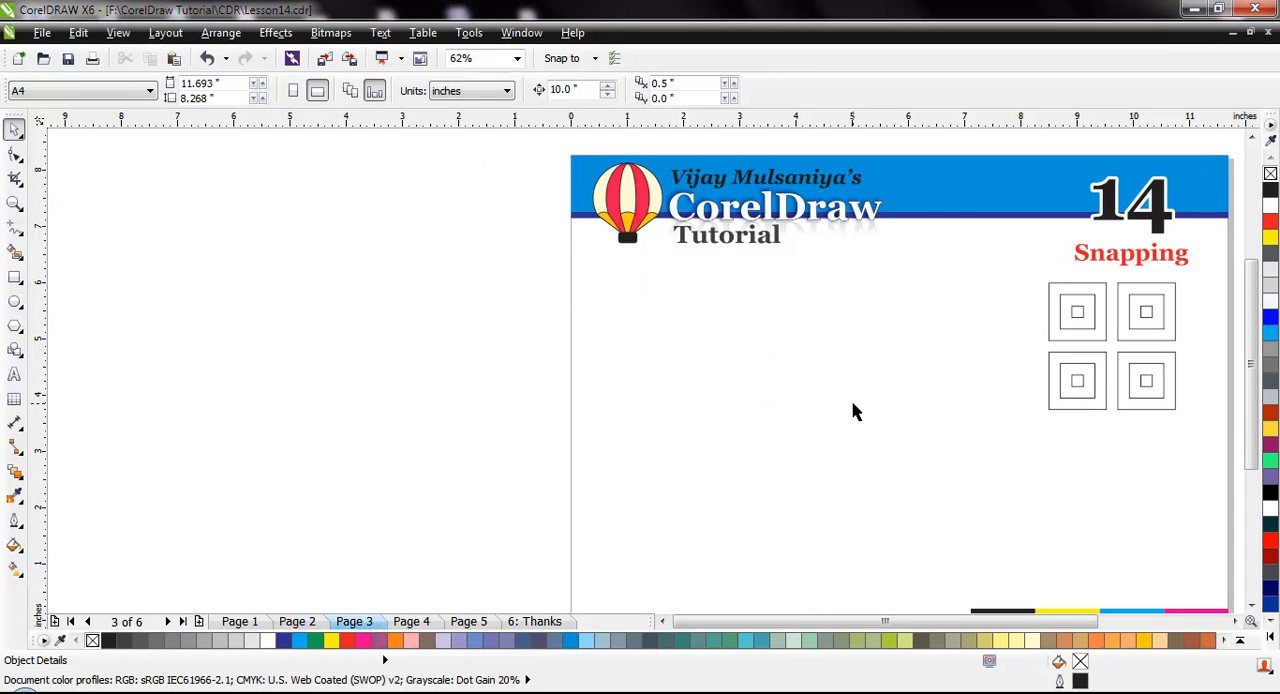
scroll(853, 420, down, 1)
scroll(1010, 440, up, 1)
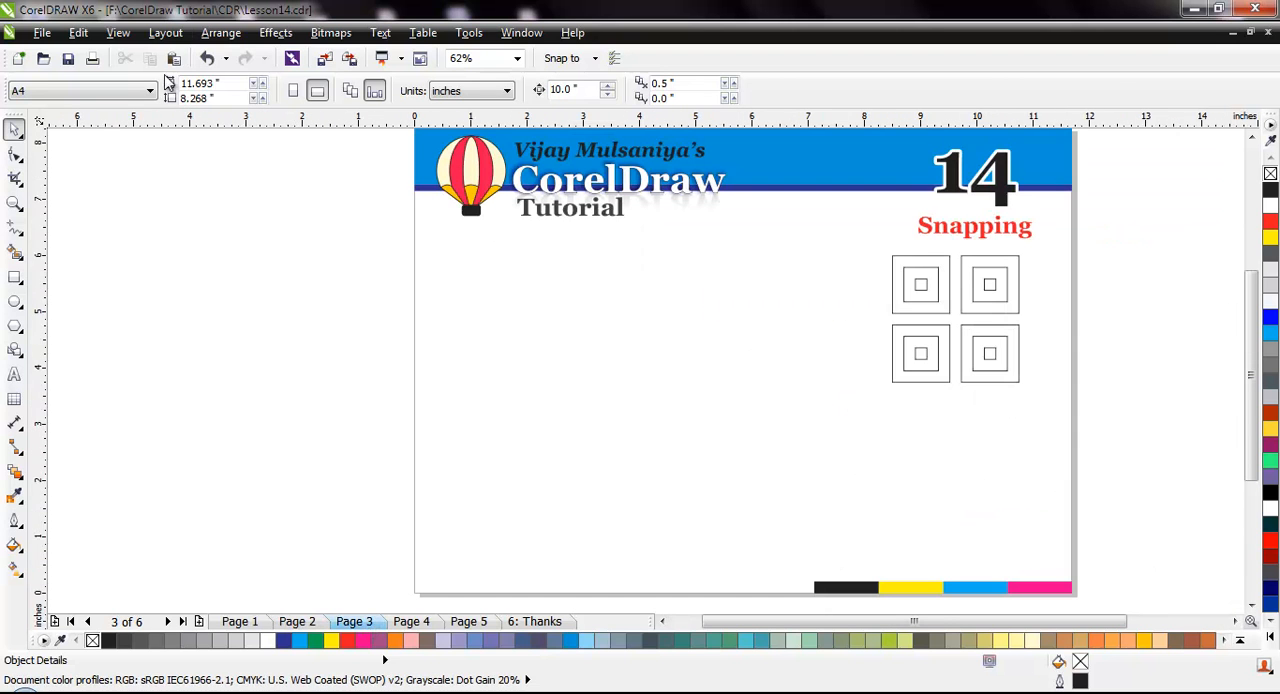
click(118, 32)
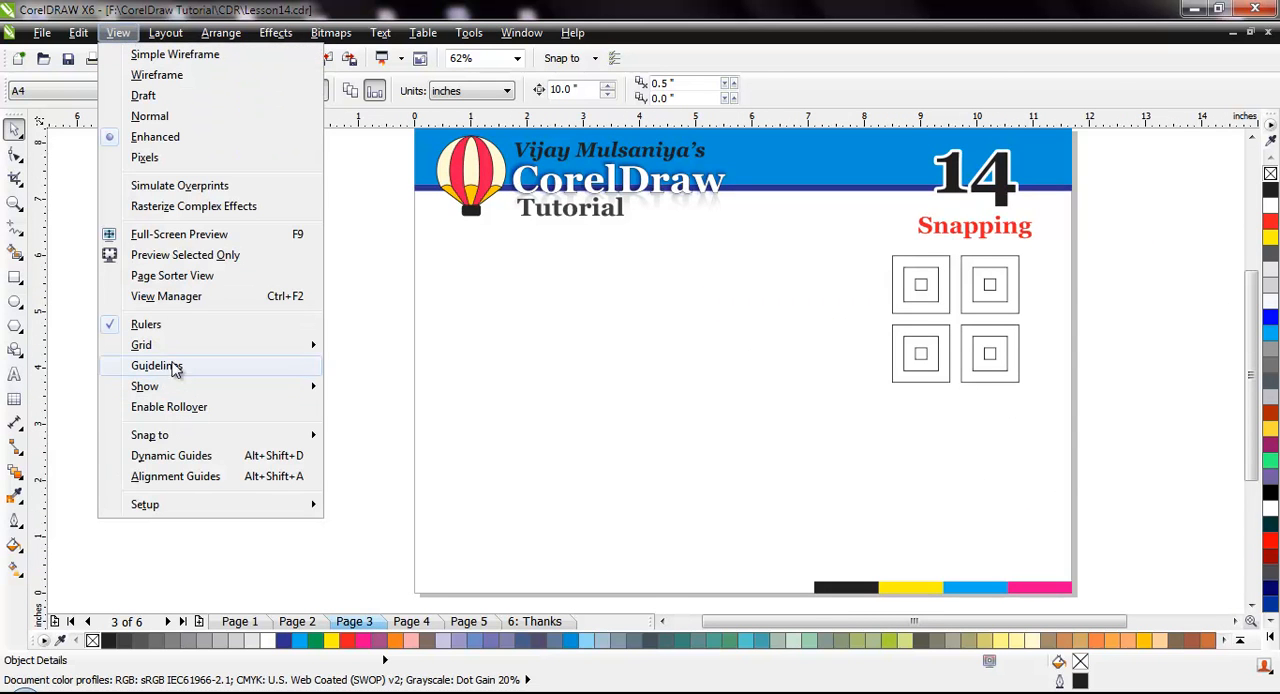
mouse_move(167, 345)
click(406, 345)
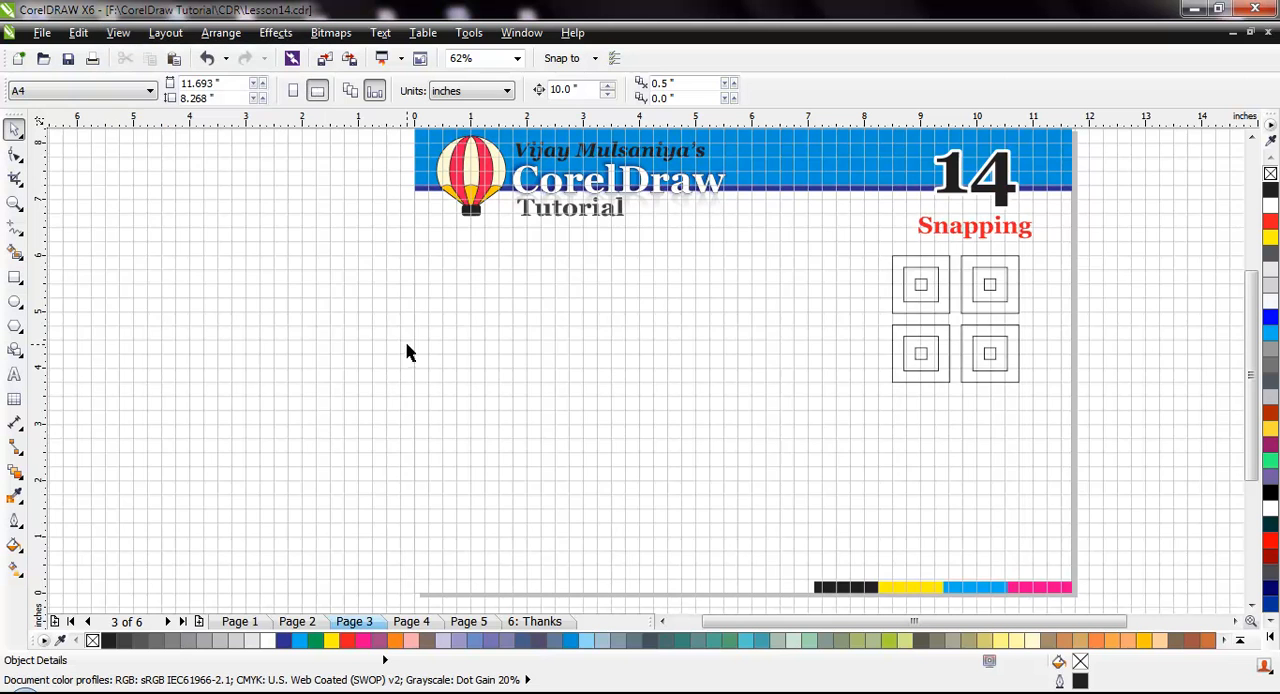
Turn off Snap to Guidelines and Snap to Objects
scroll(905, 290, up, 1)
click(118, 32)
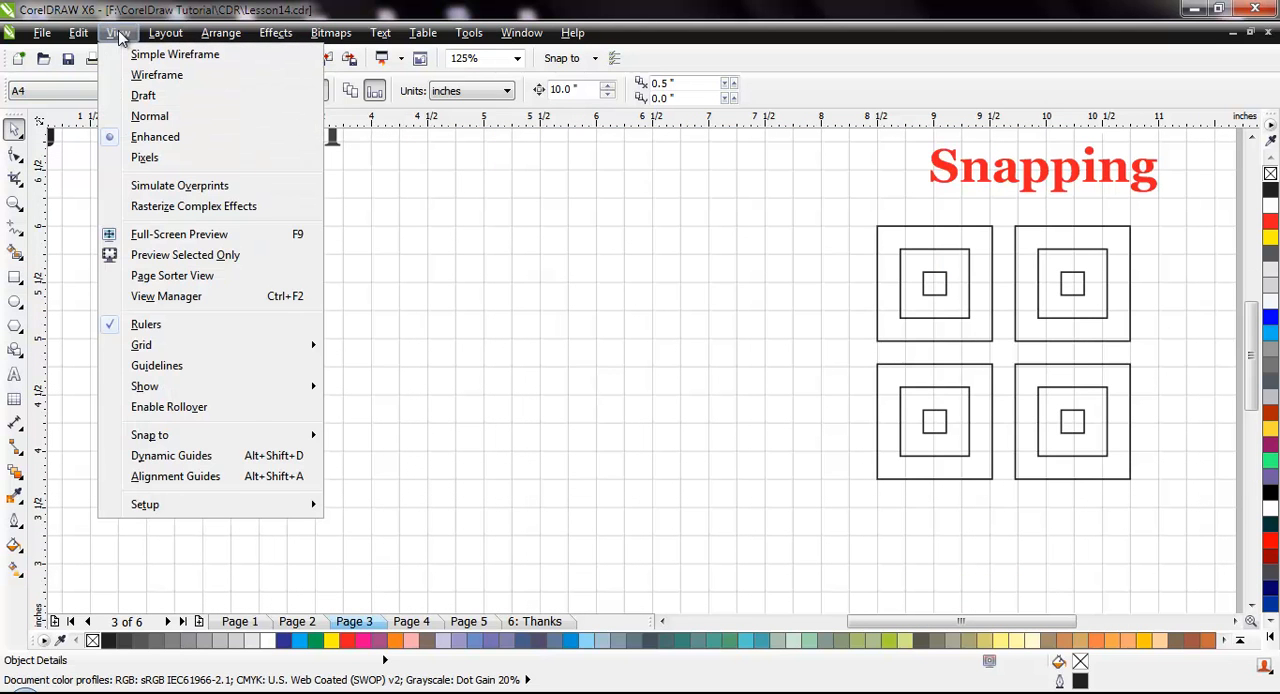
mouse_move(258, 438)
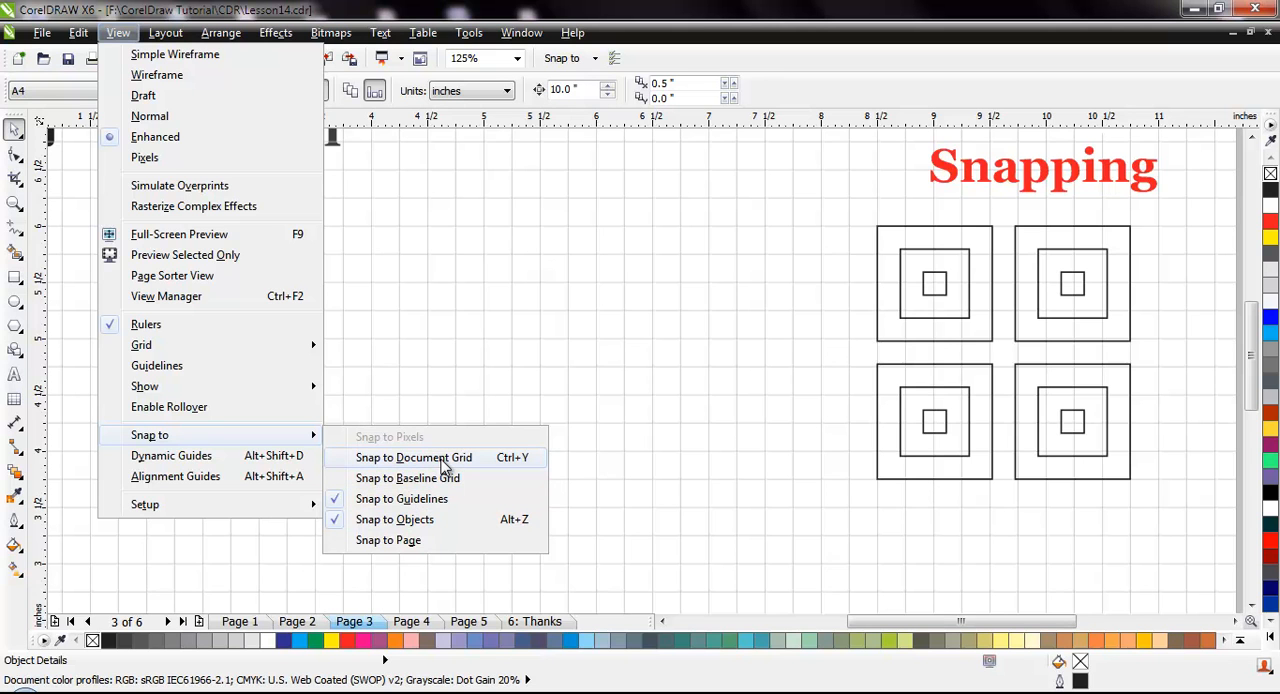
click(336, 503)
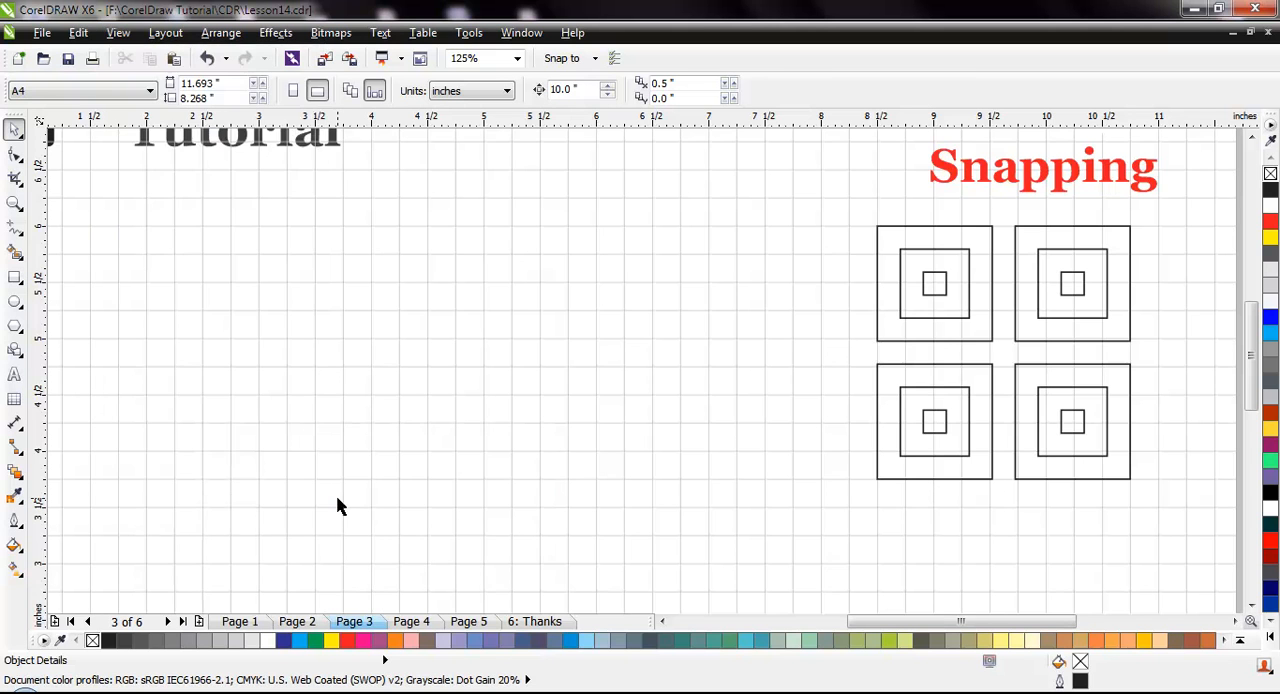
click(118, 32)
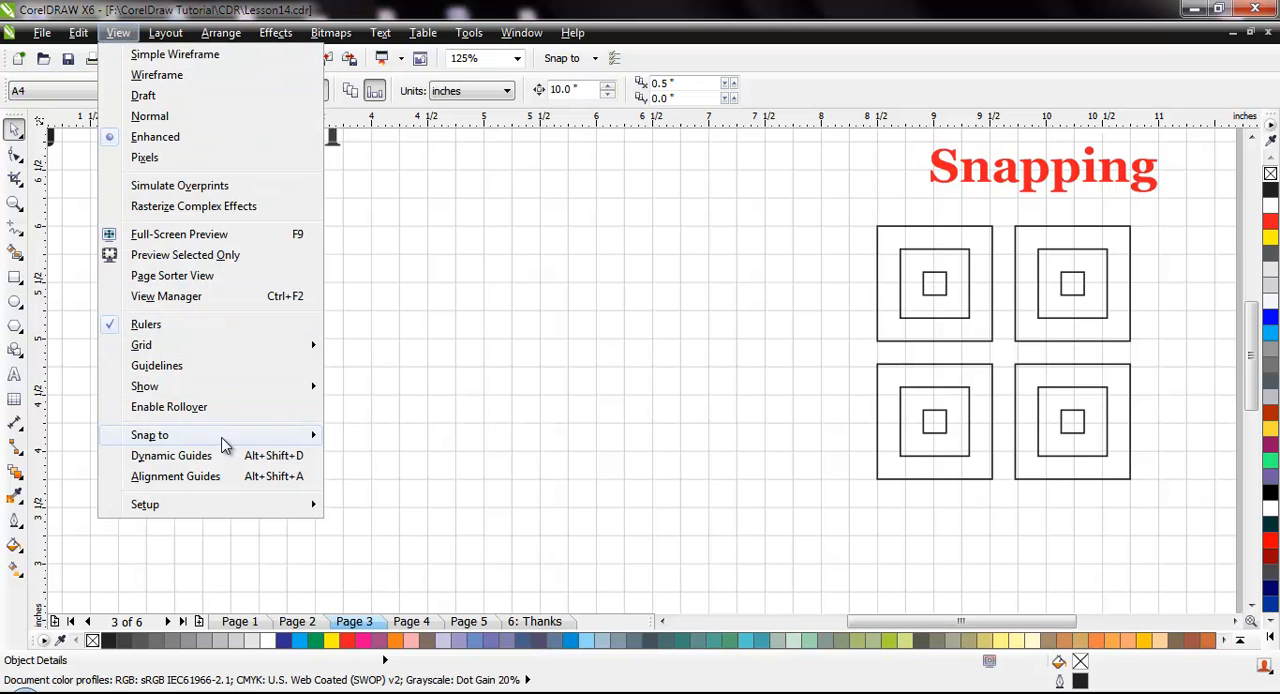
click(340, 521)
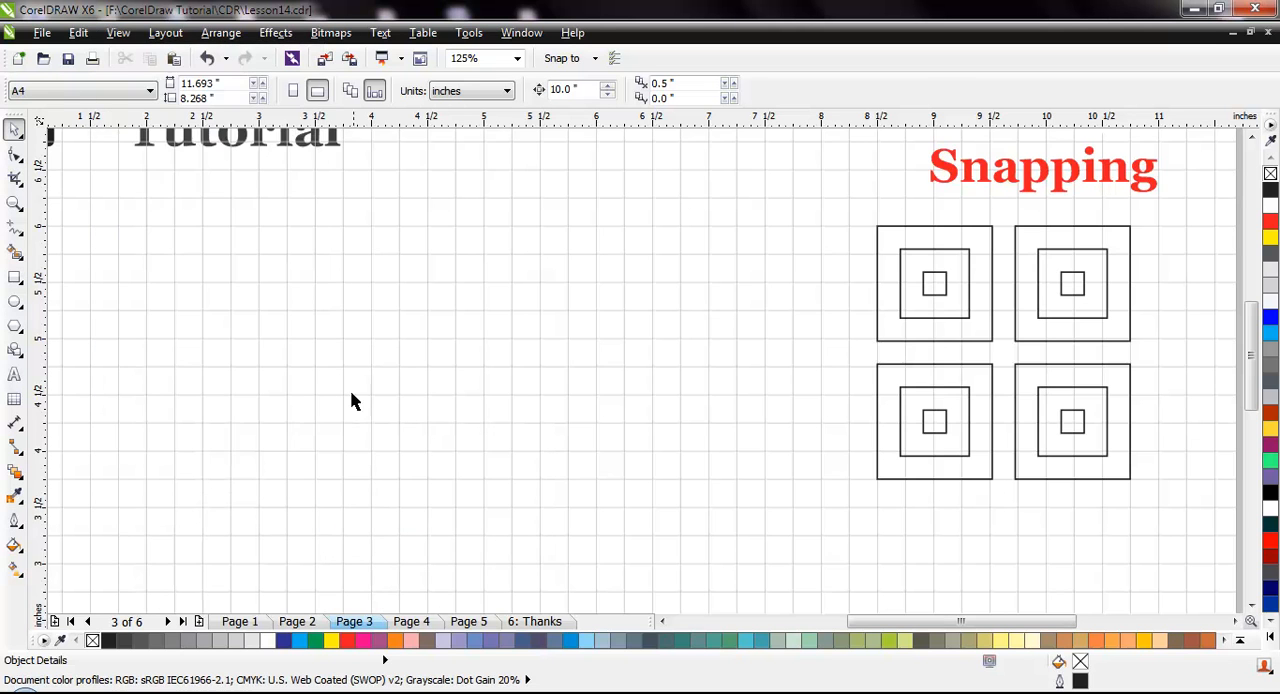
Turn on Snap to Document Grid
click(118, 32)
mouse_move(300, 437)
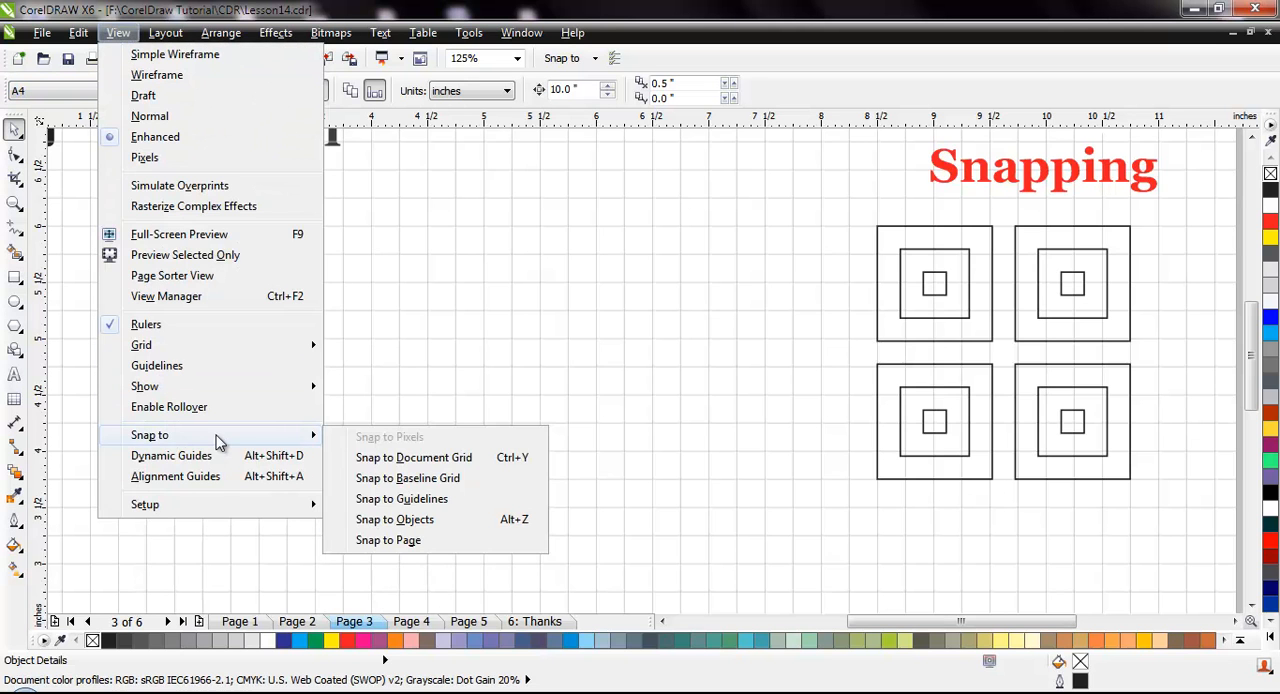
click(476, 460)
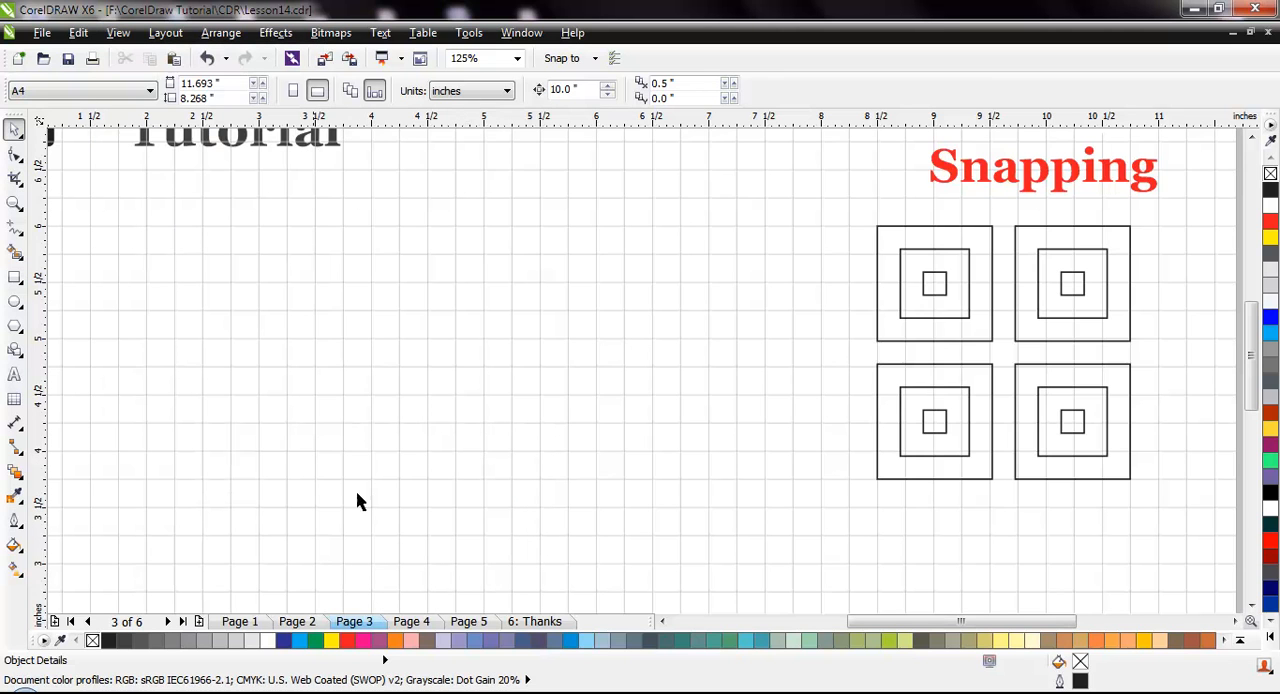
Draw two side-by-side sets of concentric squares about 1.25, 0.75 and 0.25 inches wide, snapped to the grid beside the sample drawing
click(14, 278)
drag(399, 225, 538, 363)
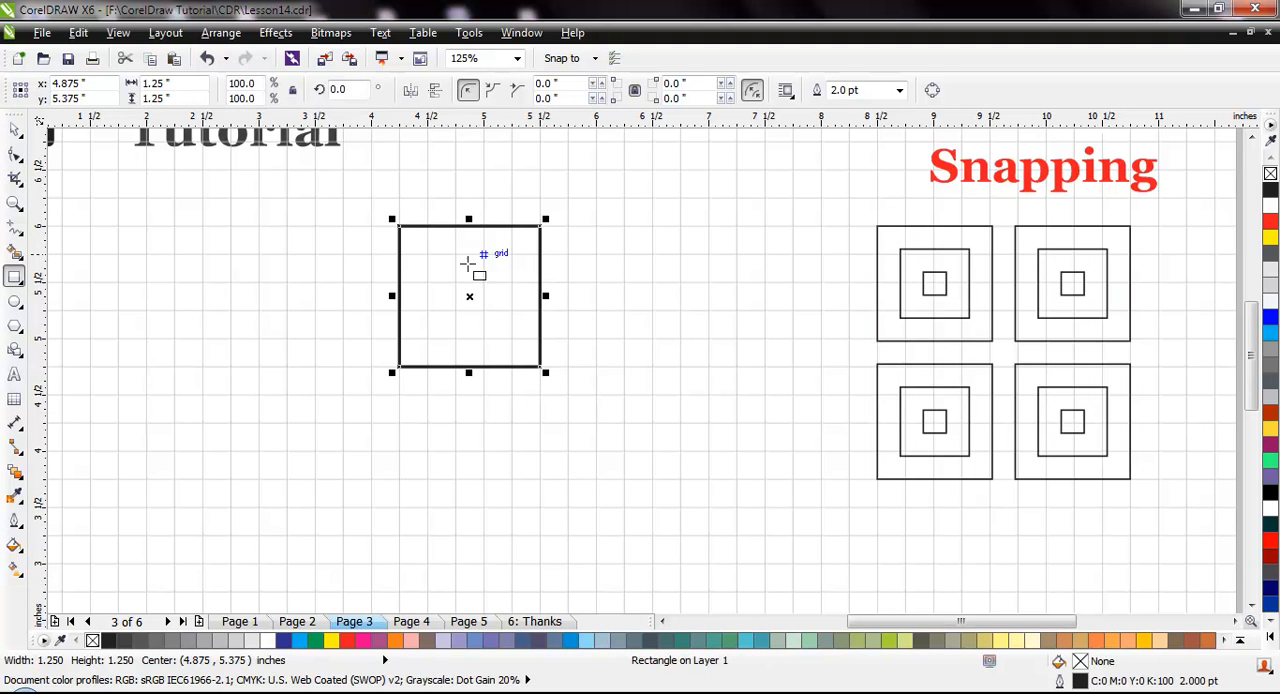
drag(427, 254, 512, 339)
drag(455, 282, 484, 310)
drag(566, 226, 709, 366)
drag(596, 254, 681, 339)
drag(621, 282, 653, 311)
Draw two more sets of 1.25, 0.75 and 0.25 inch concentric squares below the first pair, completing a two-by-two arrangement
drag(399, 395, 531, 532)
drag(430, 423, 510, 508)
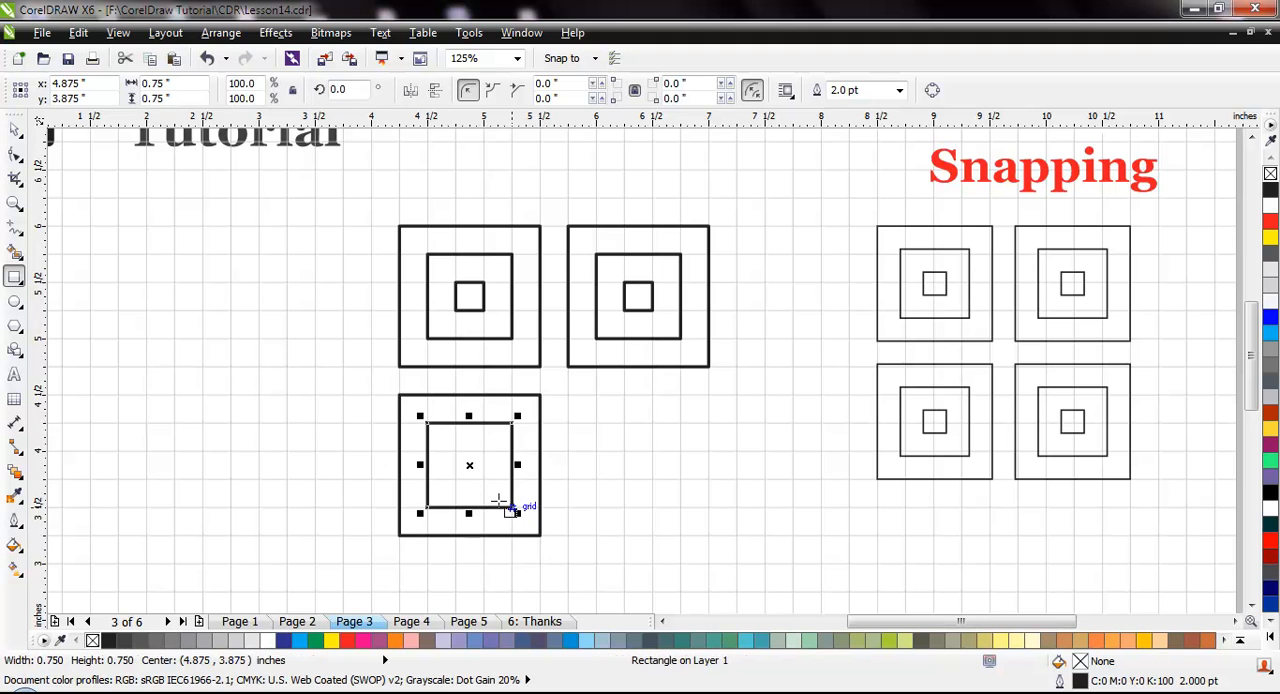
drag(455, 452, 484, 479)
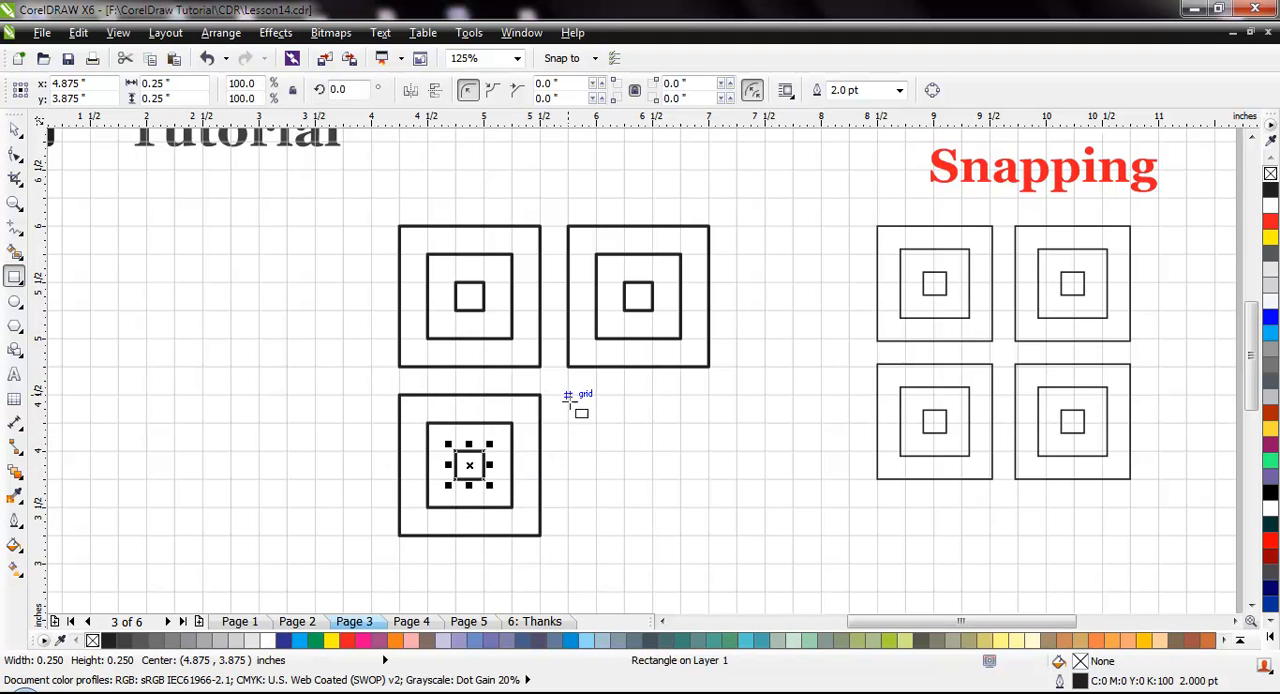
drag(568, 395, 708, 536)
drag(596, 424, 680, 508)
drag(624, 452, 652, 480)
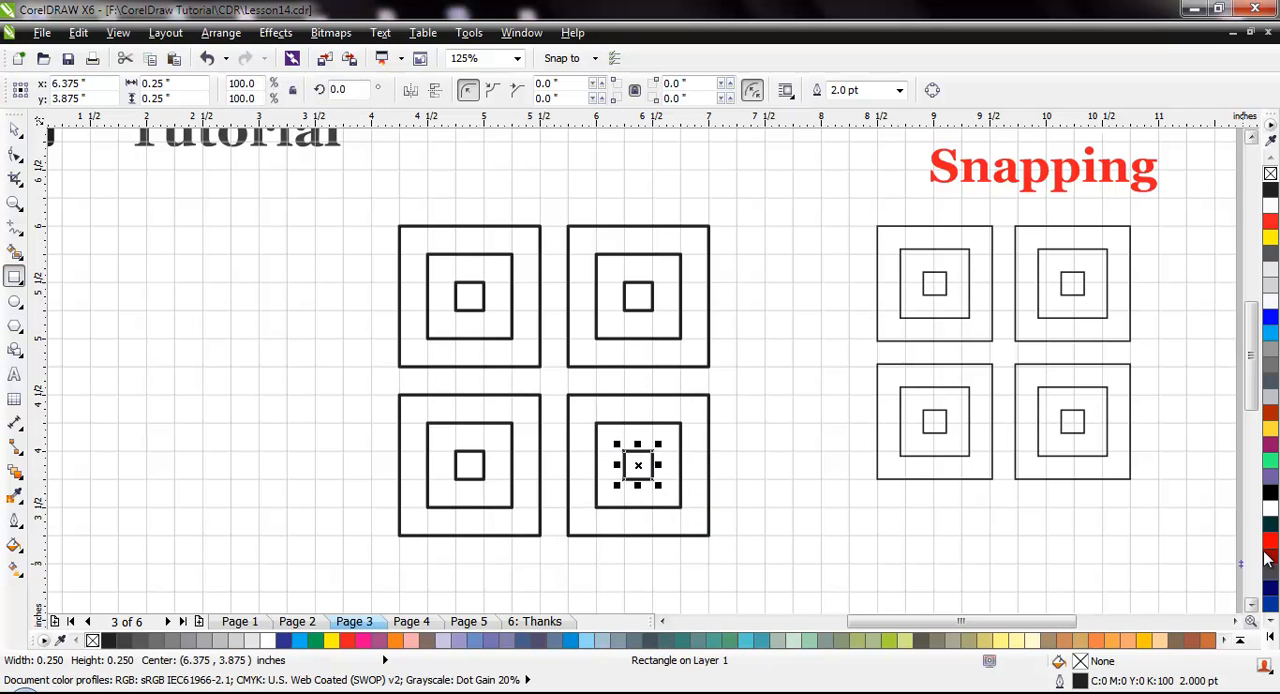
click(14, 133)
click(329, 288)
scroll(341, 339, down, 1)
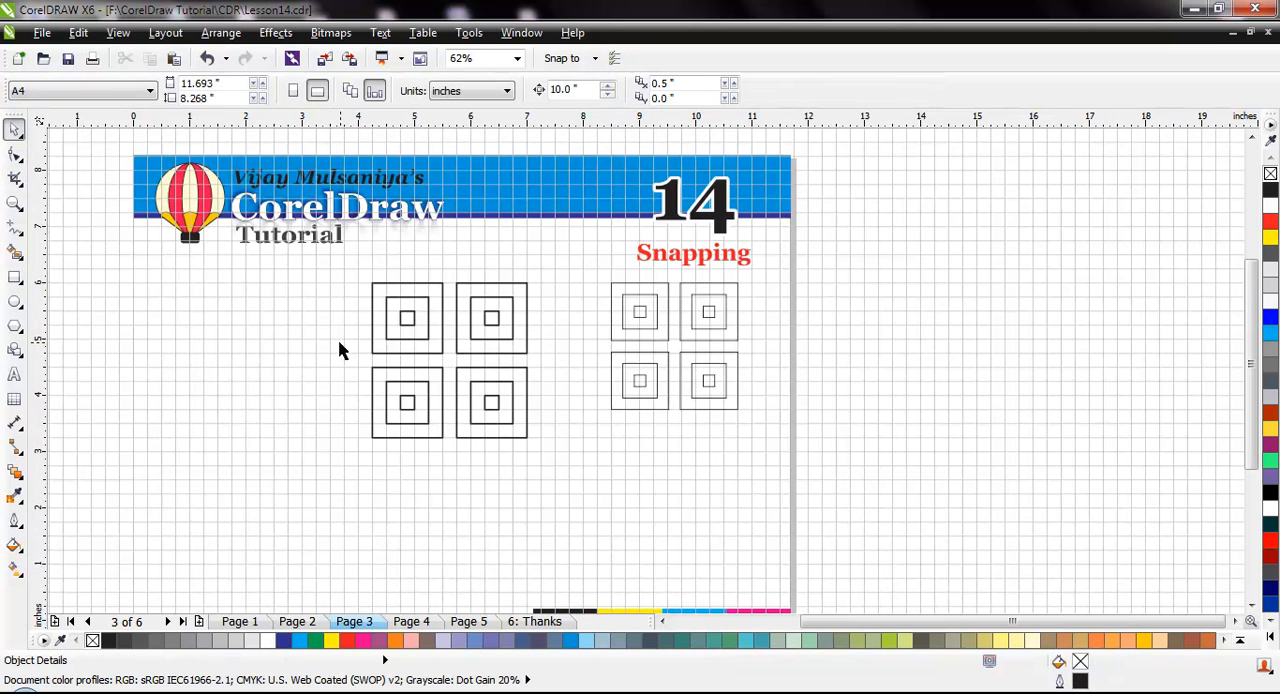
Delete all the newly drawn concentric squares, keeping the original sample drawing
scroll(320, 300, up, 1)
drag(280, 234, 813, 577)
key(Delete)
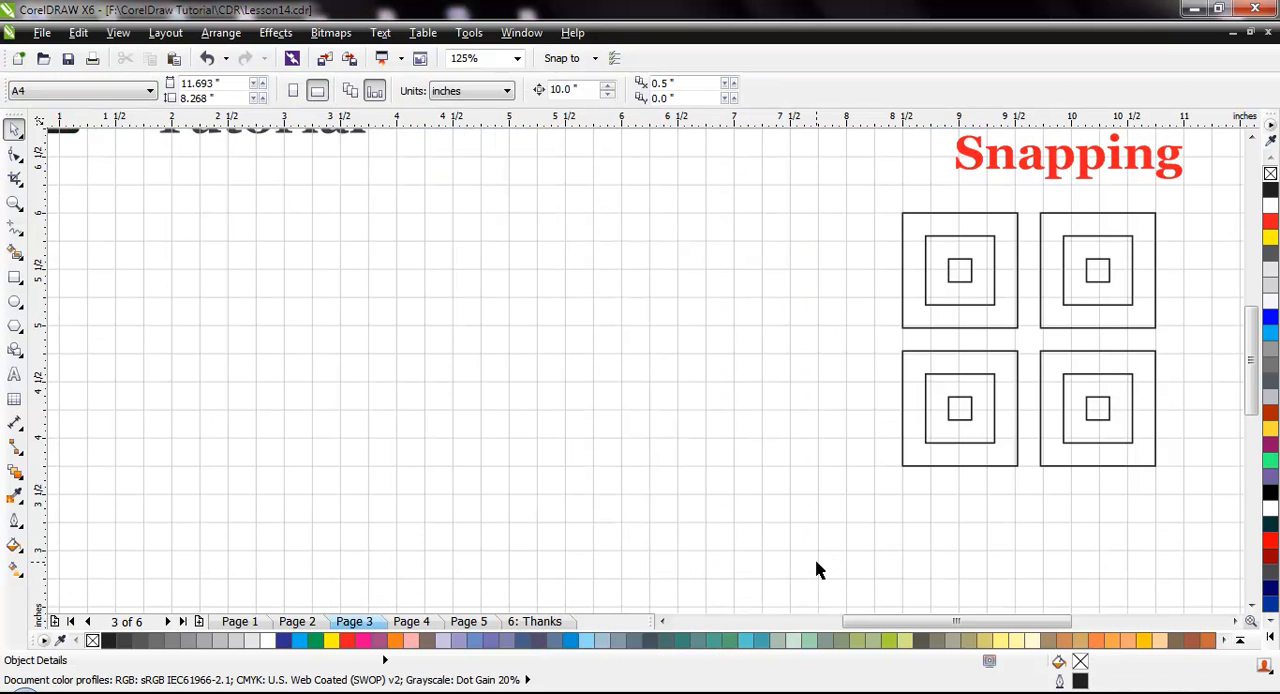
Turn off Snap to Document Grid and hide the document grid
click(118, 32)
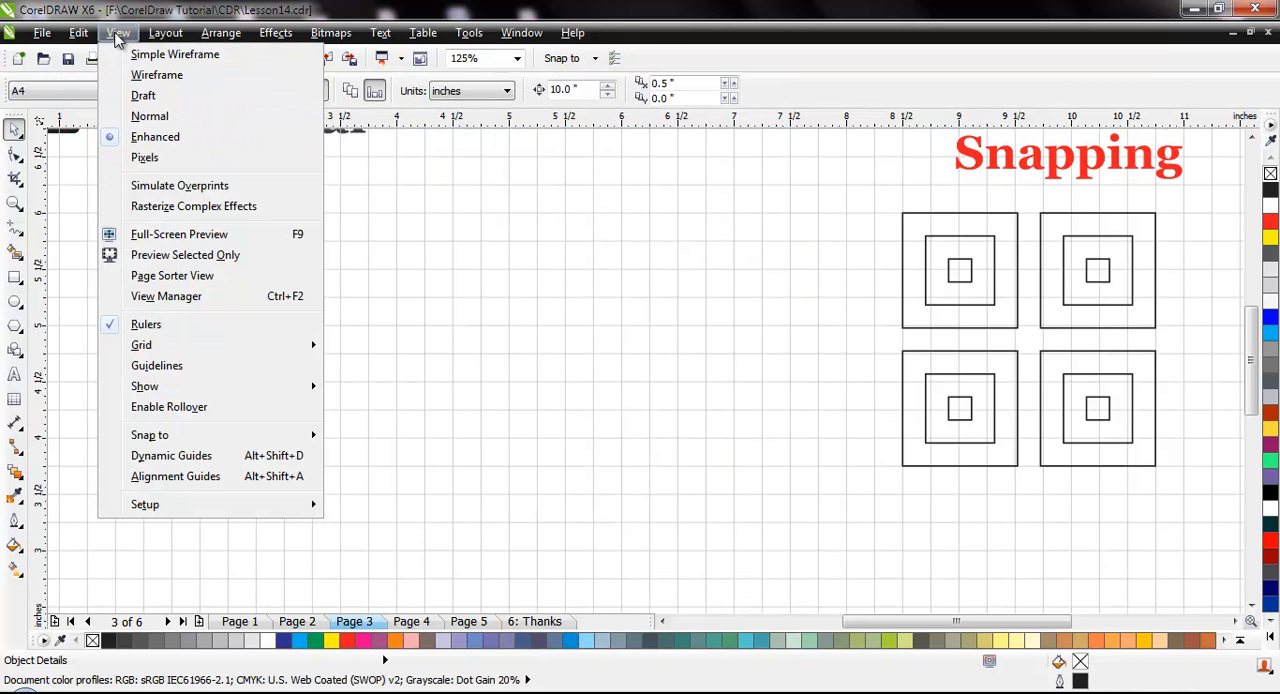
mouse_move(315, 440)
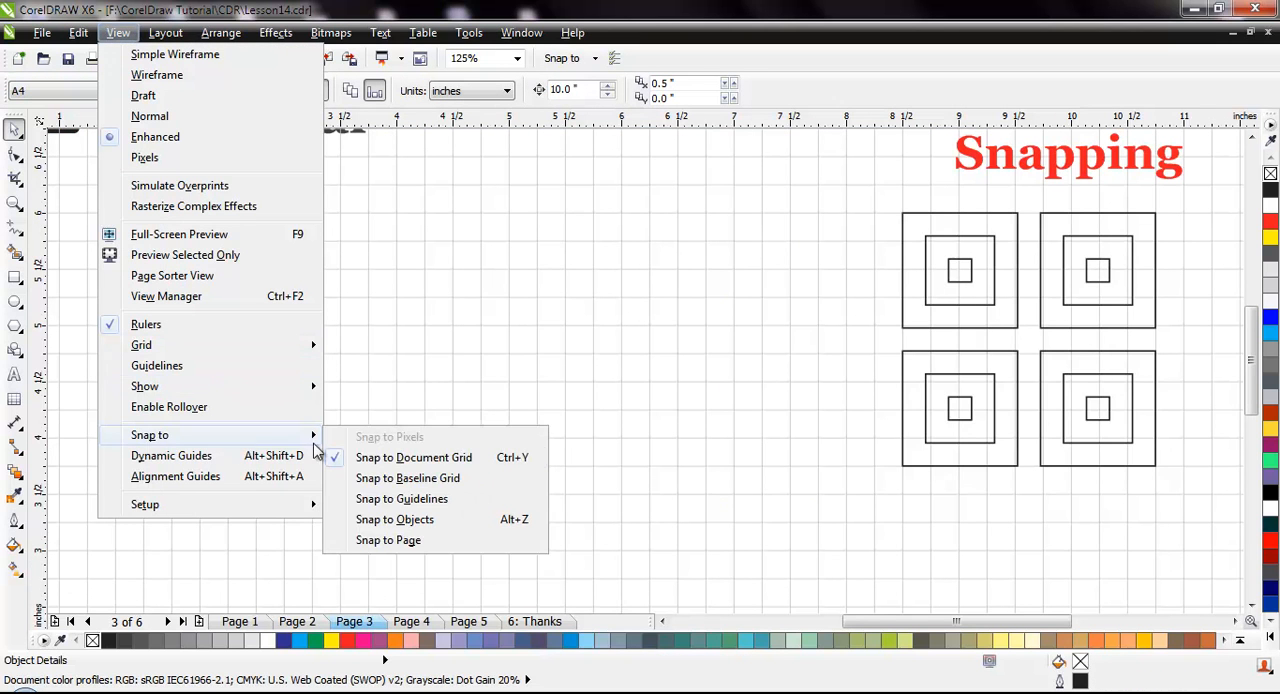
click(439, 462)
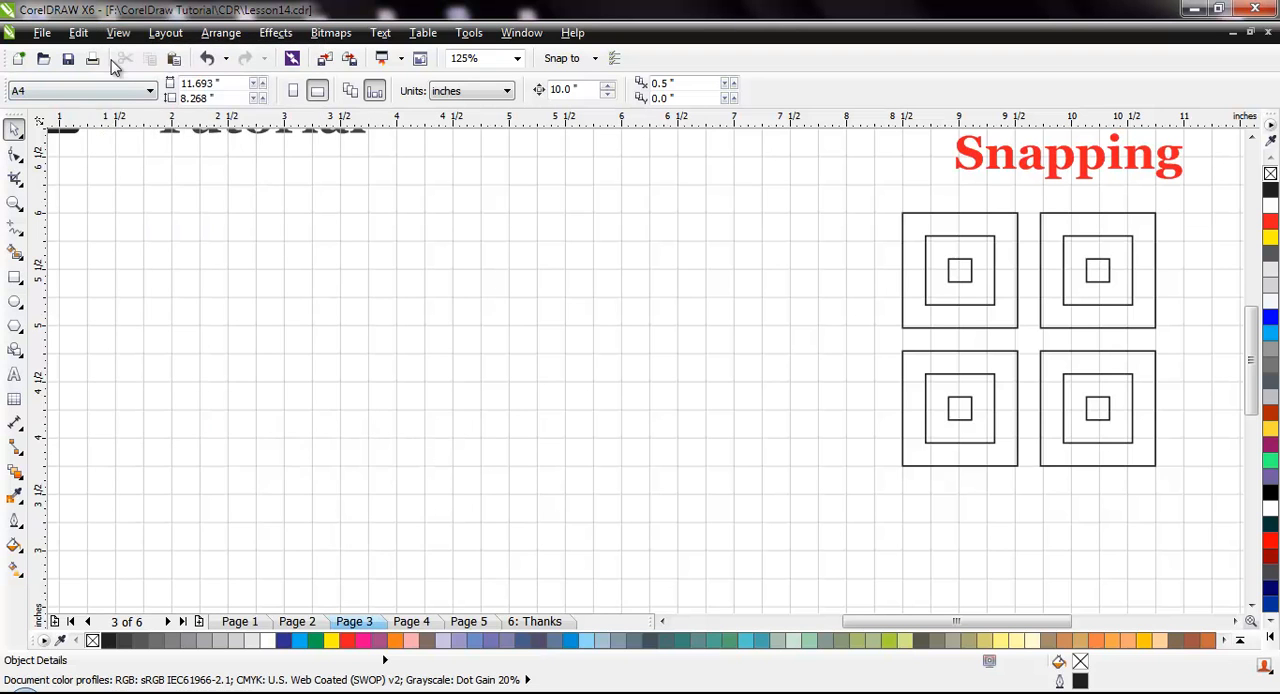
click(118, 32)
mouse_move(174, 354)
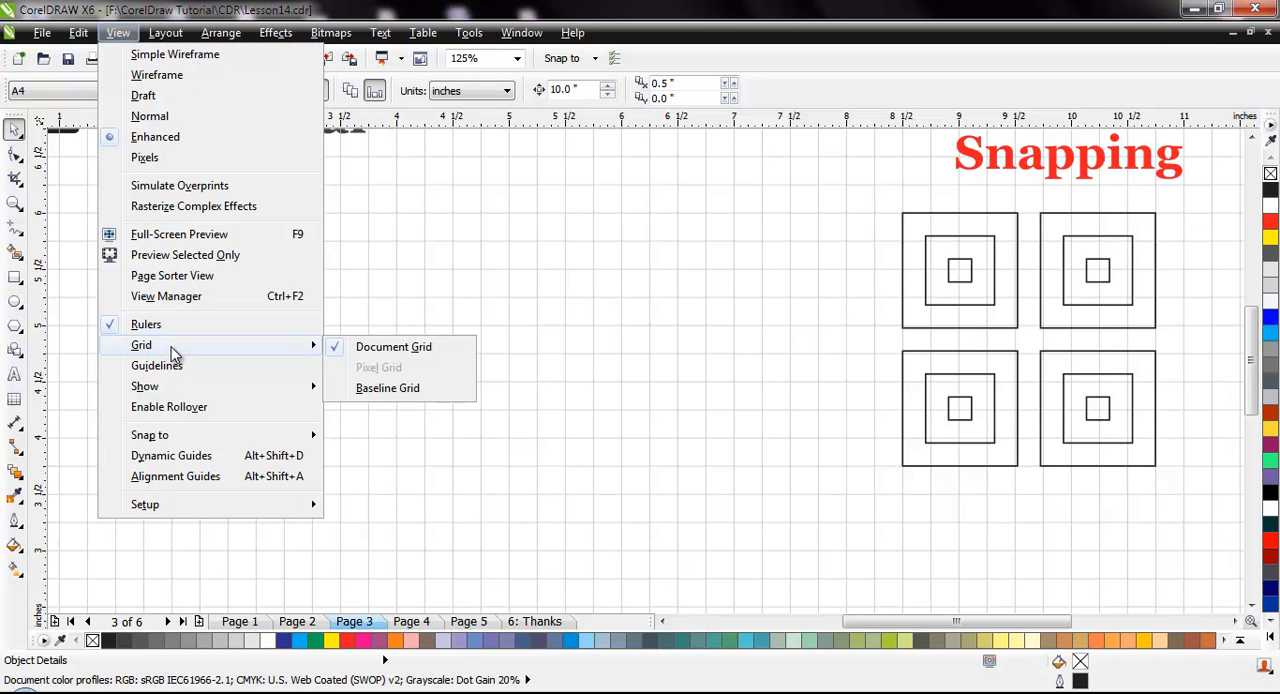
click(392, 347)
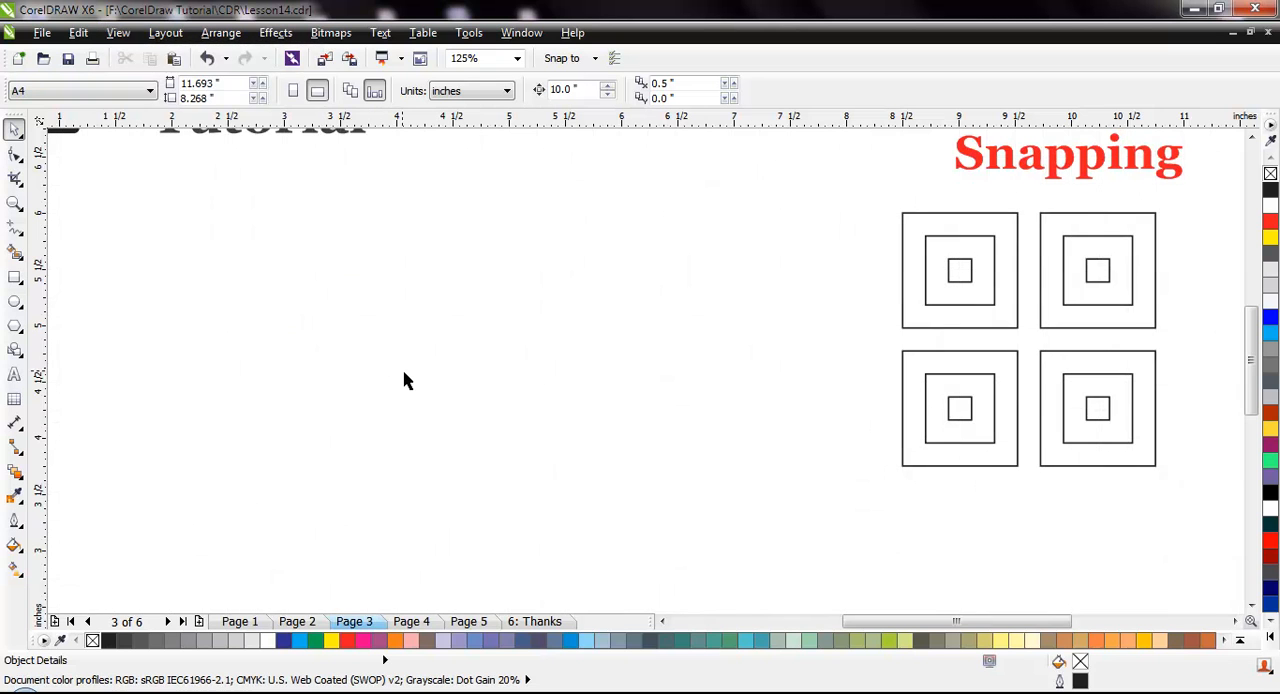
Open Page 2 and draw a rectangle about 2.1 by 1.28 inches in the empty area beside the page
click(297, 621)
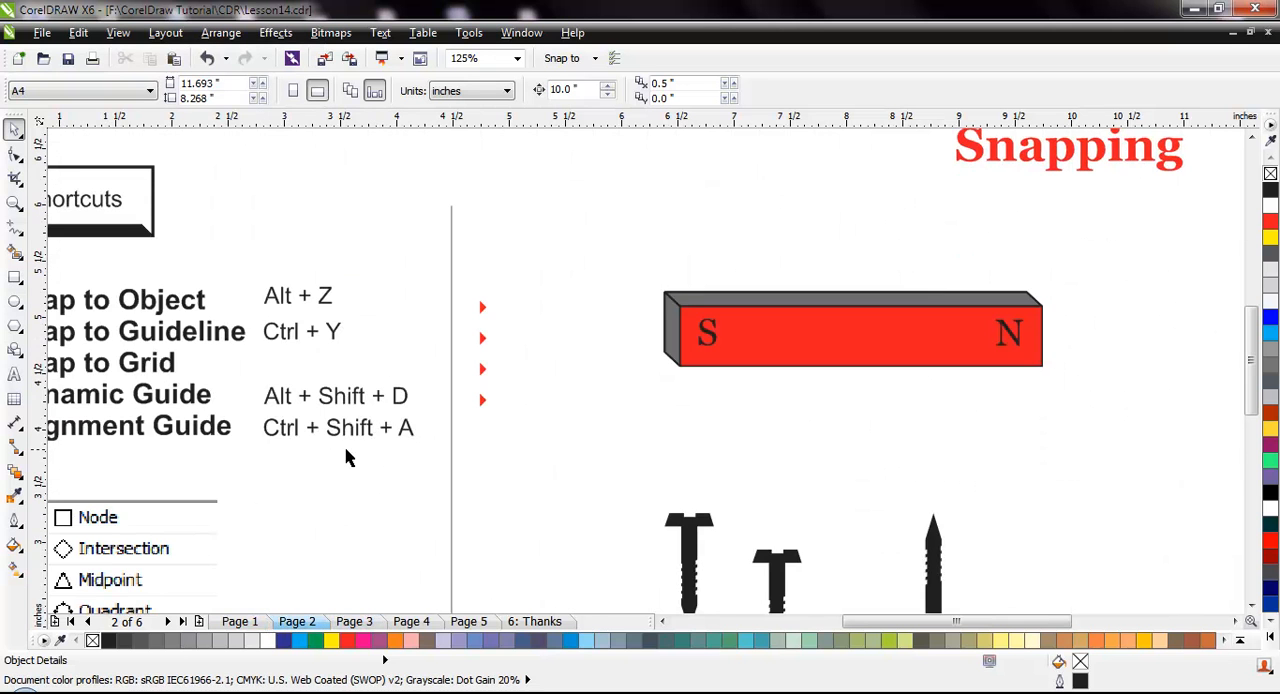
scroll(350, 457, down, 2)
scroll(202, 455, up, 2)
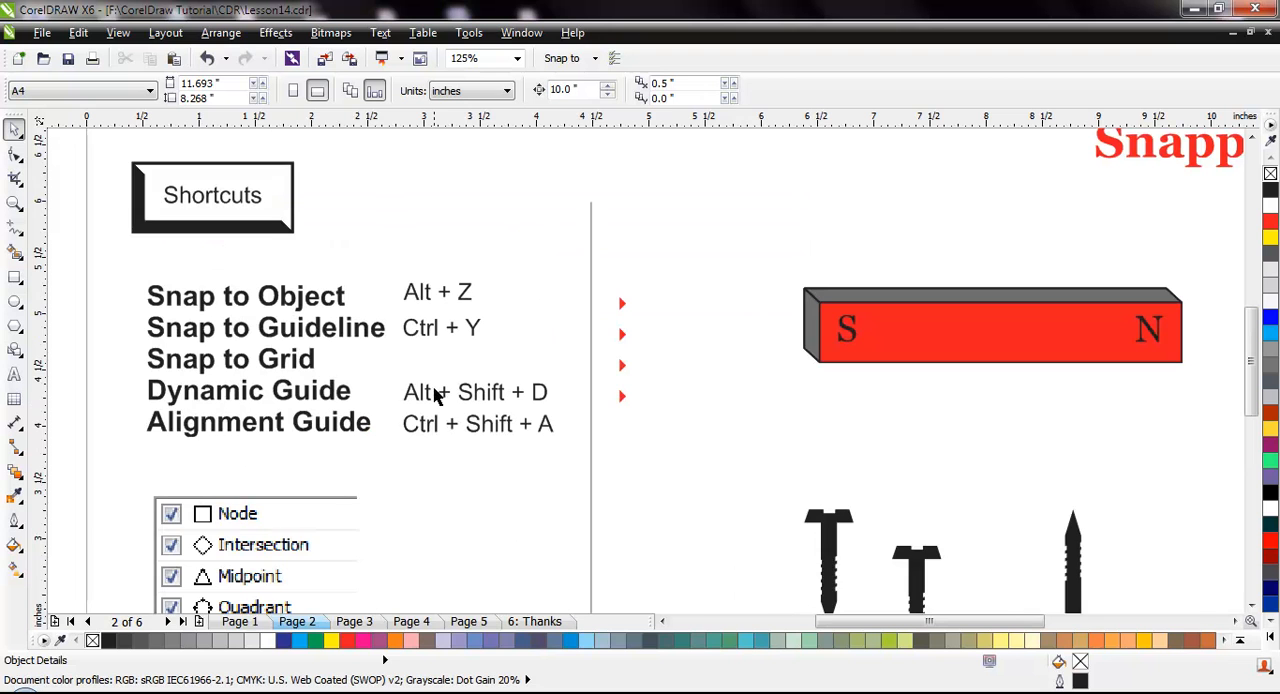
scroll(350, 412, down, 2)
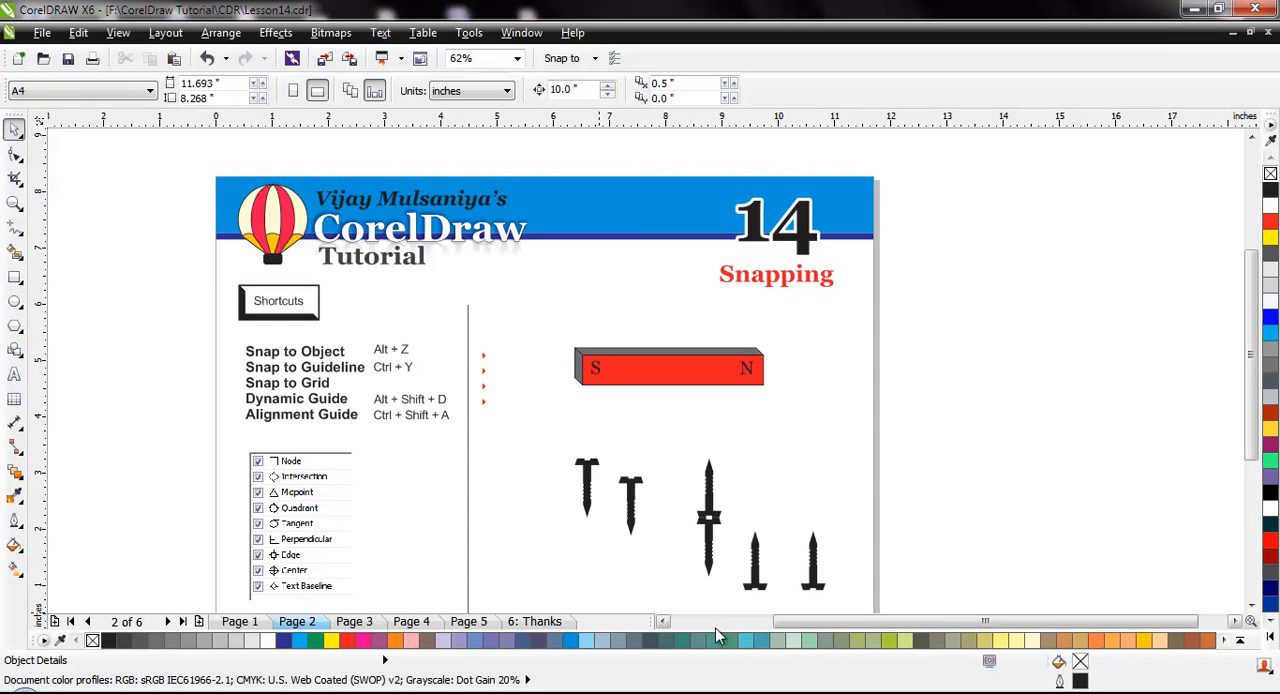
click(663, 622)
click(663, 622)
click(663, 622)
click(663, 622)
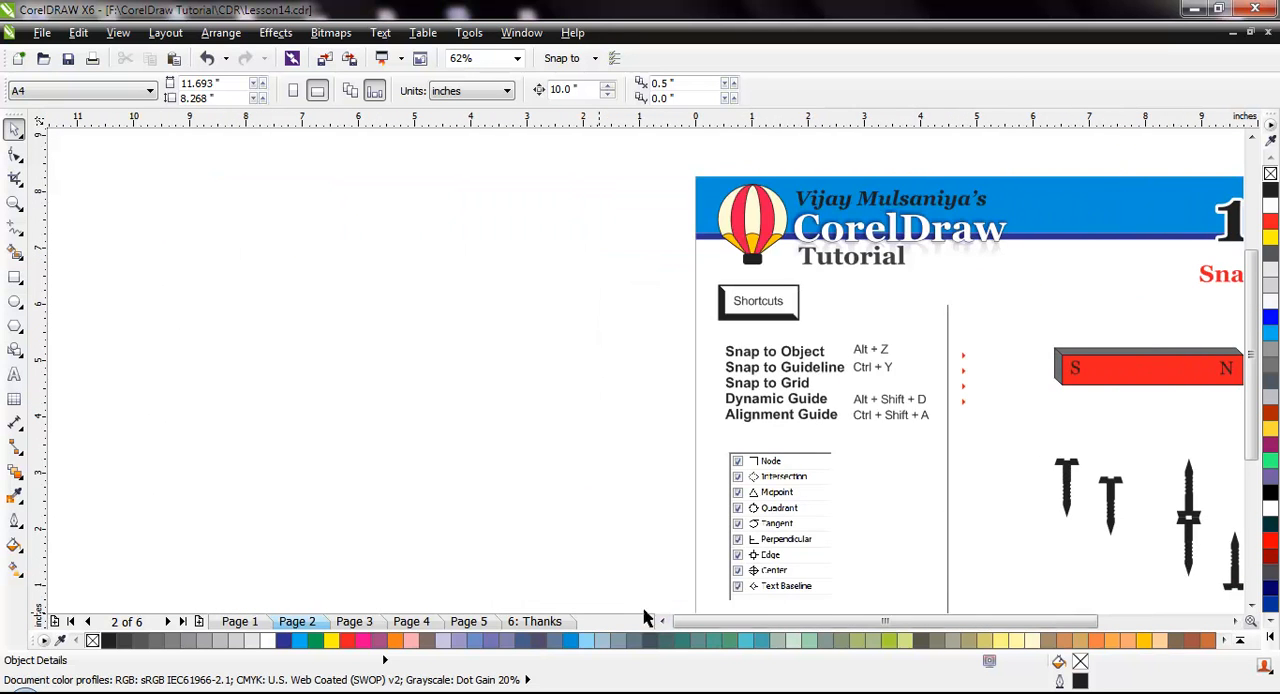
click(15, 277)
drag(171, 331, 292, 407)
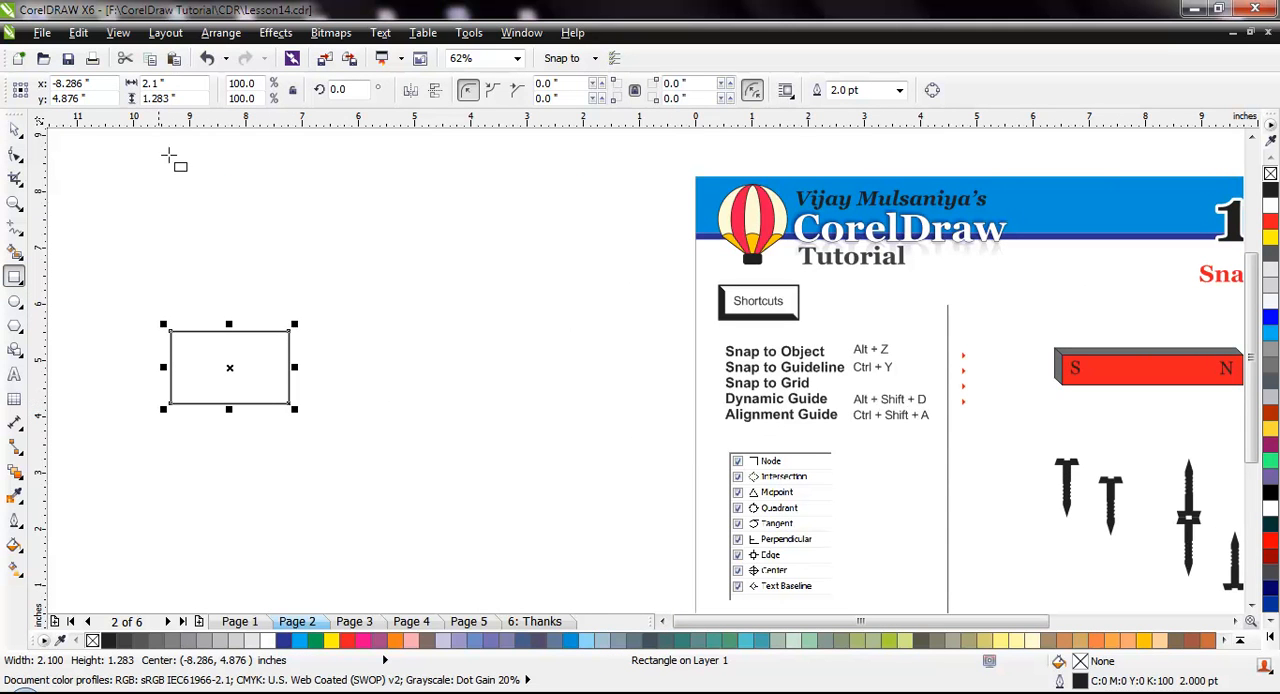
Turn on Dynamic Guides and draw four more rectangles around the first one, lining up their edges and corners with the existing shapes
click(117, 33)
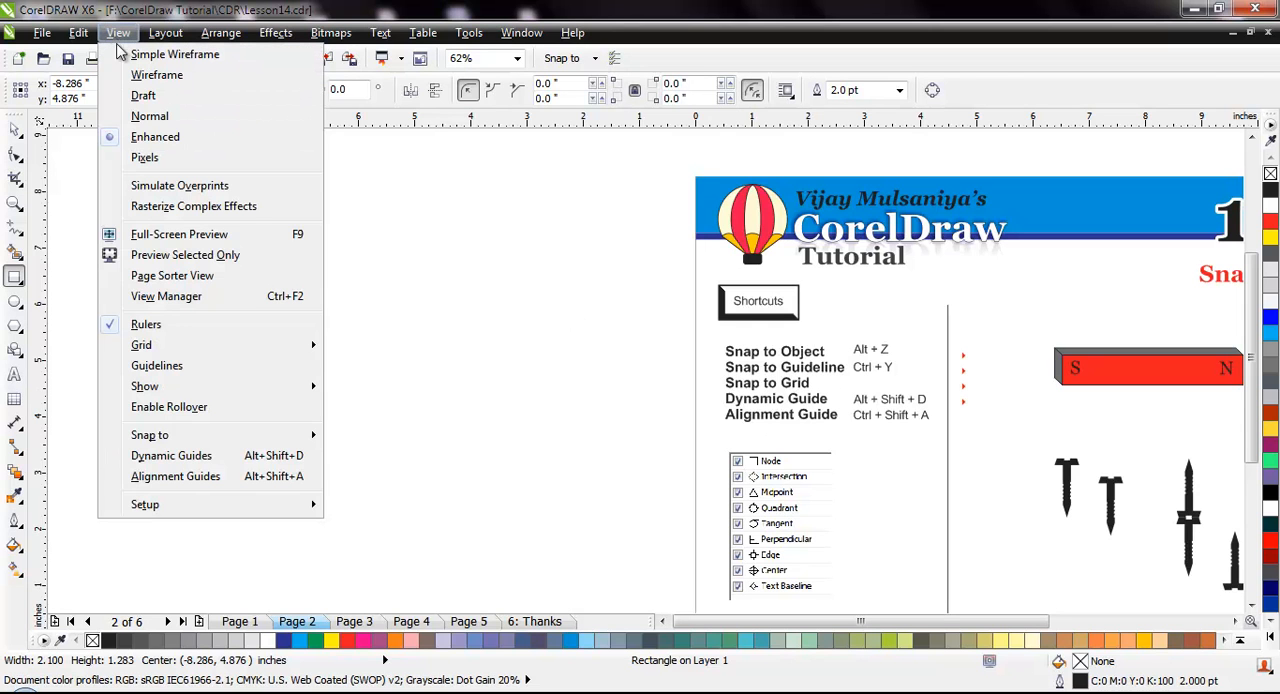
click(236, 462)
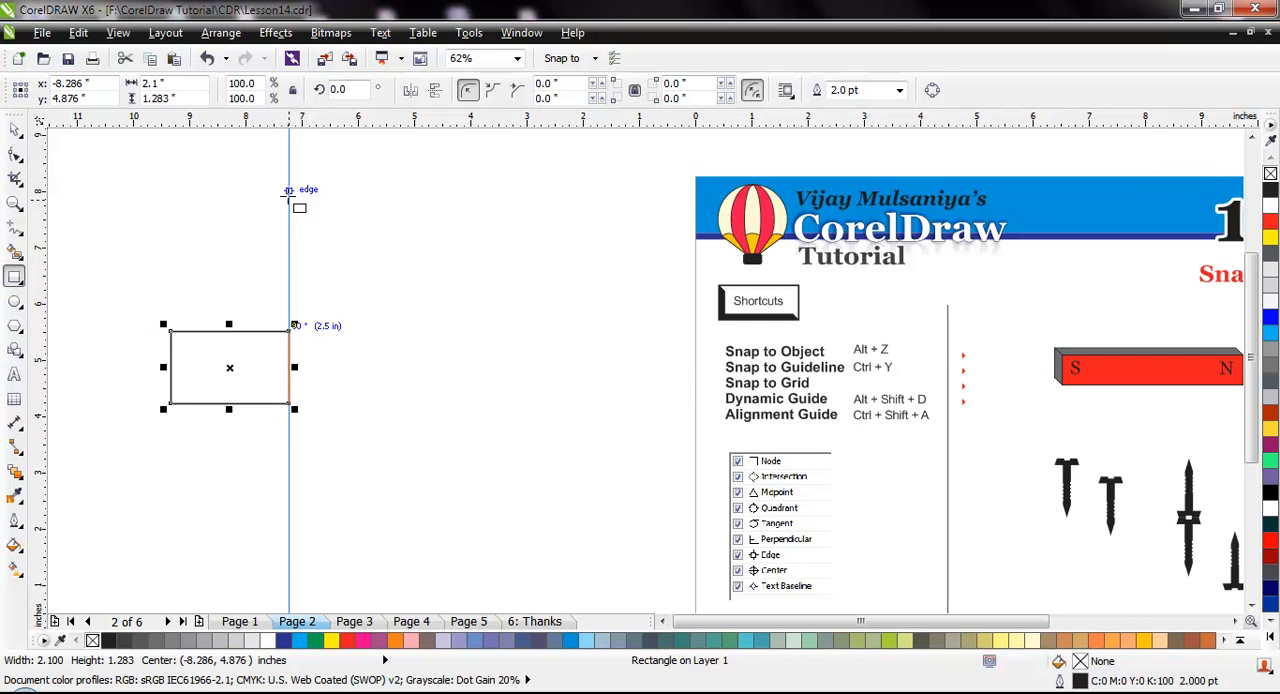
drag(289, 209, 376, 283)
drag(374, 347, 455, 441)
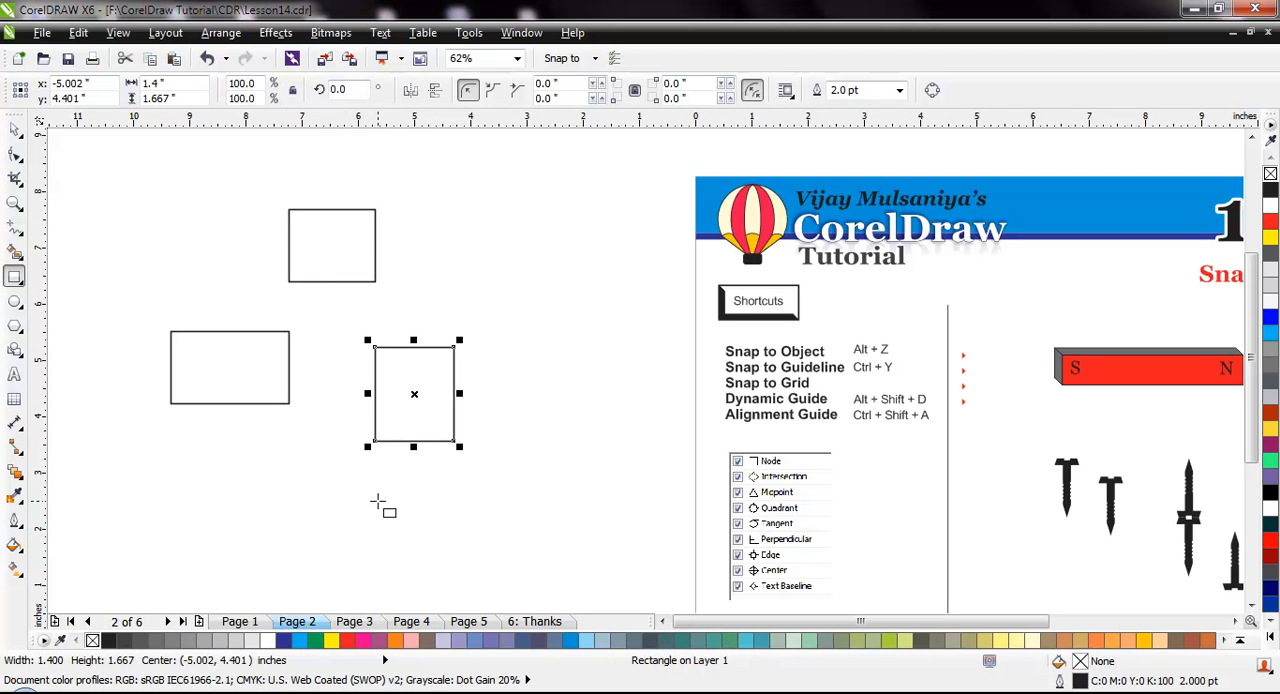
drag(295, 478, 376, 281)
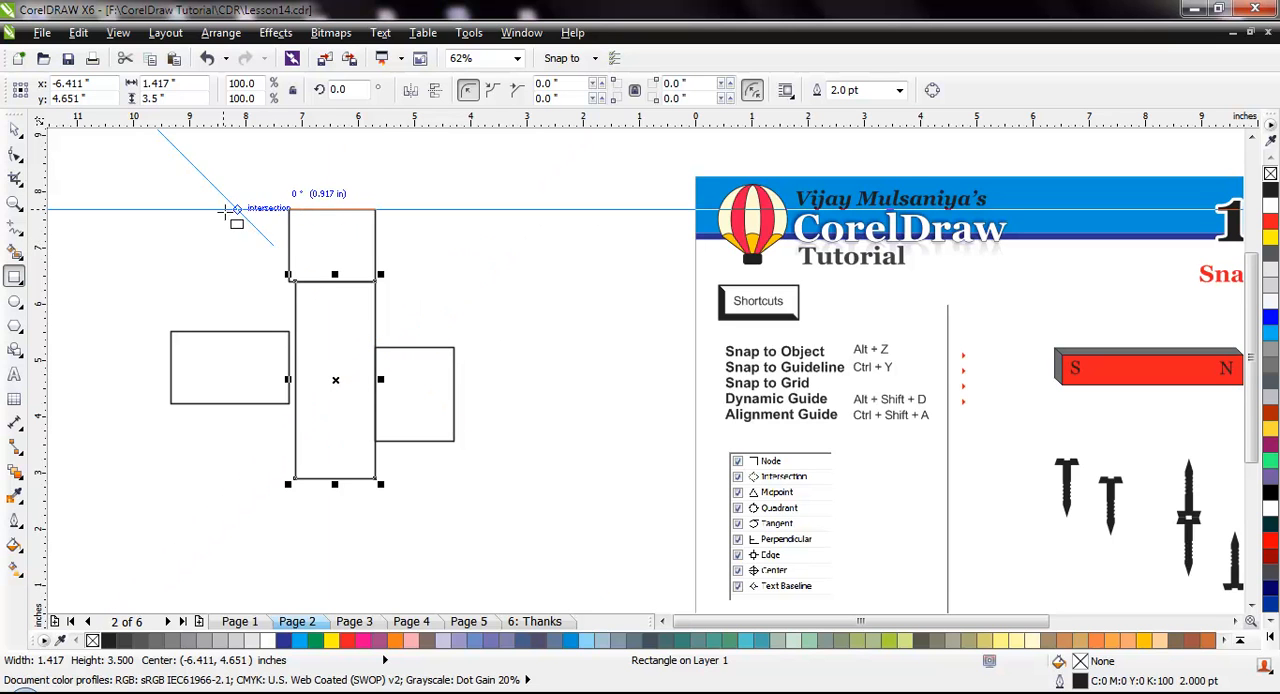
drag(195, 210, 283, 302)
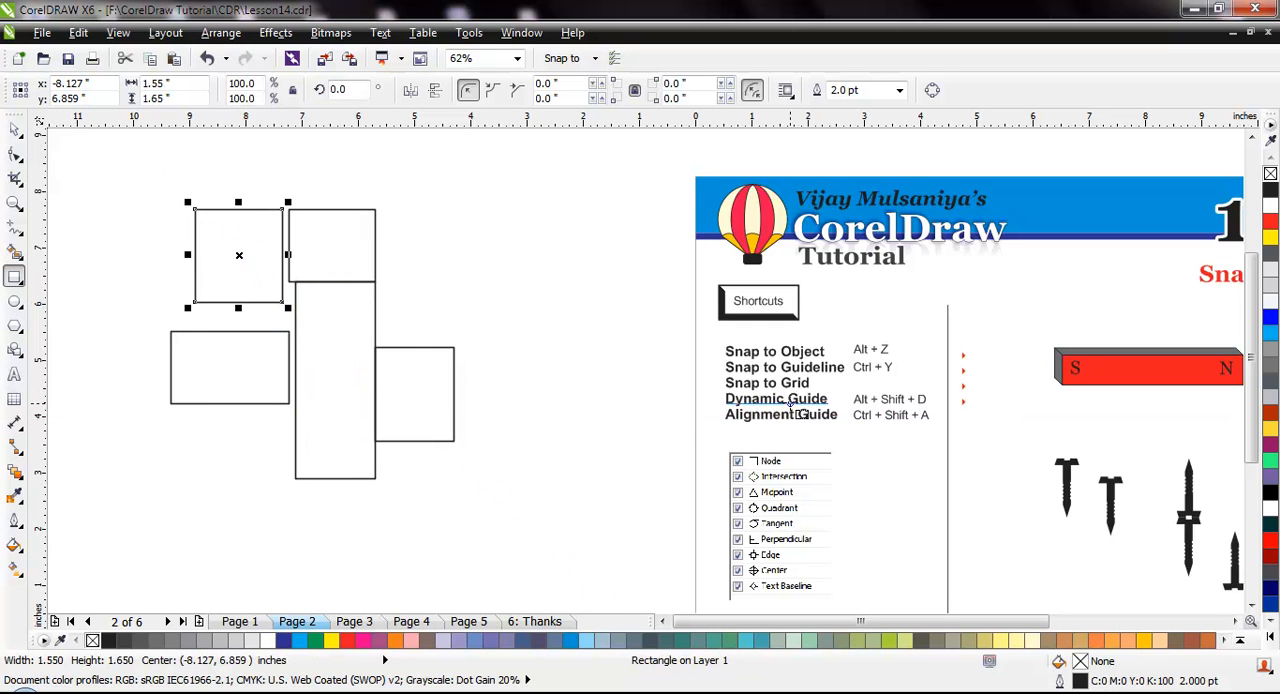
Delete the five rectangles beside the page and turn off Dynamic Guides
click(15, 130)
drag(67, 170, 621, 537)
key(Delete)
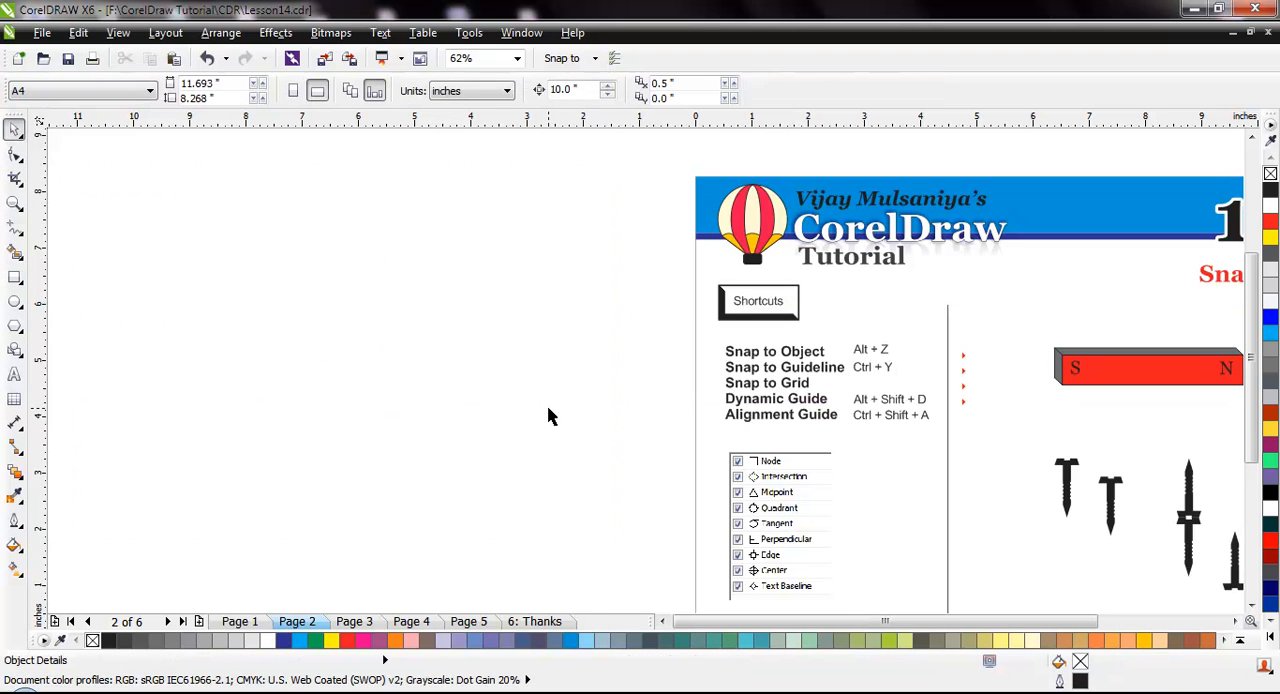
click(118, 33)
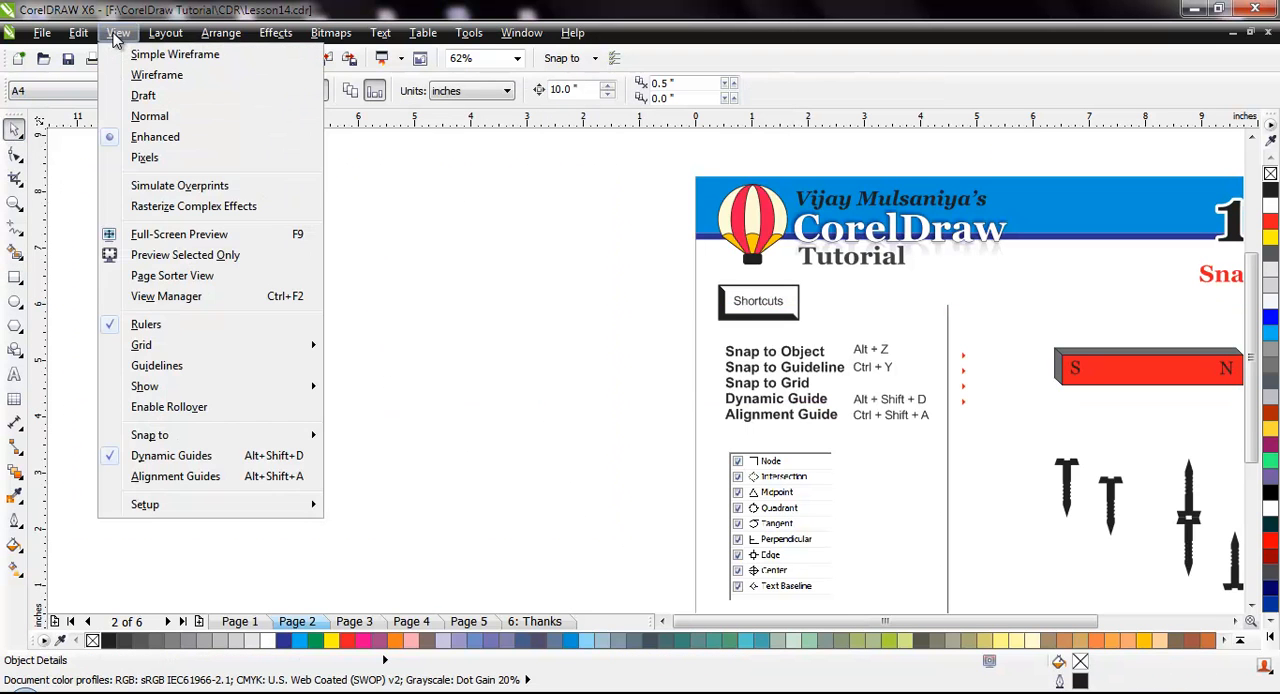
click(201, 458)
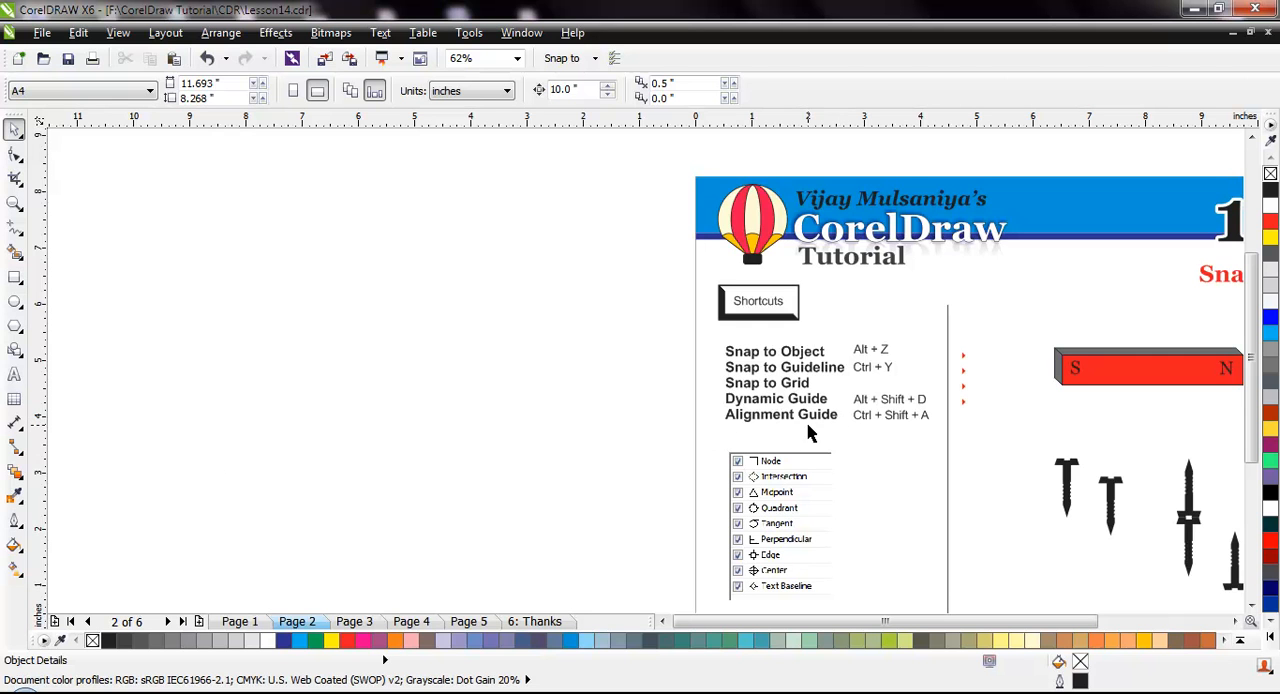
Turn on Alignment Guides and draw a rectangle about 2.85 by 2.23 inches beside the page, nudged slightly downward
click(118, 32)
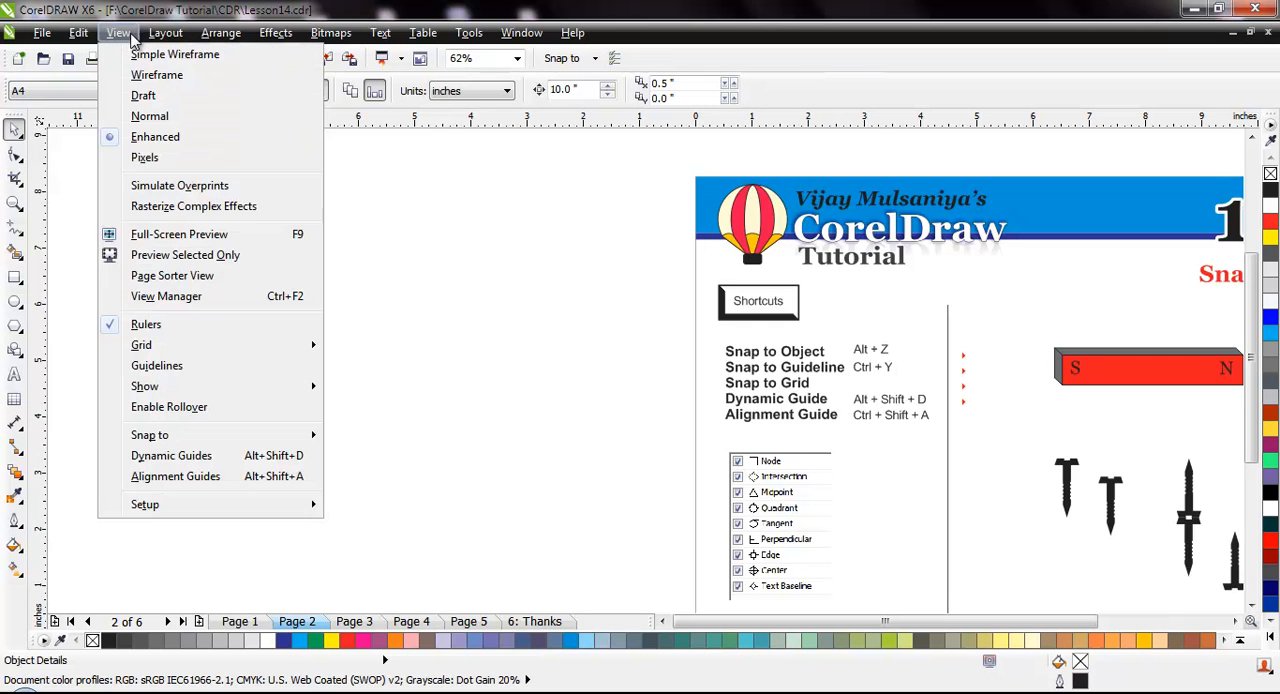
click(207, 476)
click(14, 277)
drag(150, 297, 309, 425)
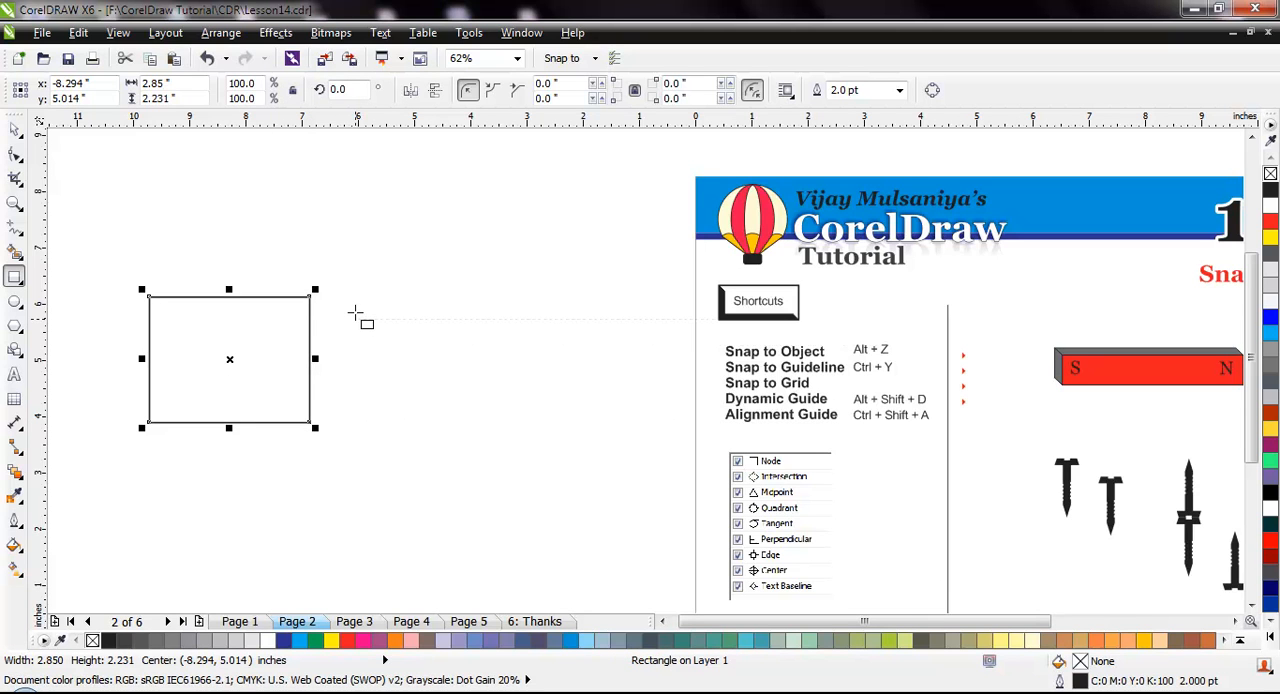
key(Down)
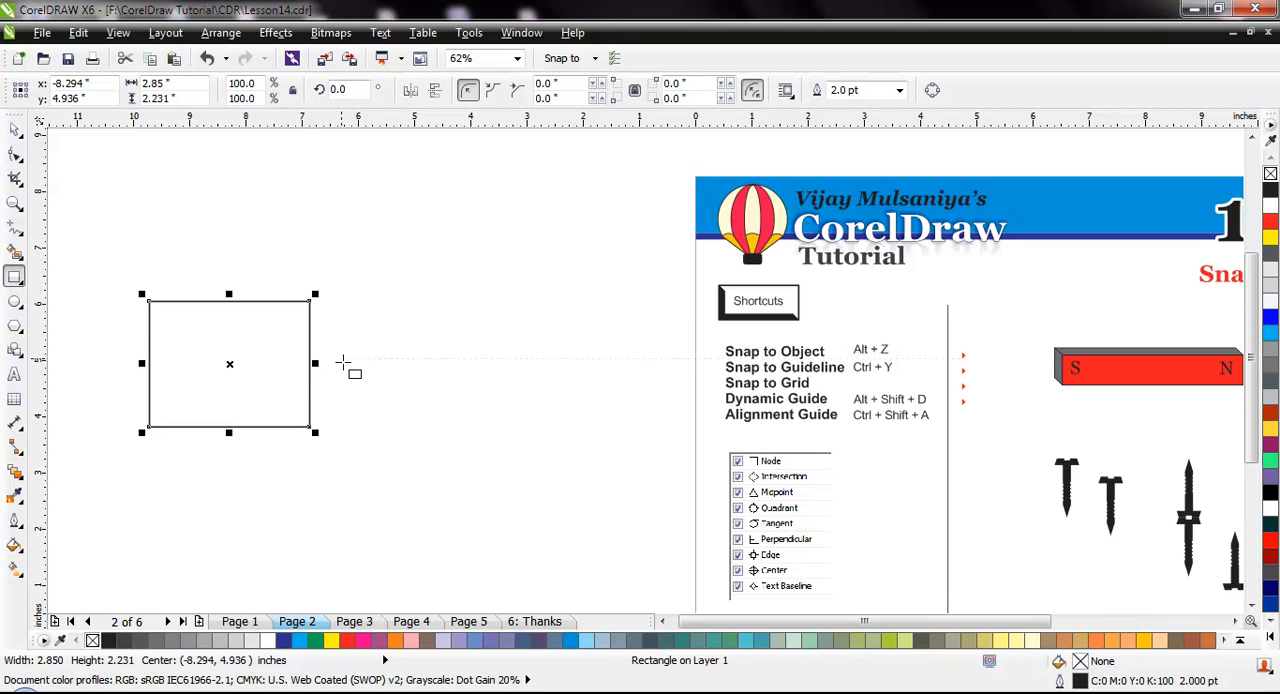
Draw a second rectangle about 1.63 by 1.21 inches next to the first and move it so their top edges align
click(362, 359)
drag(362, 359, 455, 432)
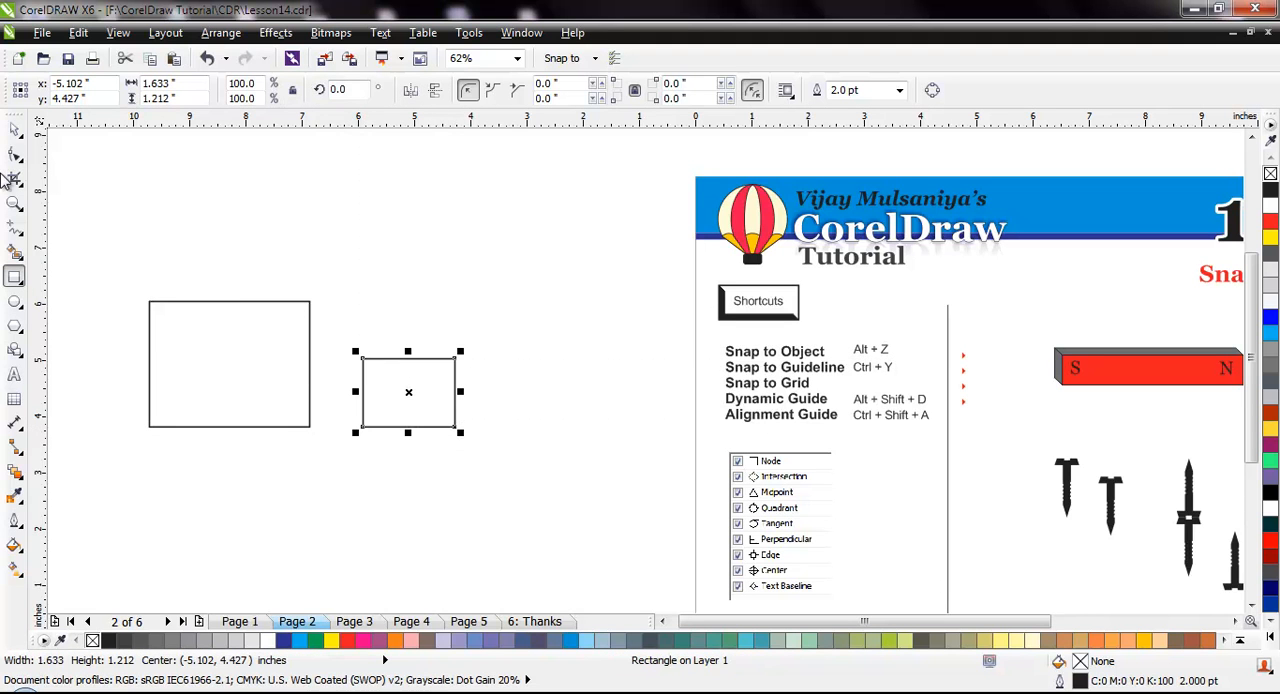
click(14, 129)
drag(423, 359, 410, 300)
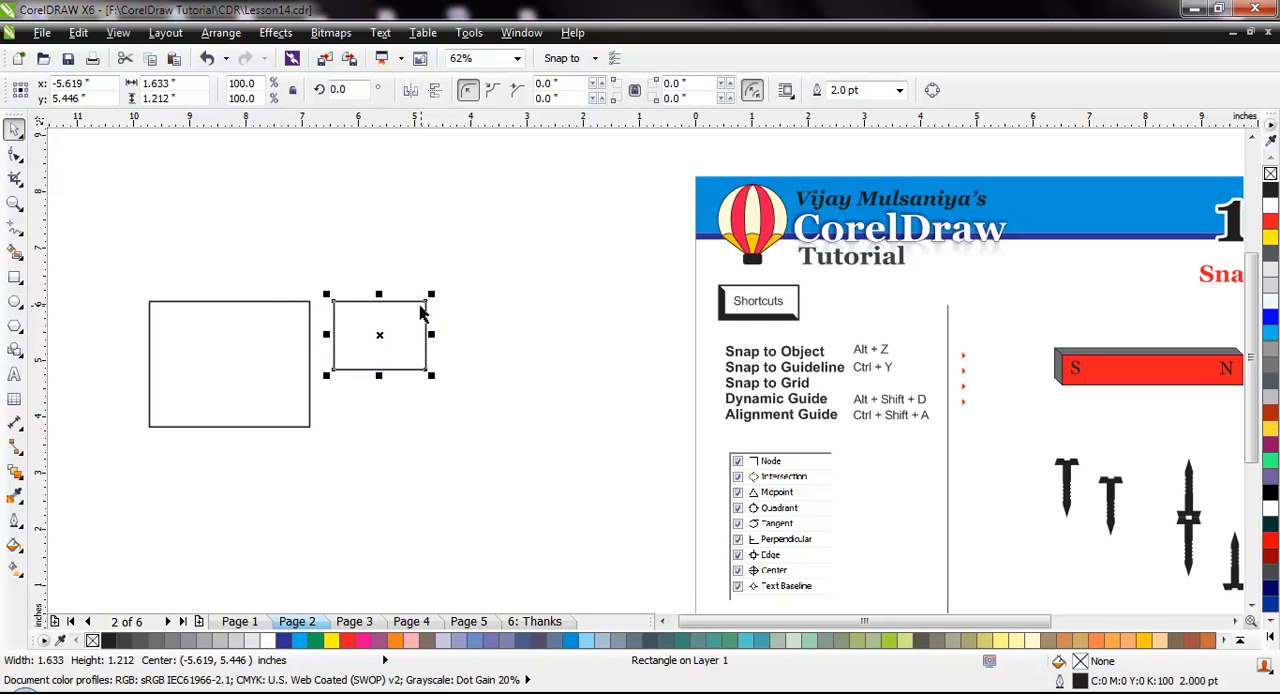
Draw four narrow upright rectangles of varying heights in a row after the second rectangle, using the alignment guides for their tops
click(14, 277)
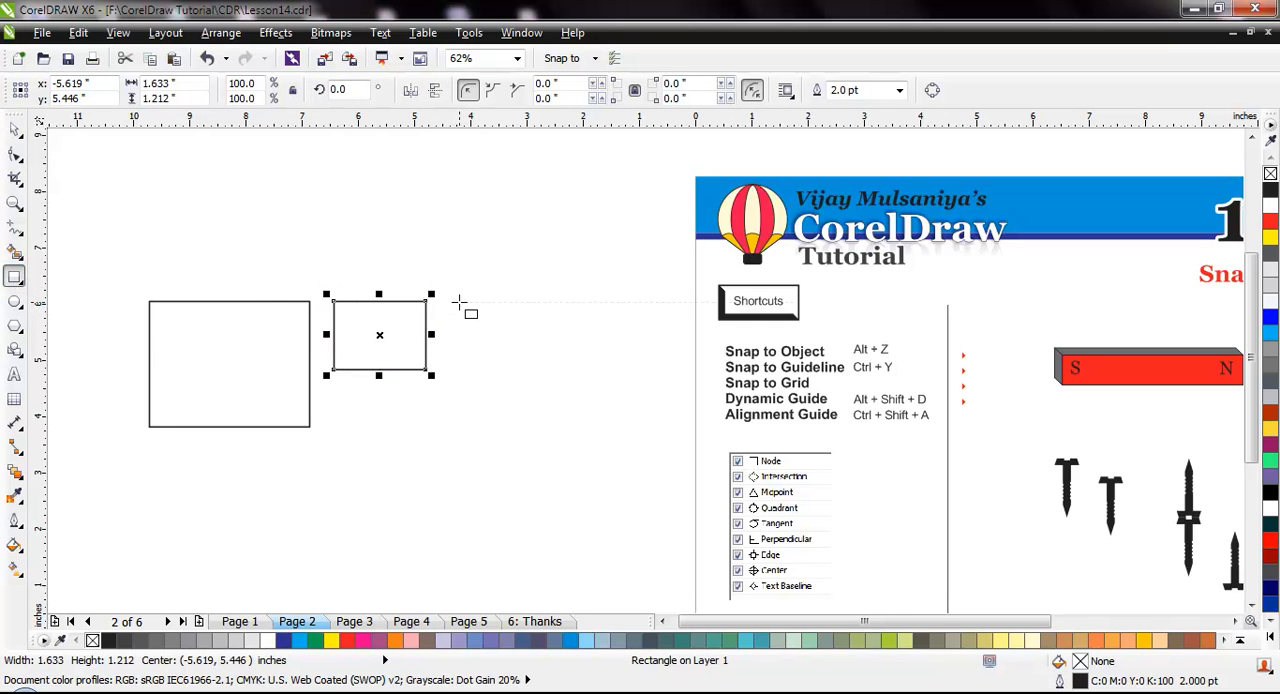
mouse_move(450, 299)
mouse_down()
mouse_move(476, 412)
mouse_move(481, 396)
mouse_up()
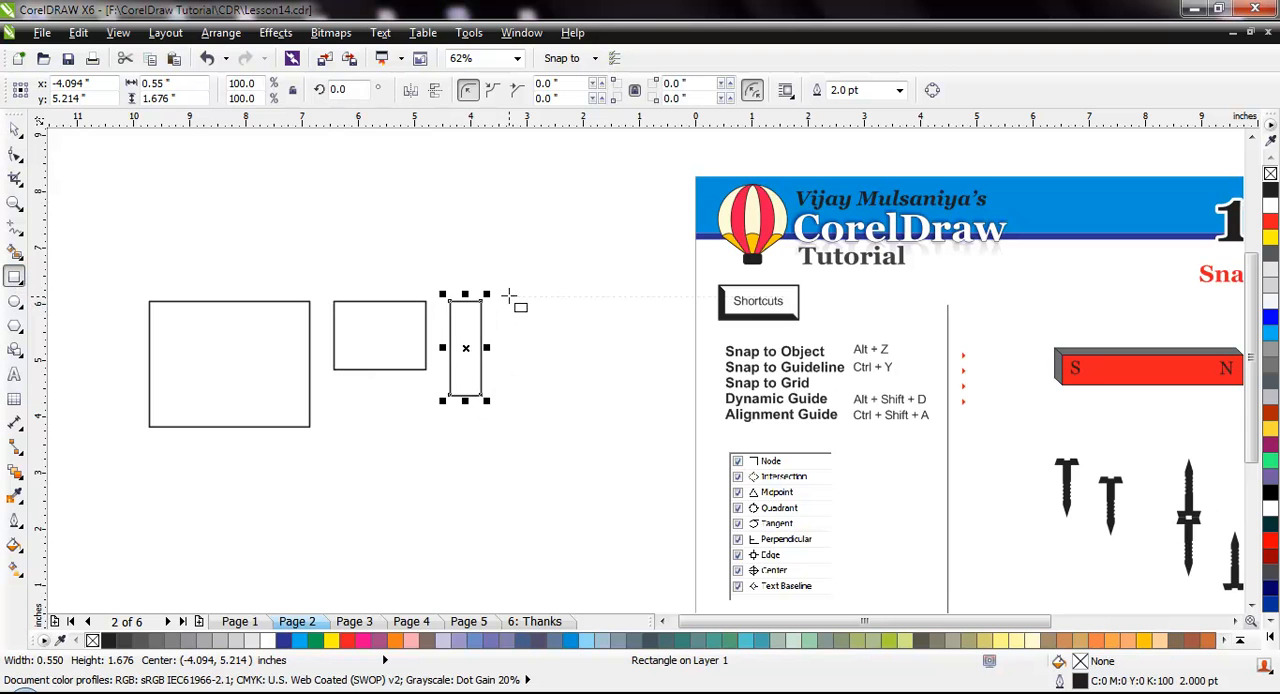
mouse_move(506, 296)
mouse_down()
mouse_move(543, 434)
mouse_move(522, 458)
mouse_up()
drag(553, 296, 577, 432)
drag(601, 292, 630, 493)
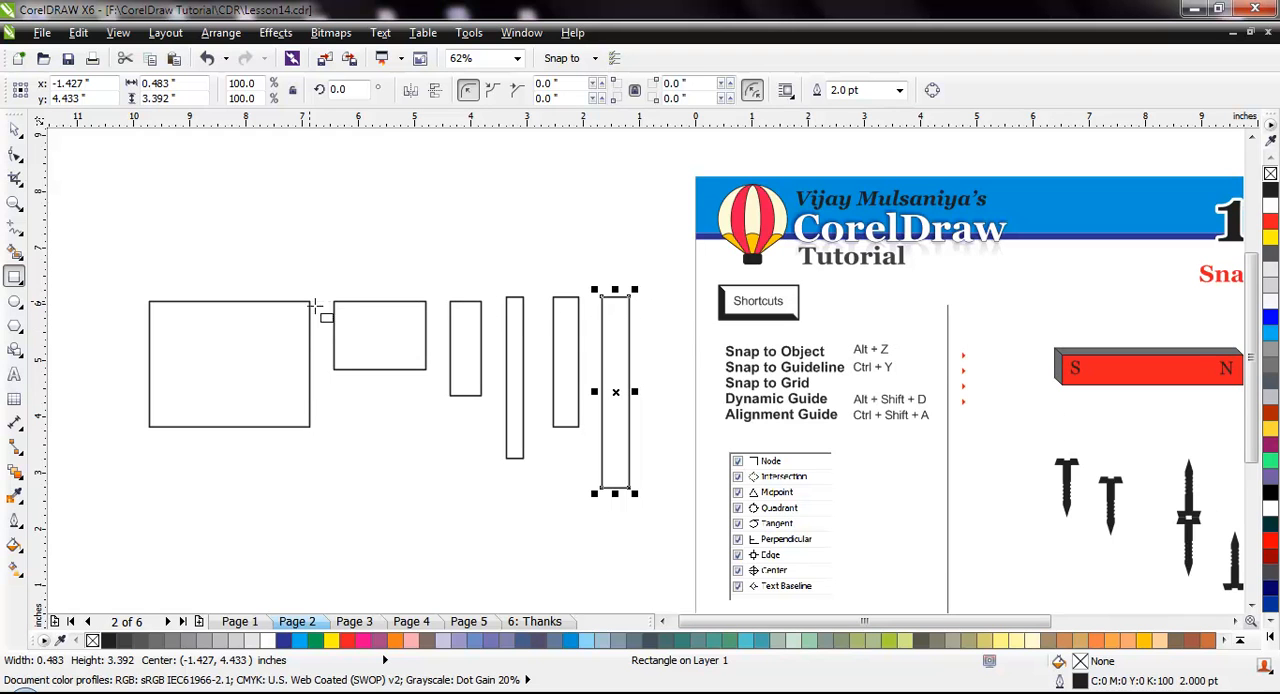
Select all six rectangles beside the page and delete them
click(14, 129)
drag(97, 243, 658, 555)
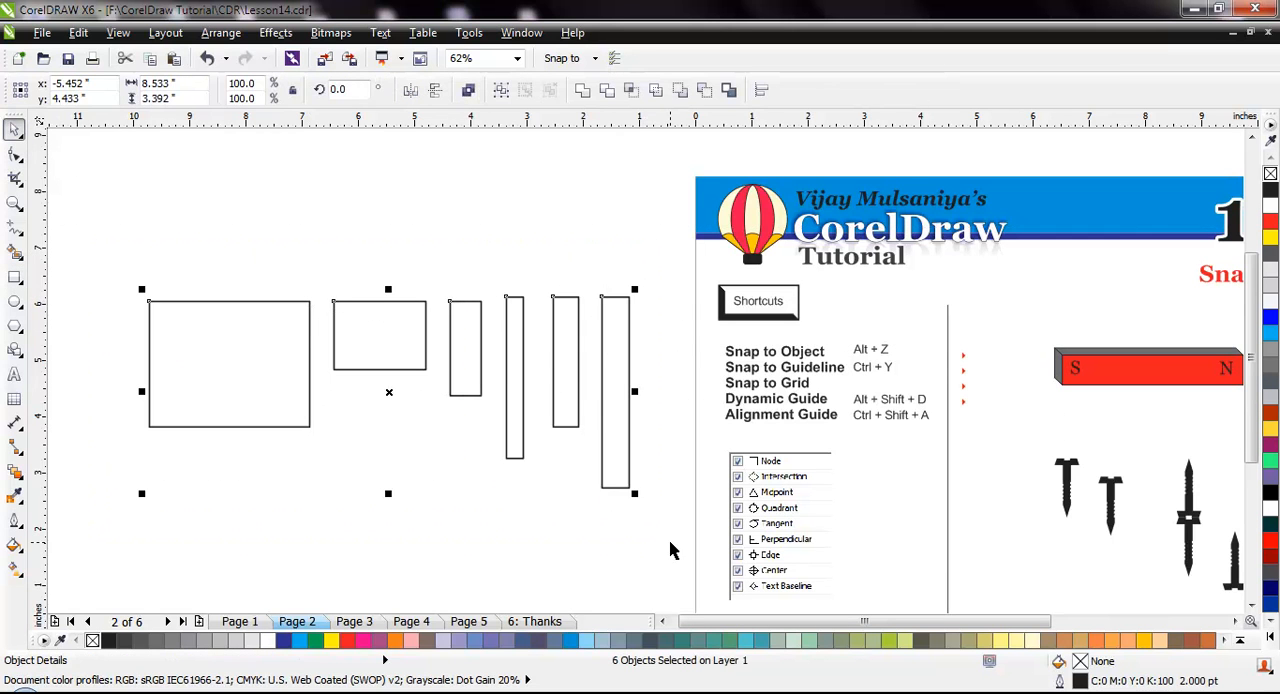
key(Delete)
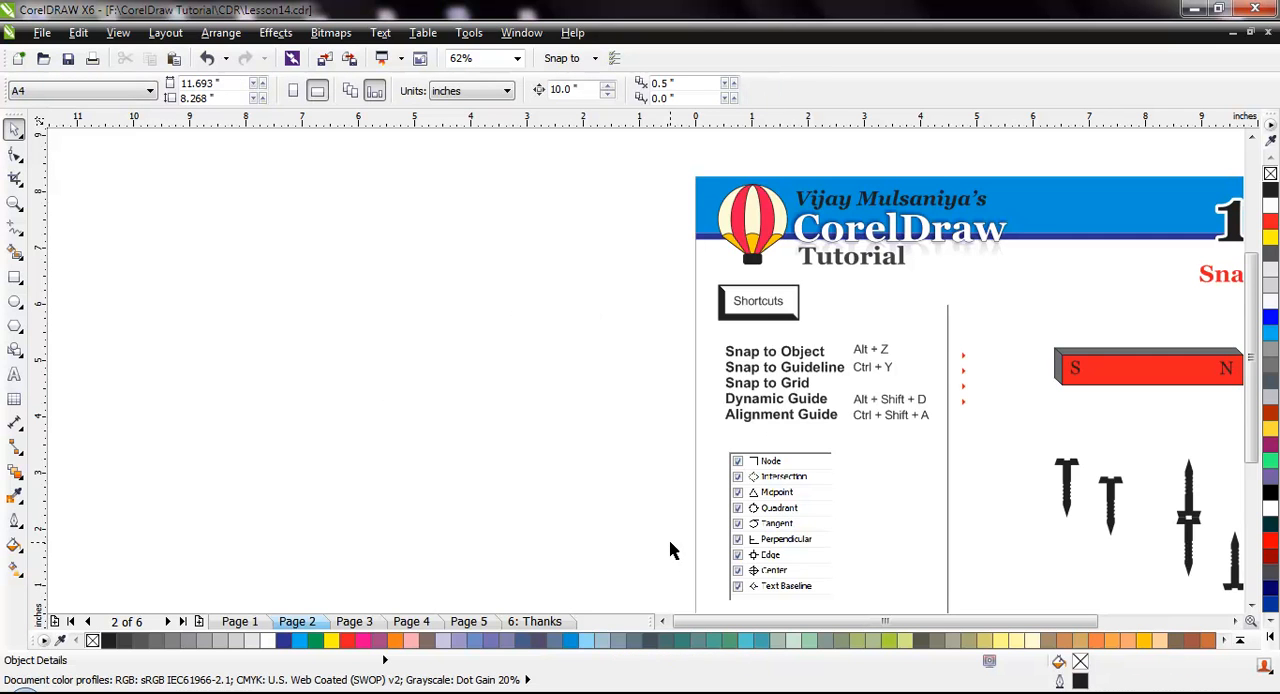
Go to Page 4 and examine the diamond drawing and the two lists of guideline positions beside it
click(410, 621)
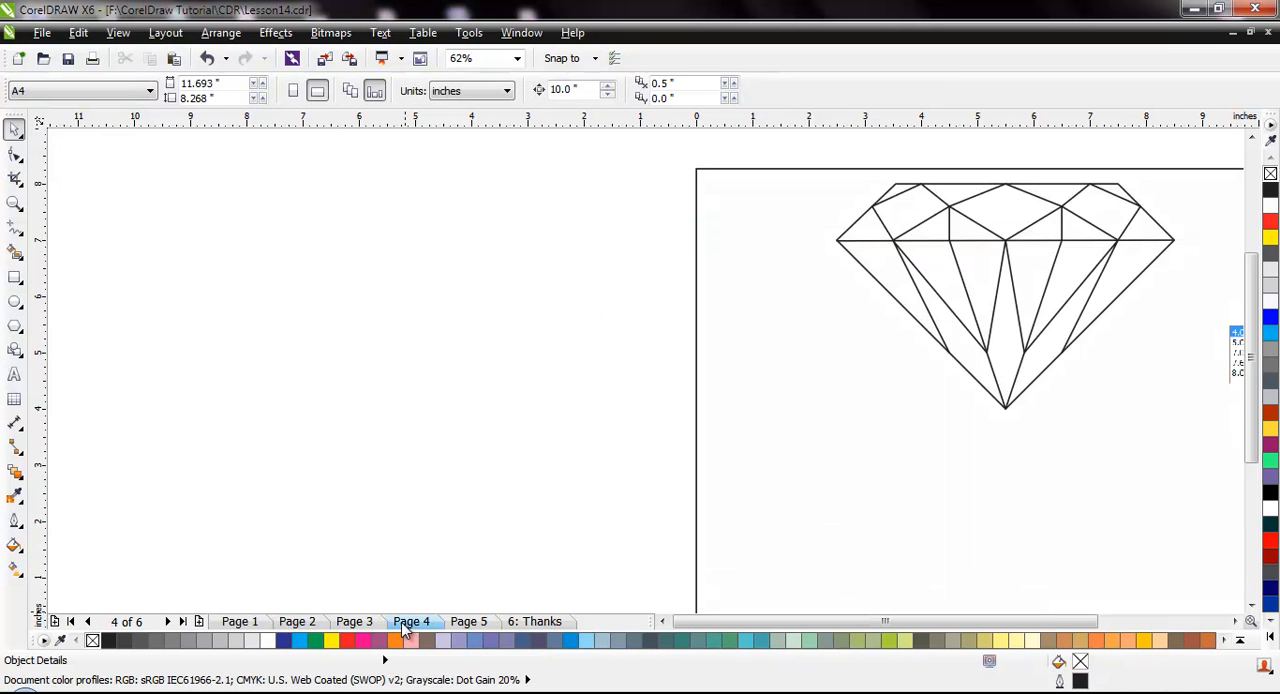
scroll(427, 548, down, 1)
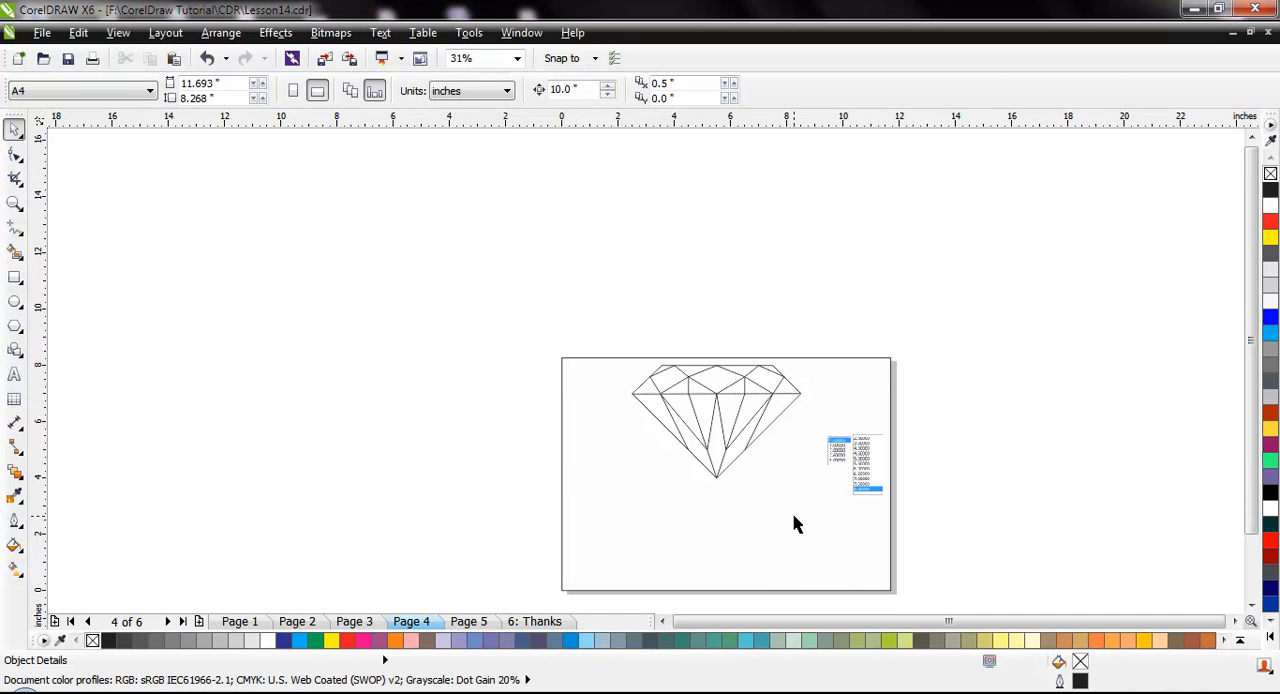
scroll(796, 524, up, 1)
scroll(981, 426, up, 1)
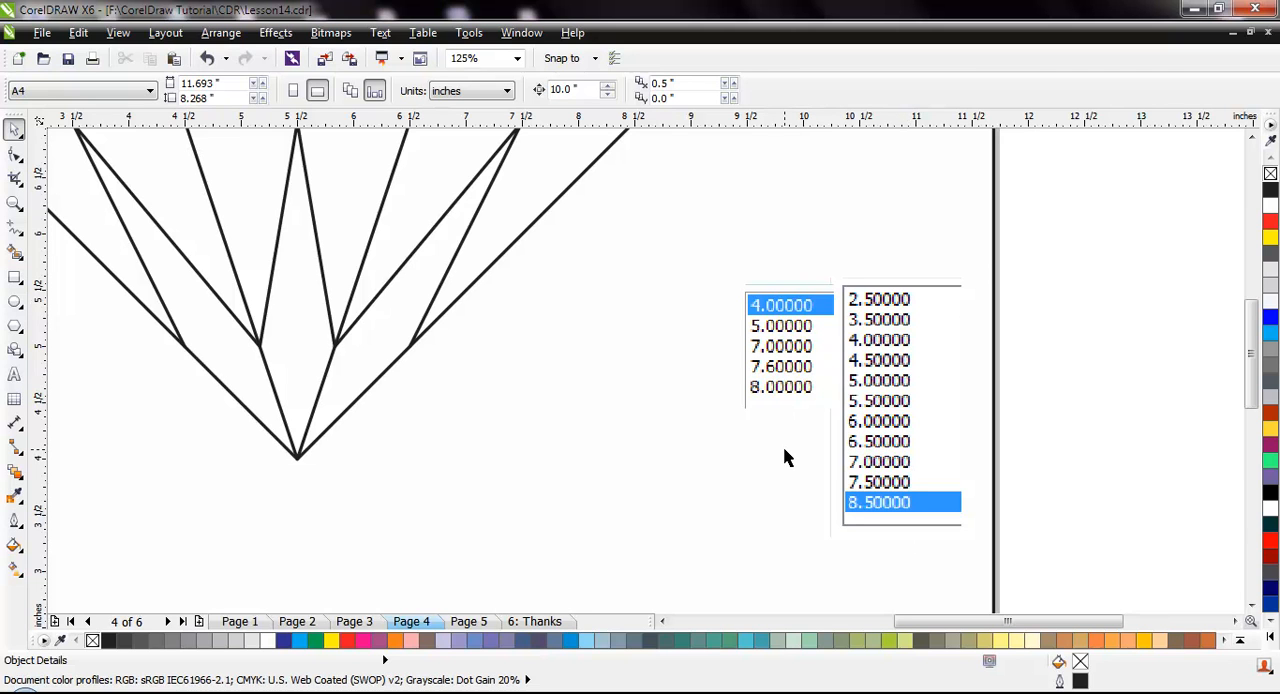
scroll(488, 410, down, 2)
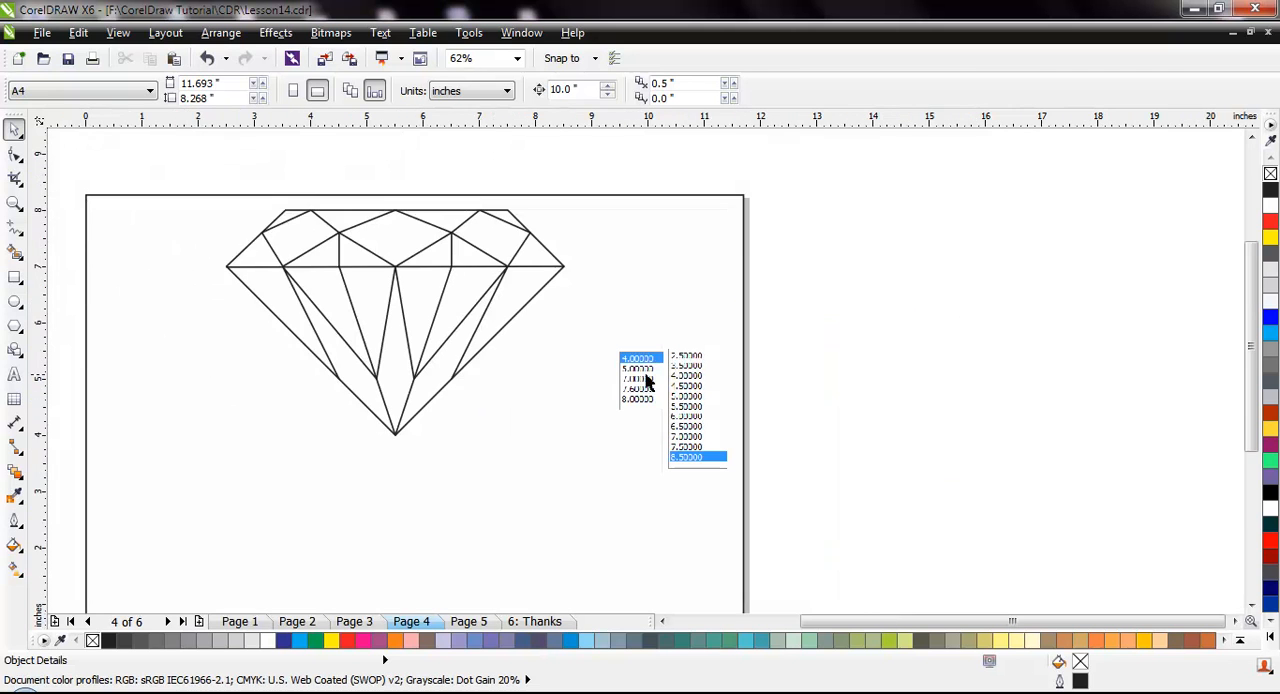
Open the guideline setup options and review the horizontal and vertical guideline positions
click(120, 33)
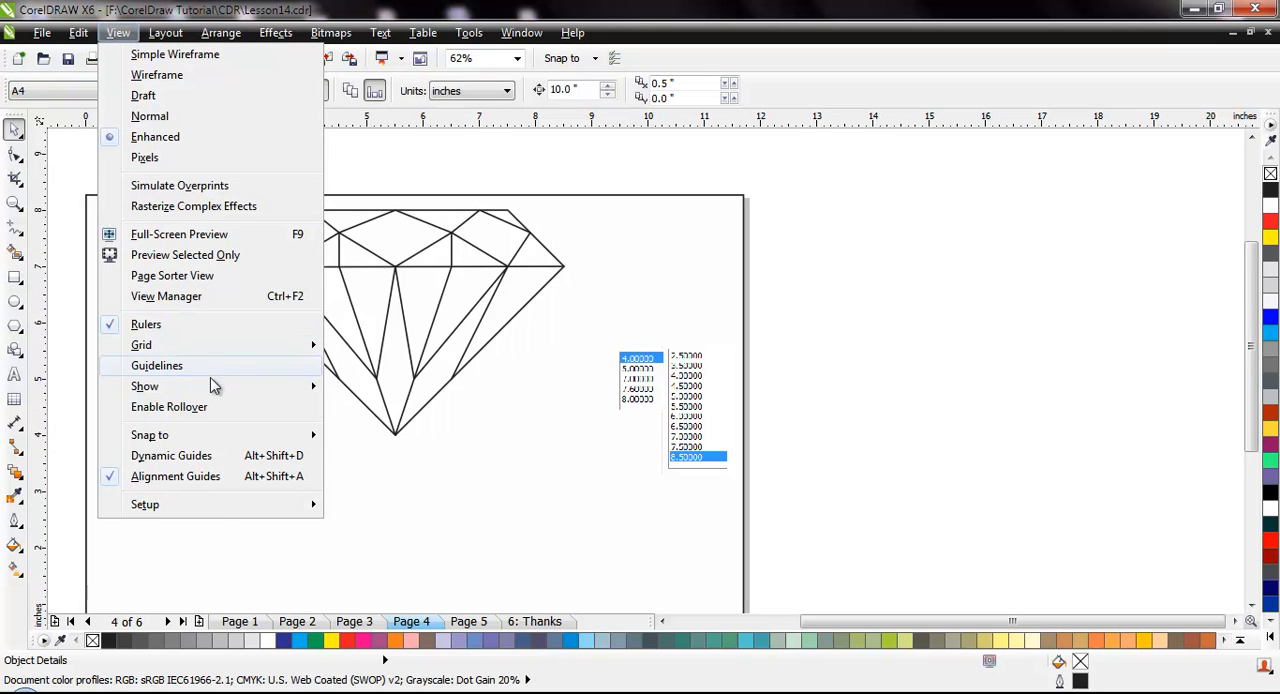
mouse_move(274, 508)
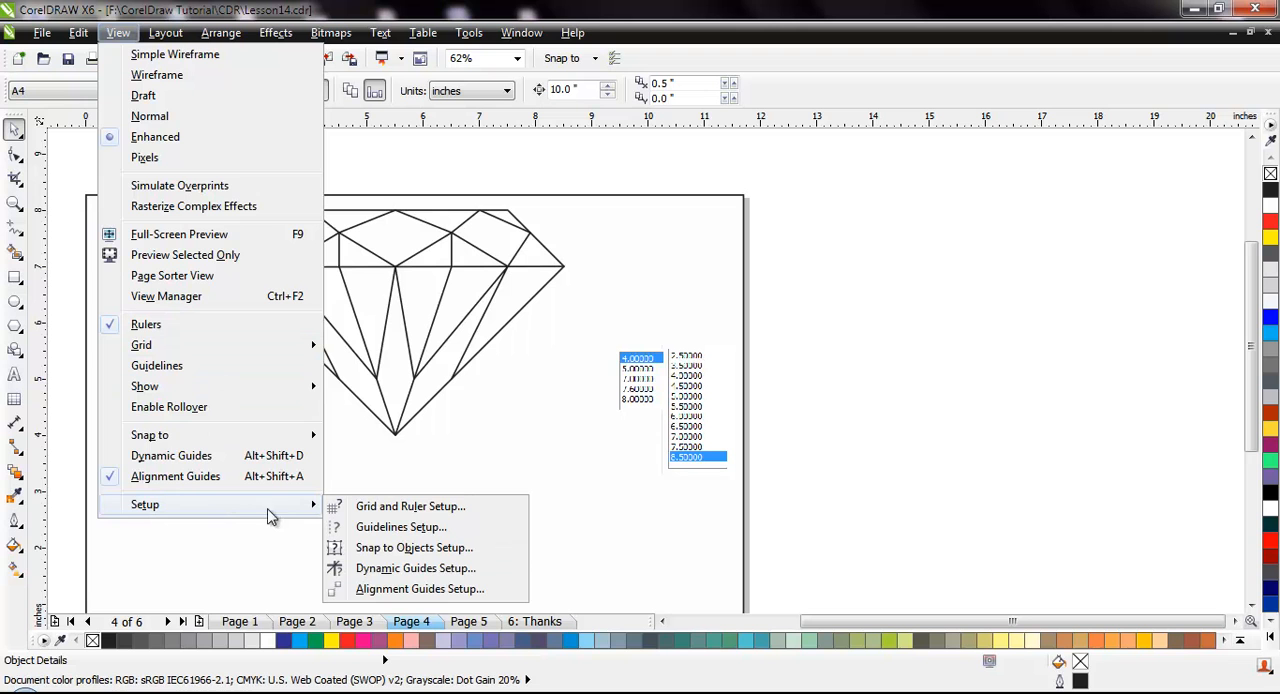
click(461, 530)
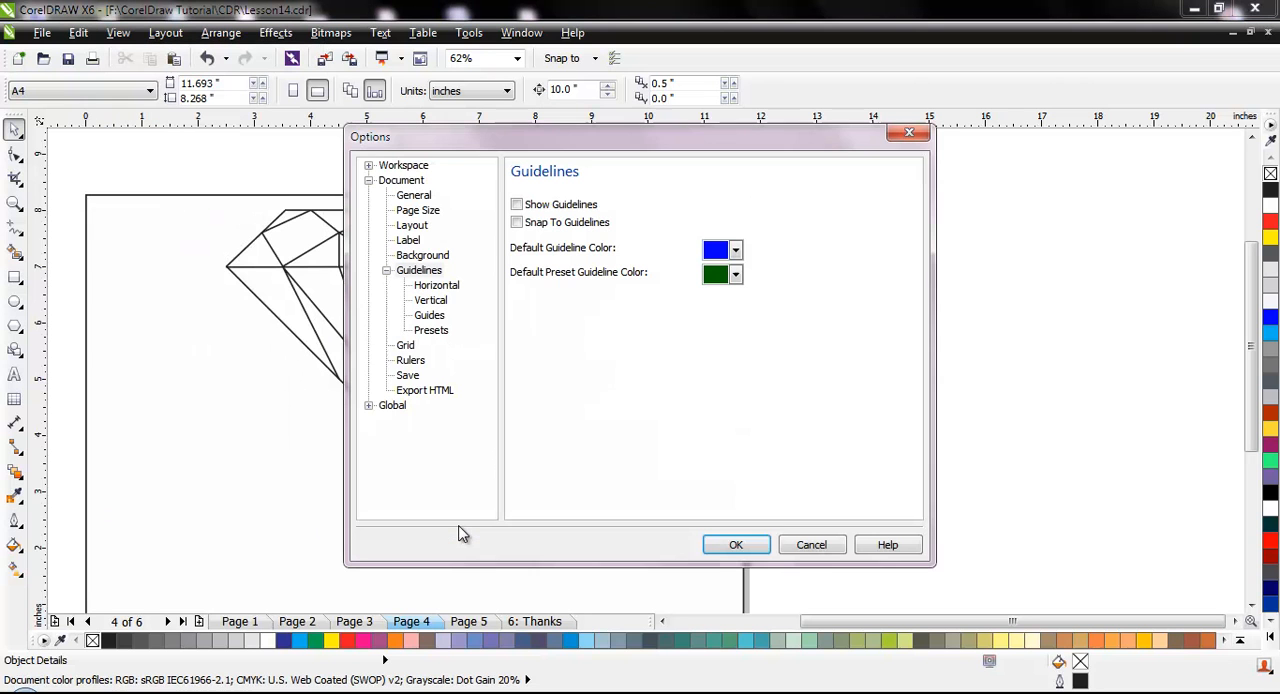
click(456, 289)
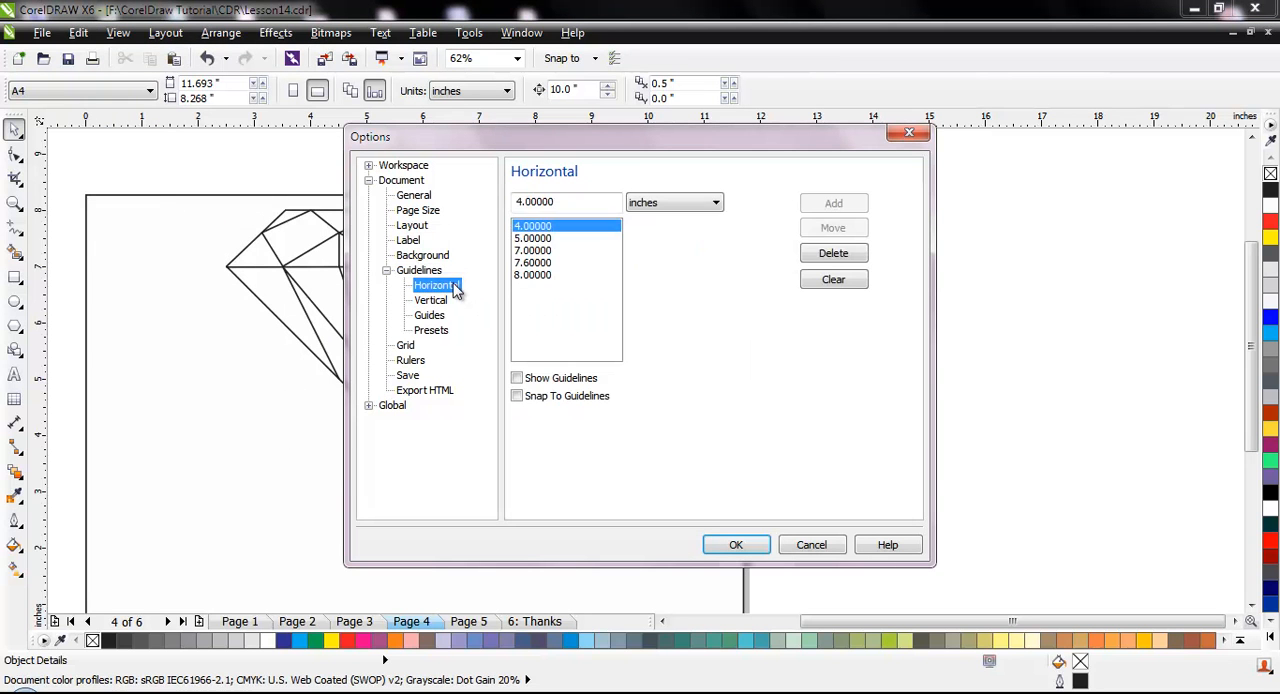
click(437, 306)
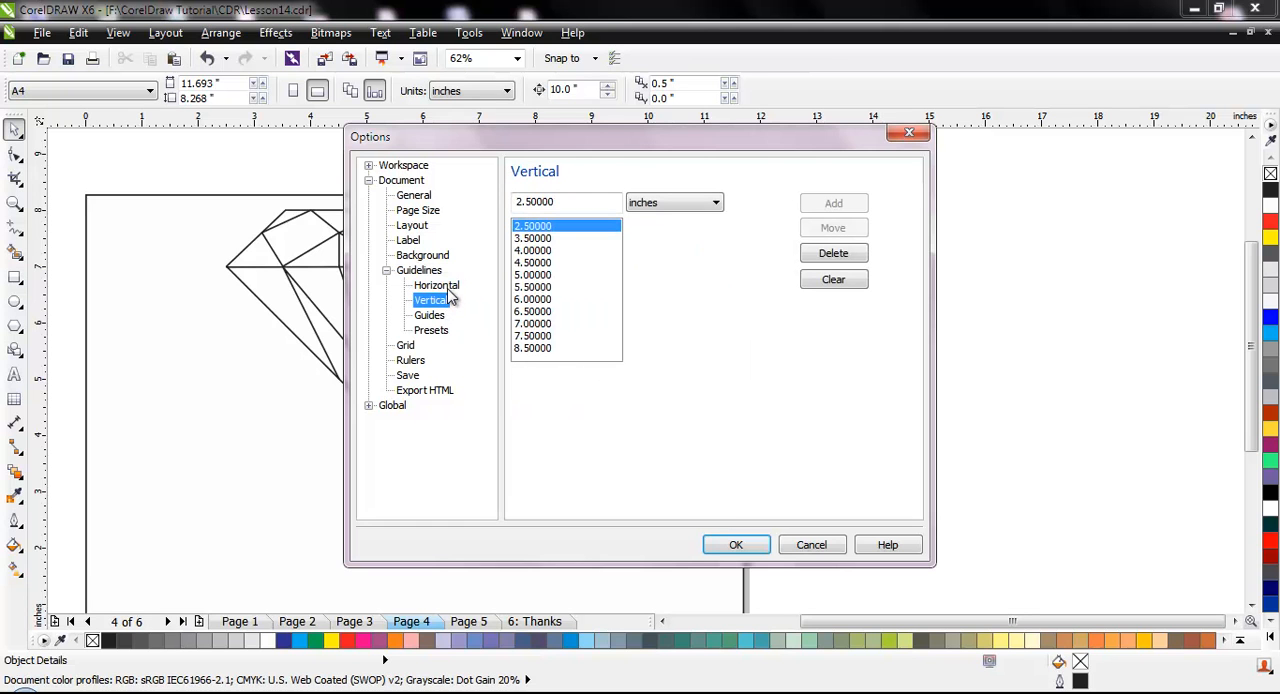
click(448, 287)
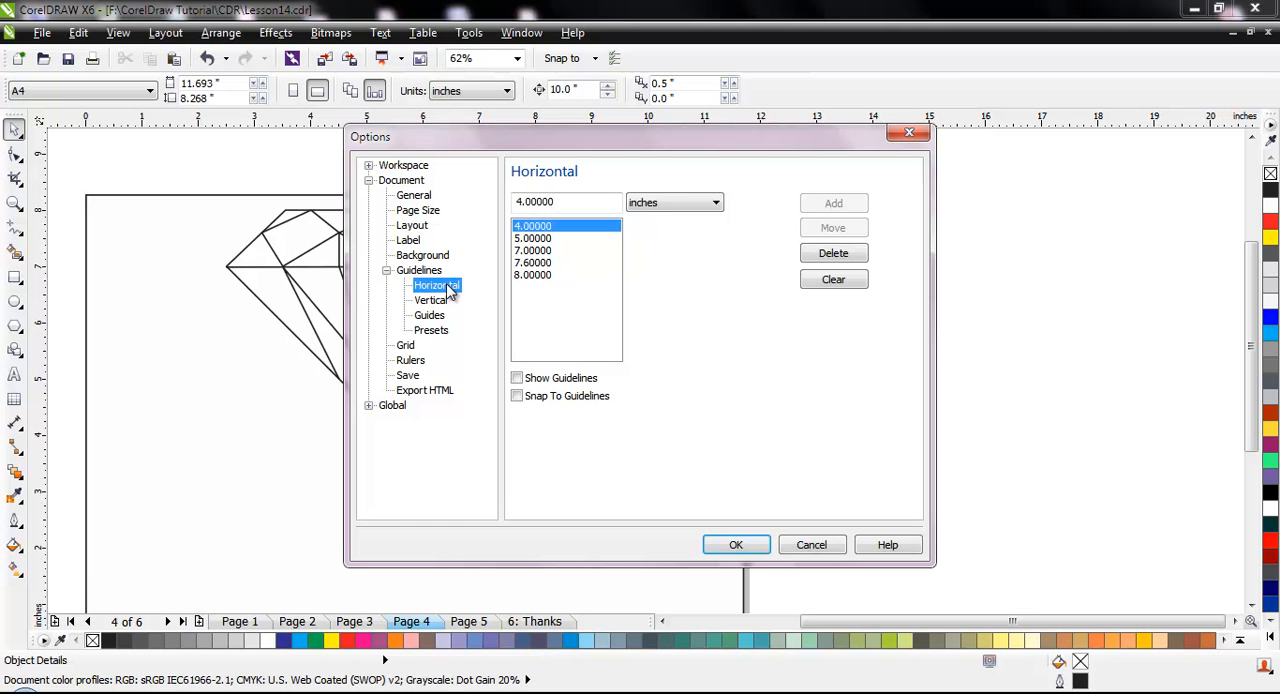
Add a horizontal guideline at 10 inches and delete it again
drag(580, 201, 469, 199)
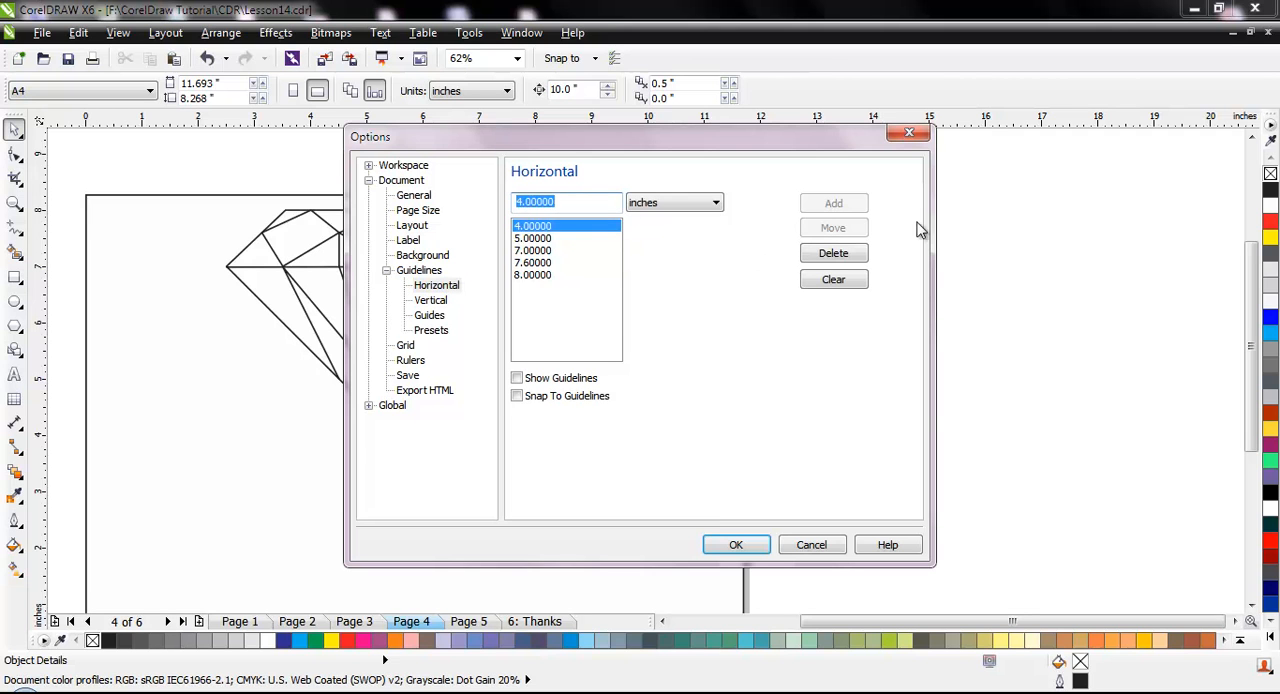
drag(577, 203, 160, 208)
text(10)
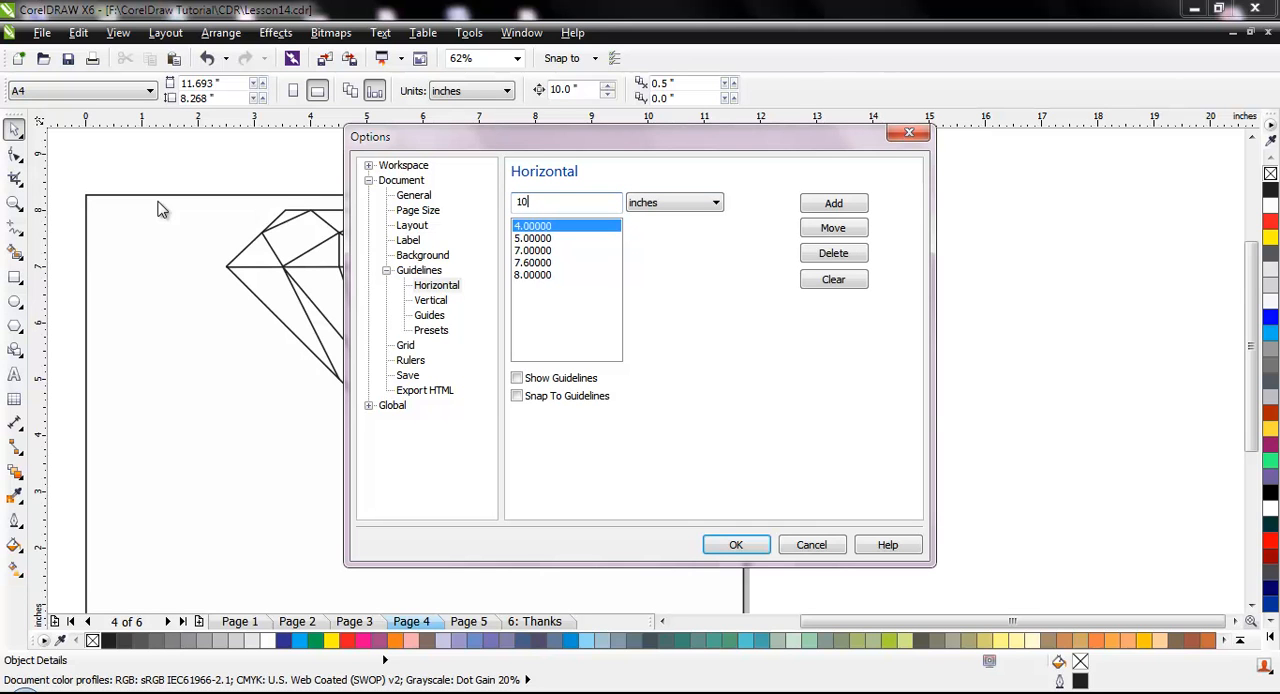
click(833, 205)
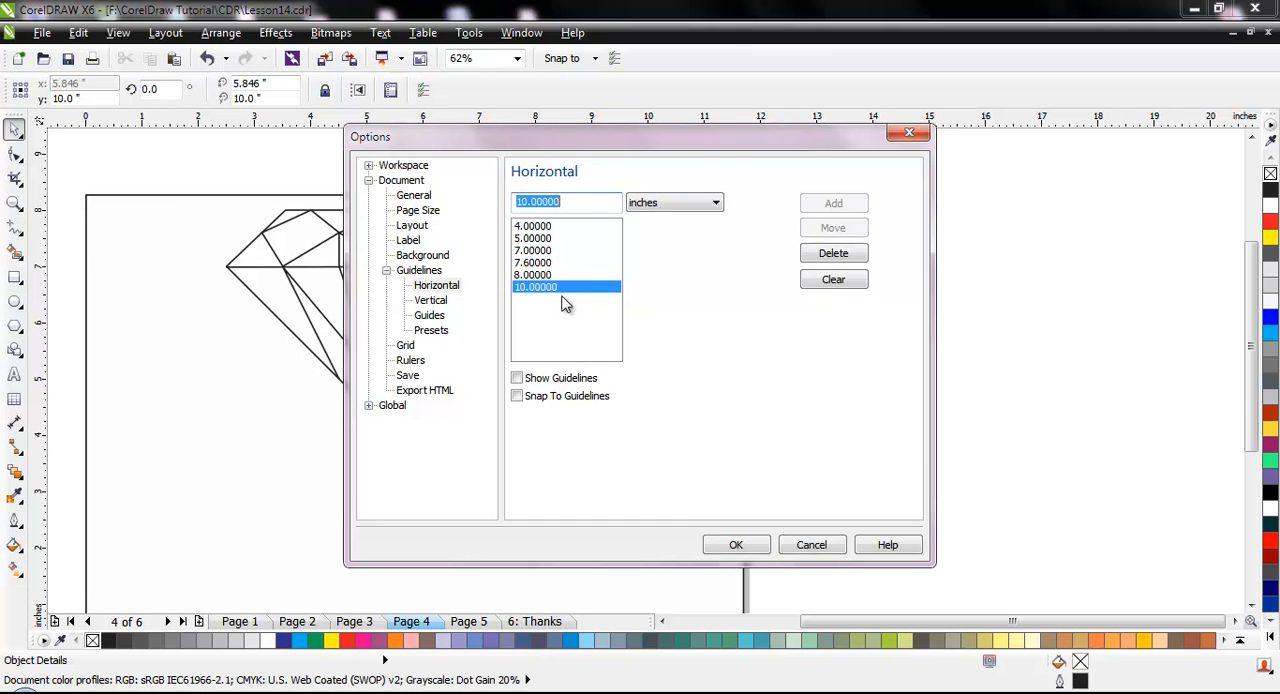
click(834, 256)
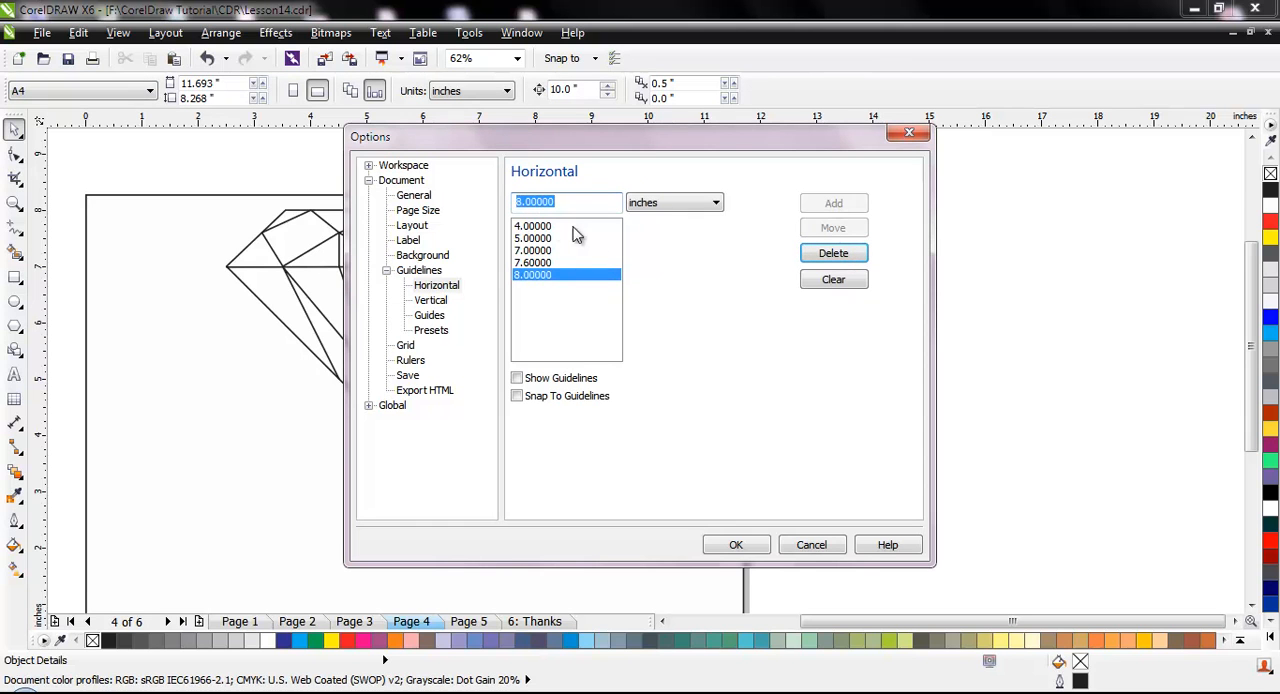
Check the vertical guideline positions, accept the guideline options and show the guidelines over the diamond drawing
click(439, 303)
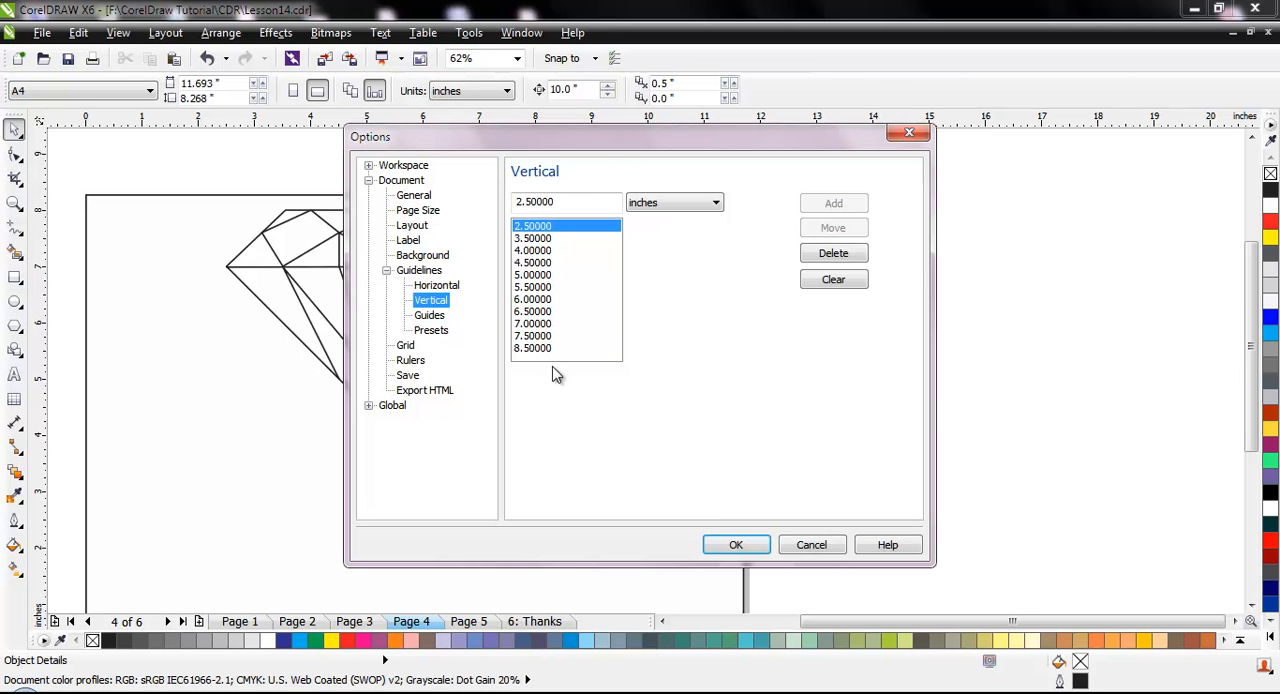
click(738, 544)
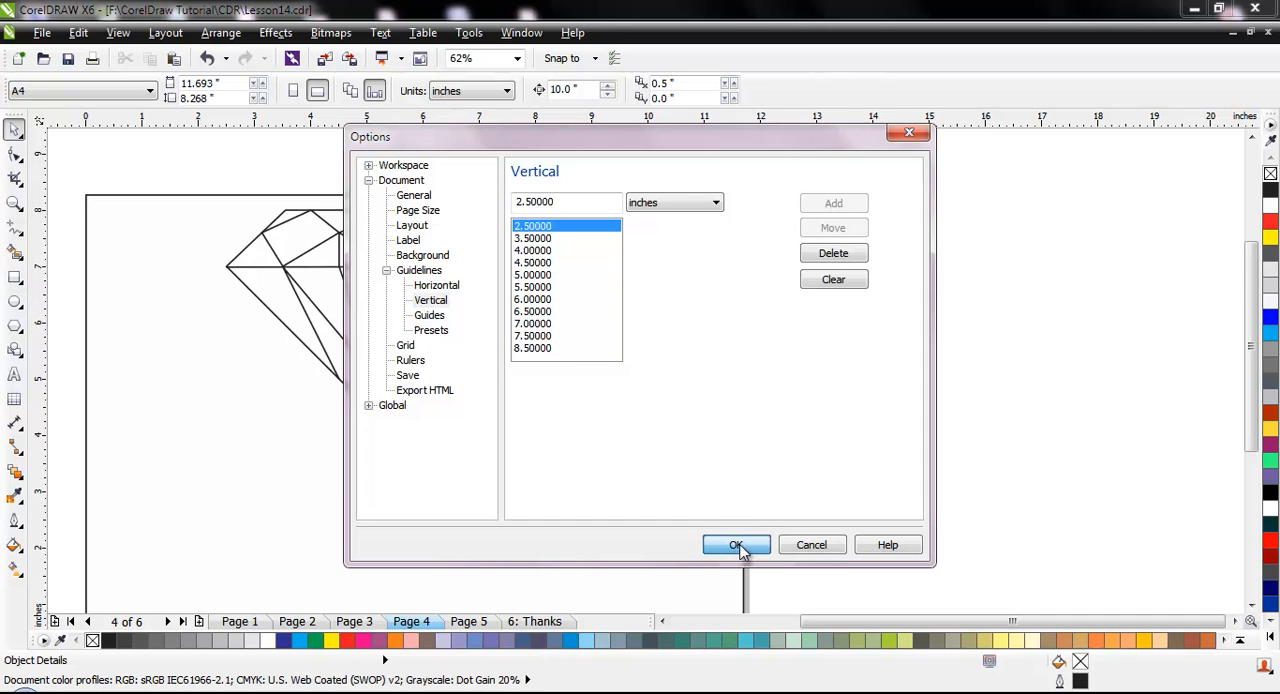
click(119, 33)
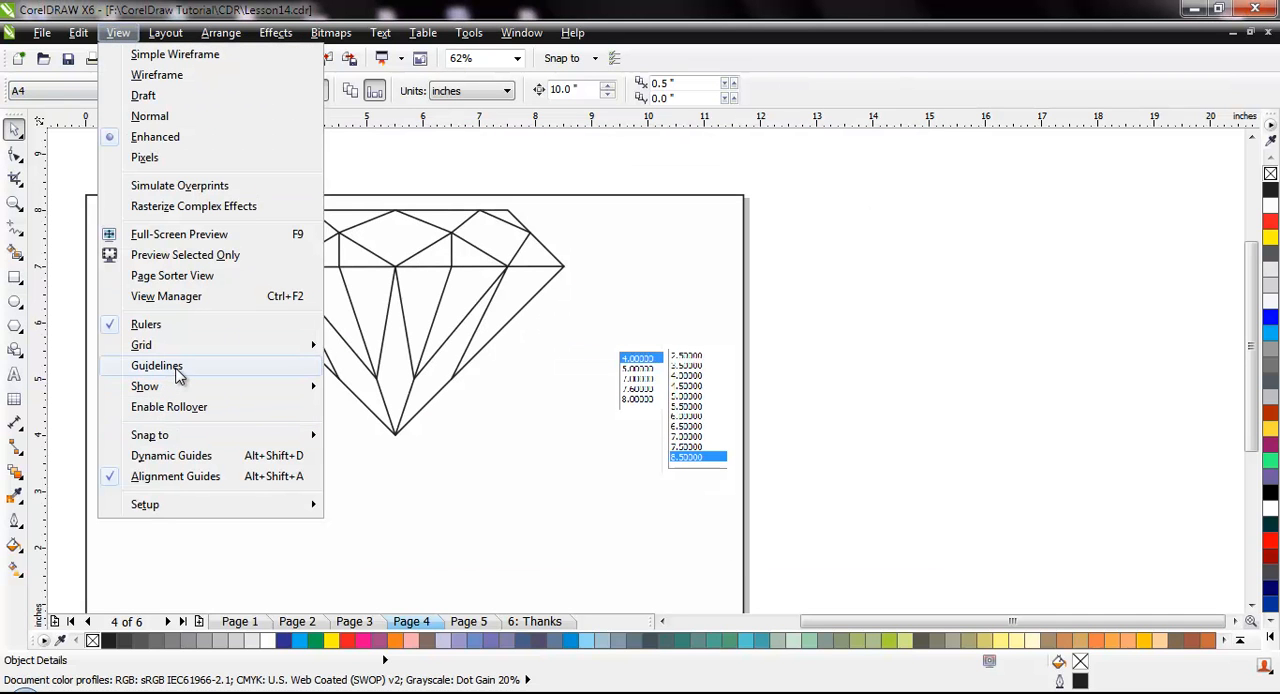
click(177, 368)
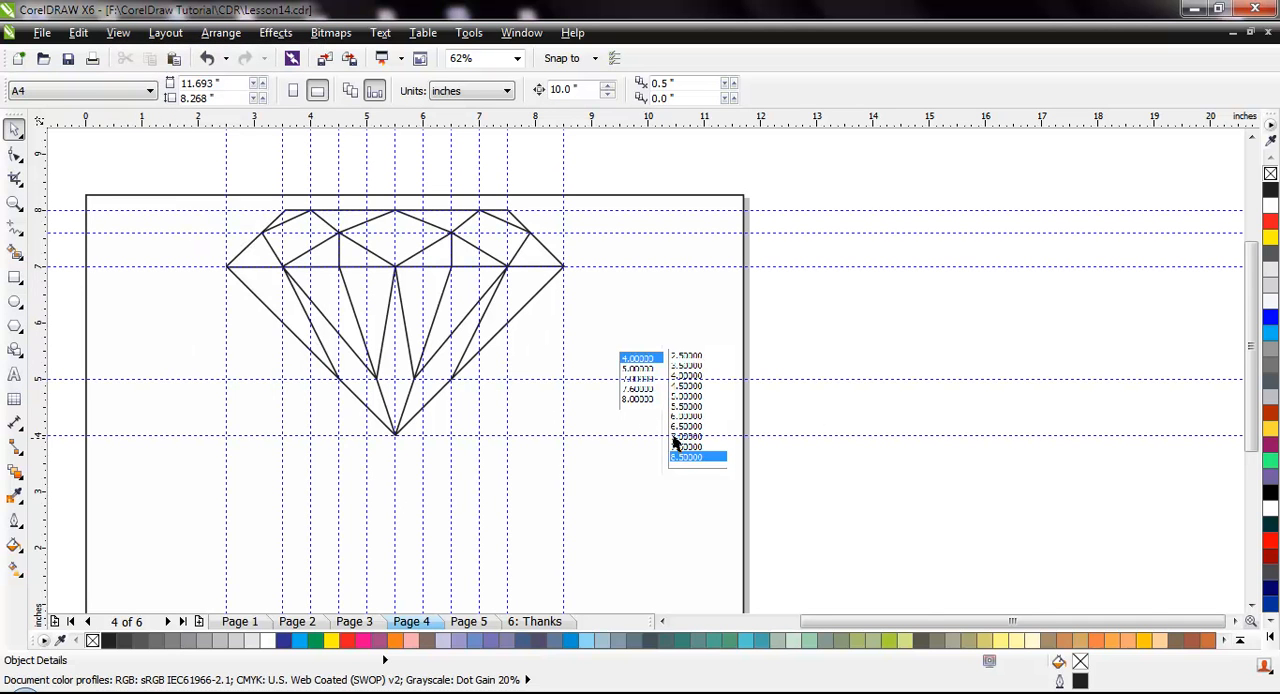
scroll(659, 446, up, 2)
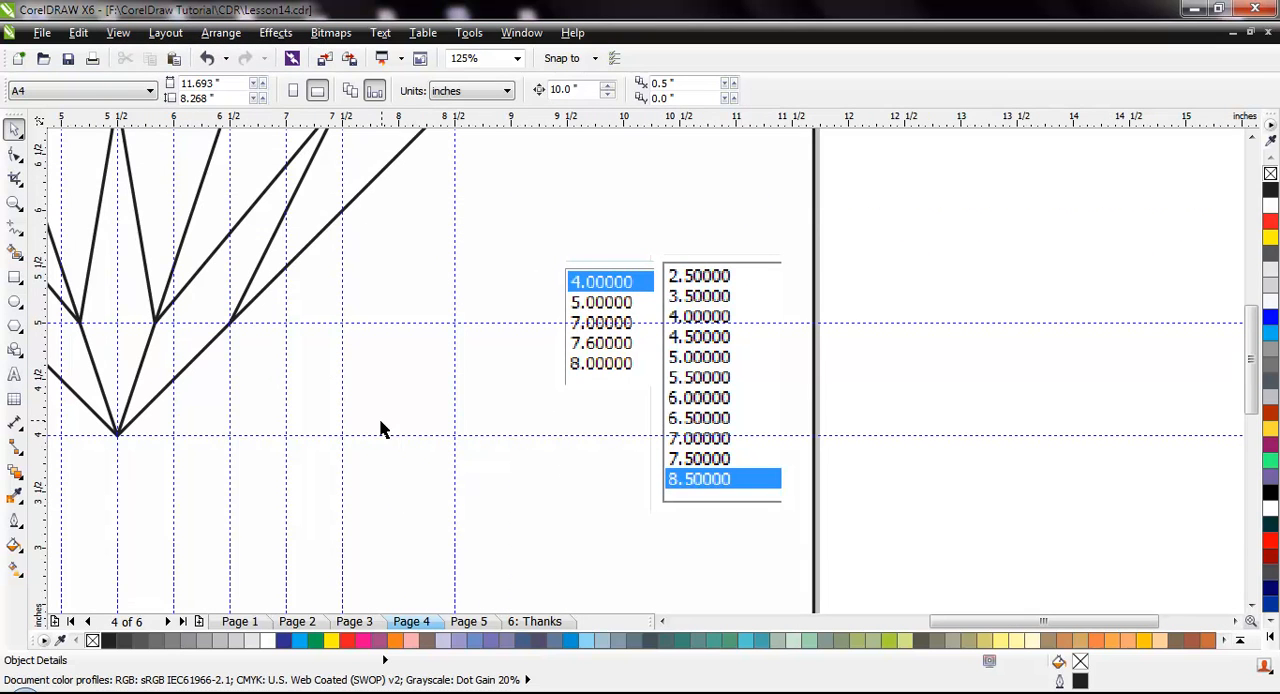
scroll(381, 422, down, 4)
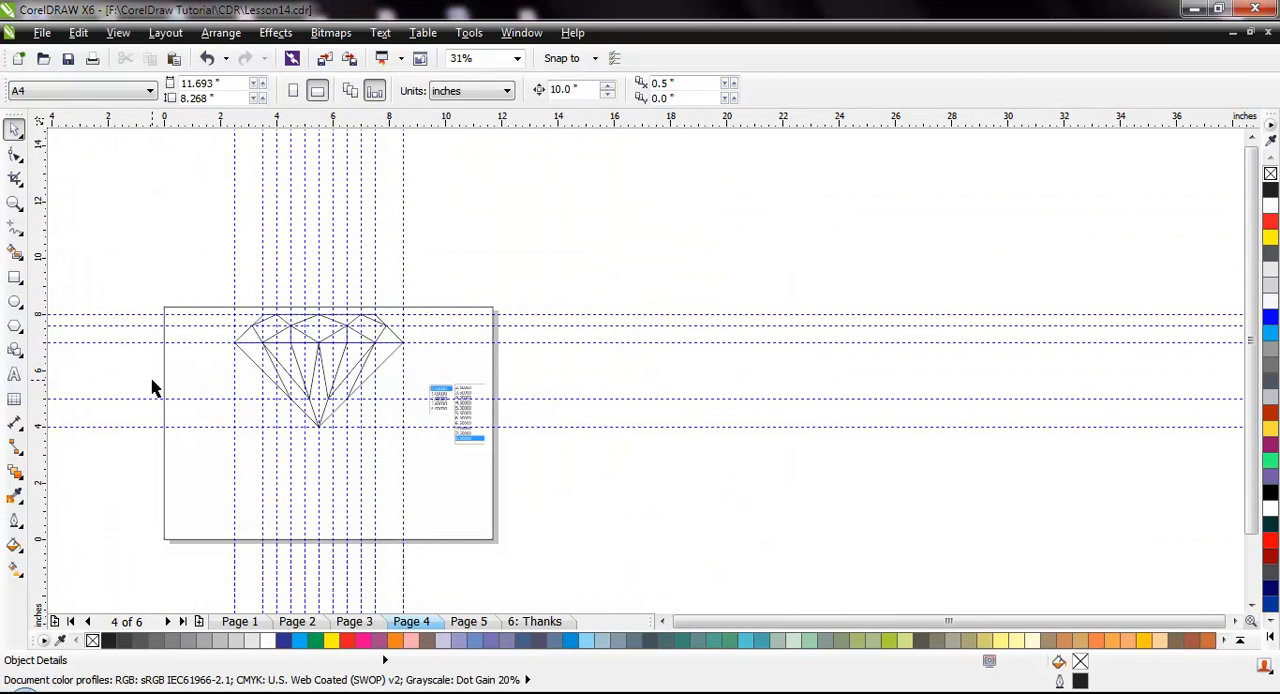
Select all lines of the diamond, move them off the page beyond its upper-right corner and deselect them
scroll(153, 388, up, 1)
drag(256, 190, 676, 495)
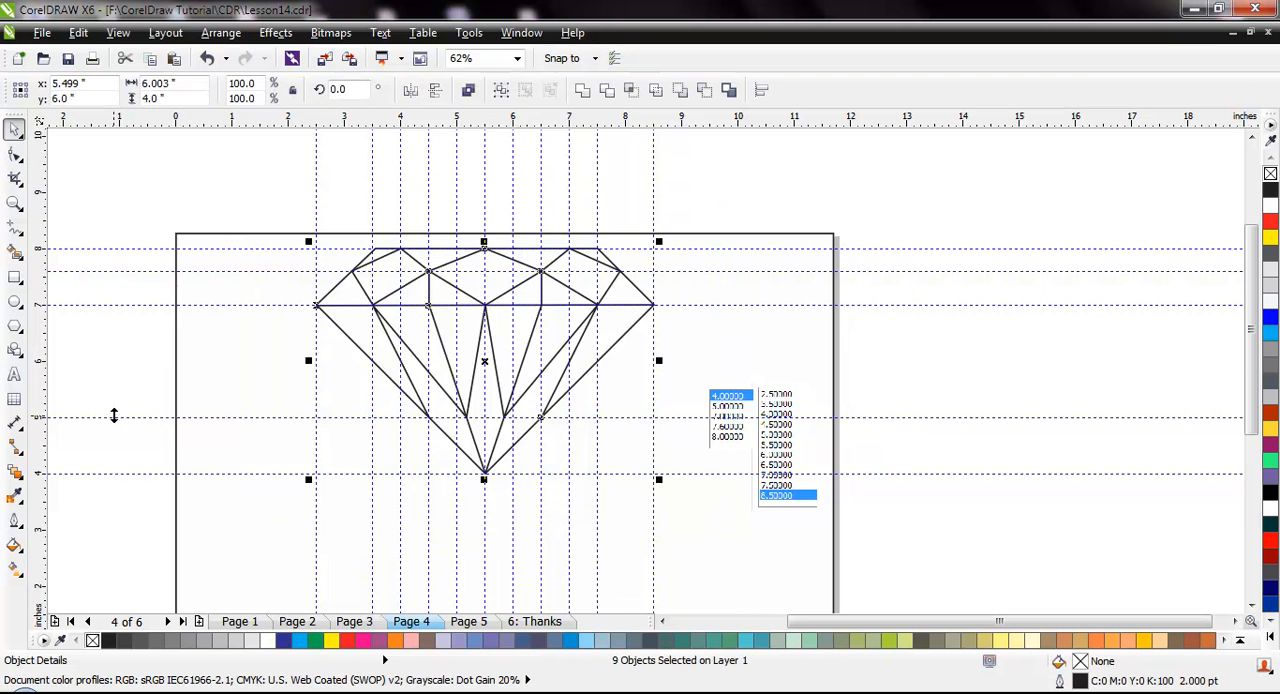
scroll(114, 416, down, 1)
drag(302, 392, 521, 240)
click(410, 280)
scroll(264, 370, up, 1)
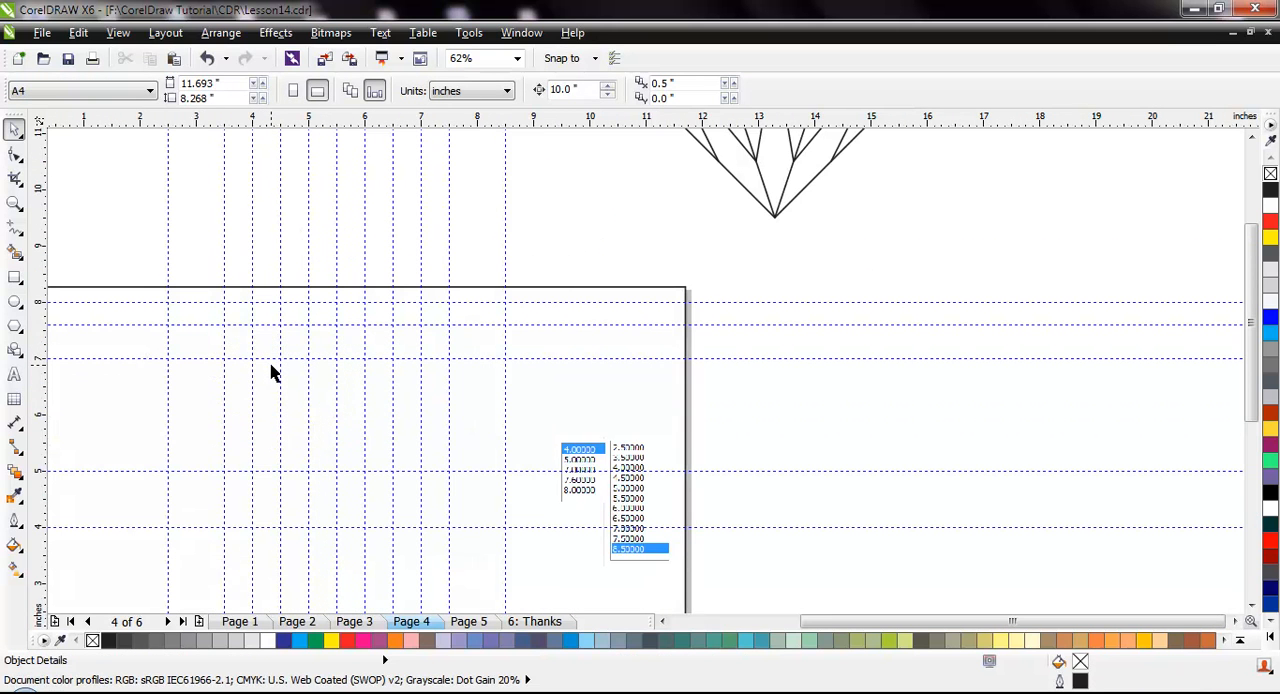
Turn on Snap to Guidelines for the document
click(118, 32)
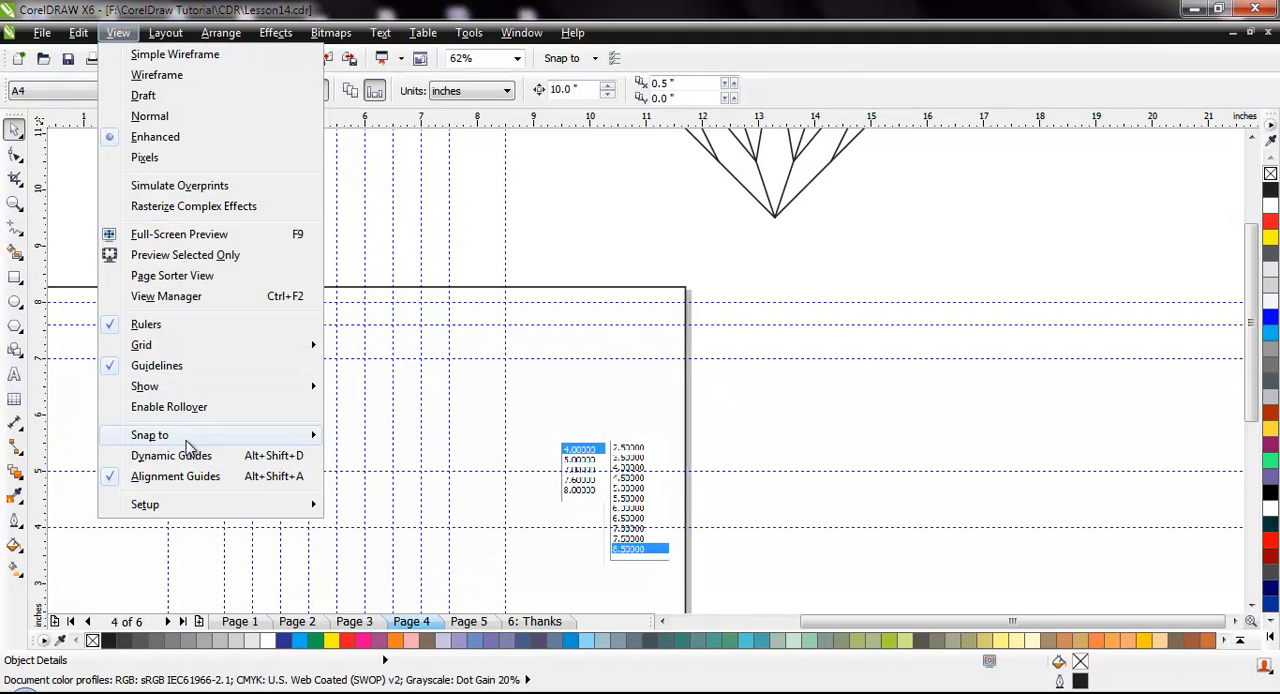
mouse_move(186, 440)
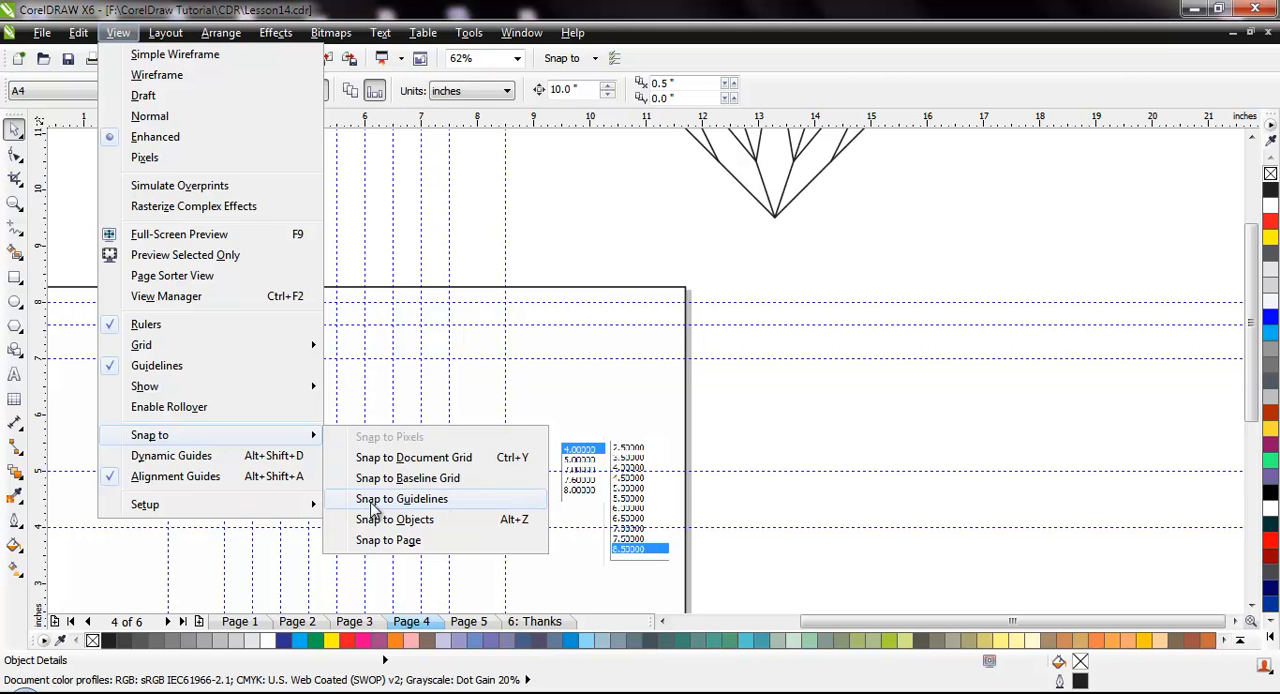
click(447, 507)
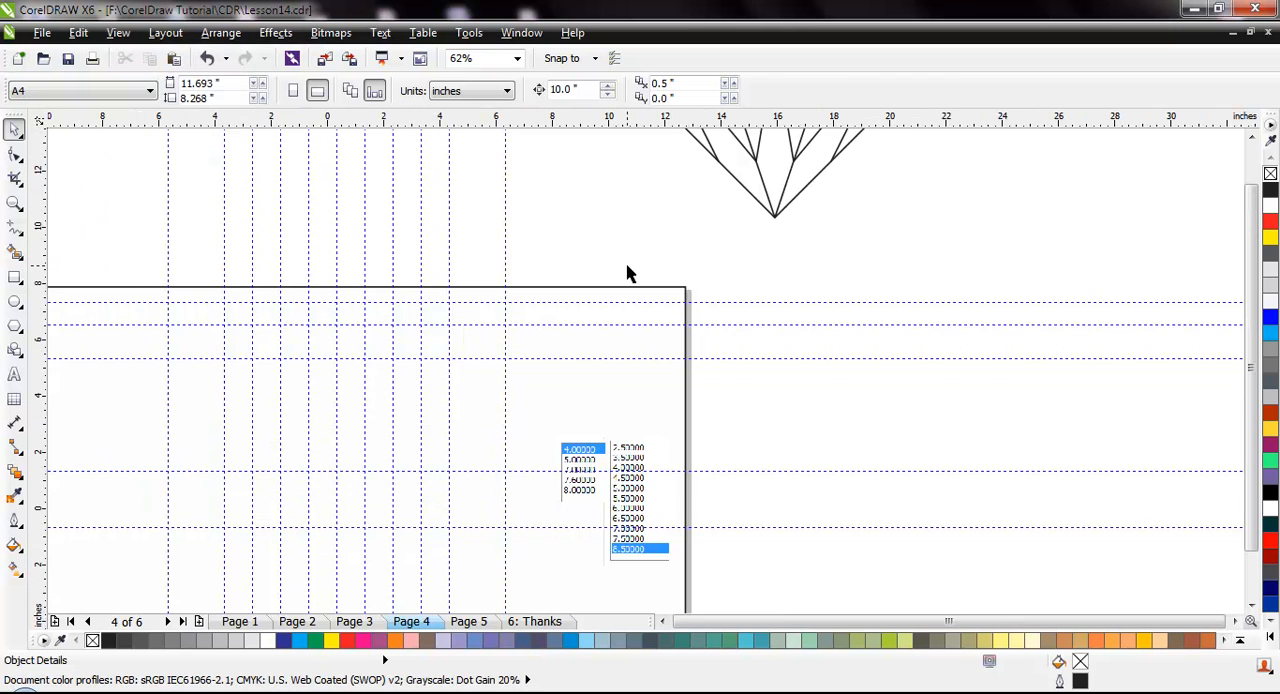
Move the whole diamond closer to the page's upper-right corner, centred at about 11.78, 10.5 inches
scroll(628, 272, down, 2)
scroll(771, 205, down, 2)
scroll(760, 185, up, 2)
drag(757, 255, 806, 288)
drag(727, 228, 684, 254)
scroll(597, 294, up, 2)
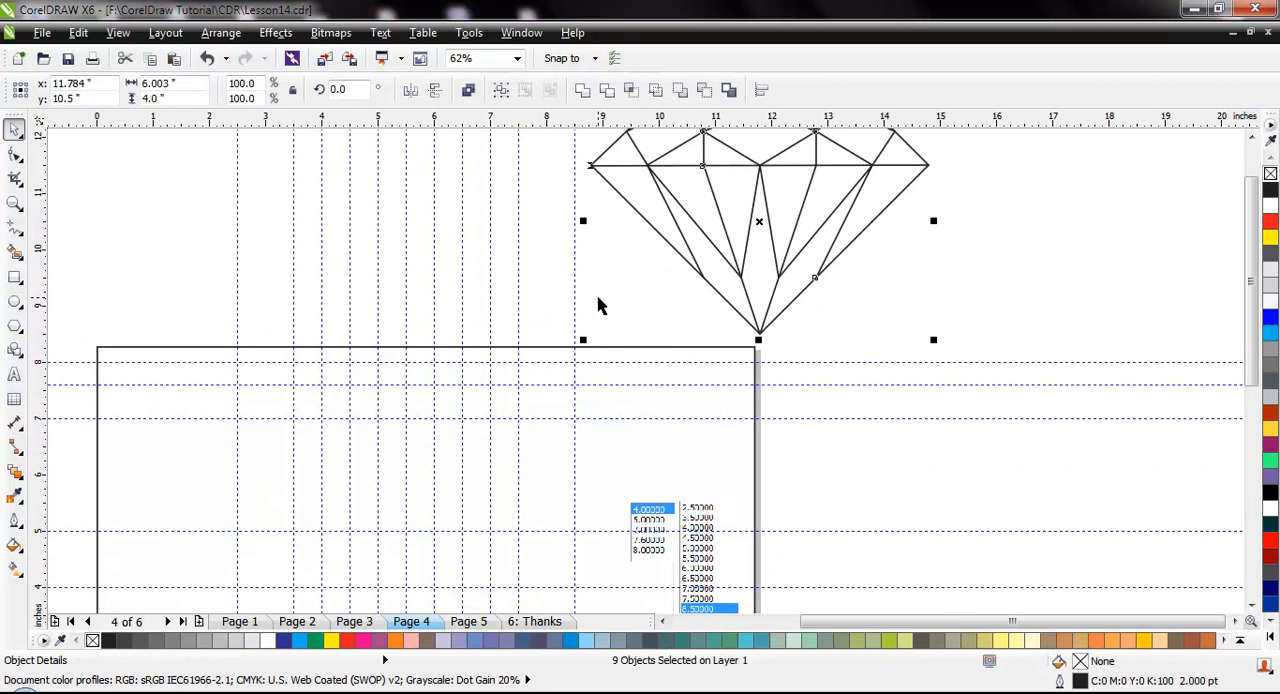
Draw the diamond's upper outline with connected Freehand lines through guideline intersections (2.5, 7), (3.5, 8), (7.5, 8) and (8.5, 7) inches
click(566, 323)
click(15, 228)
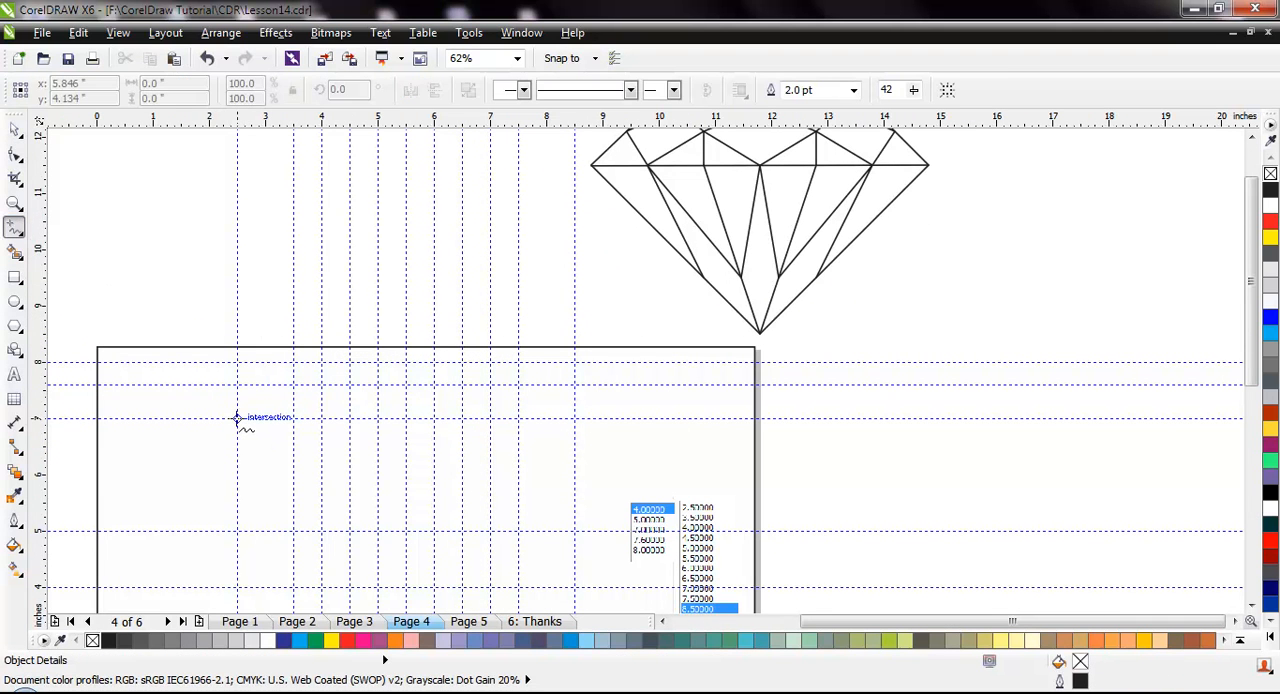
click(238, 418)
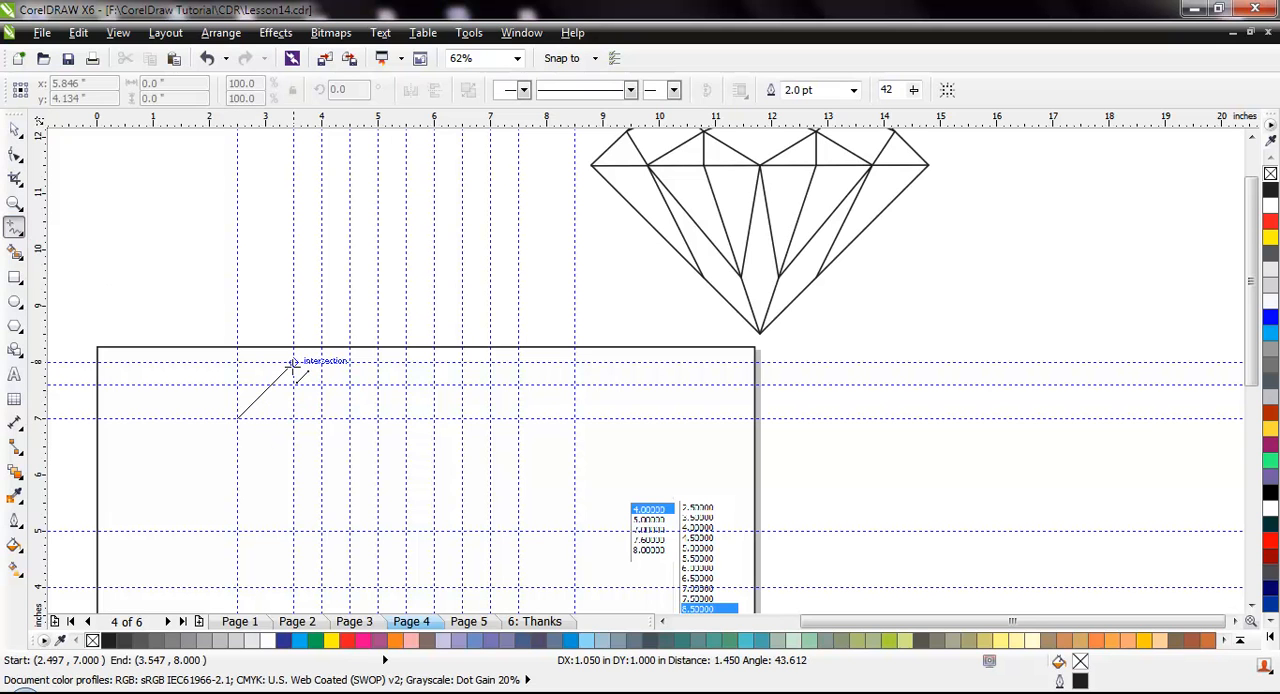
click(293, 362)
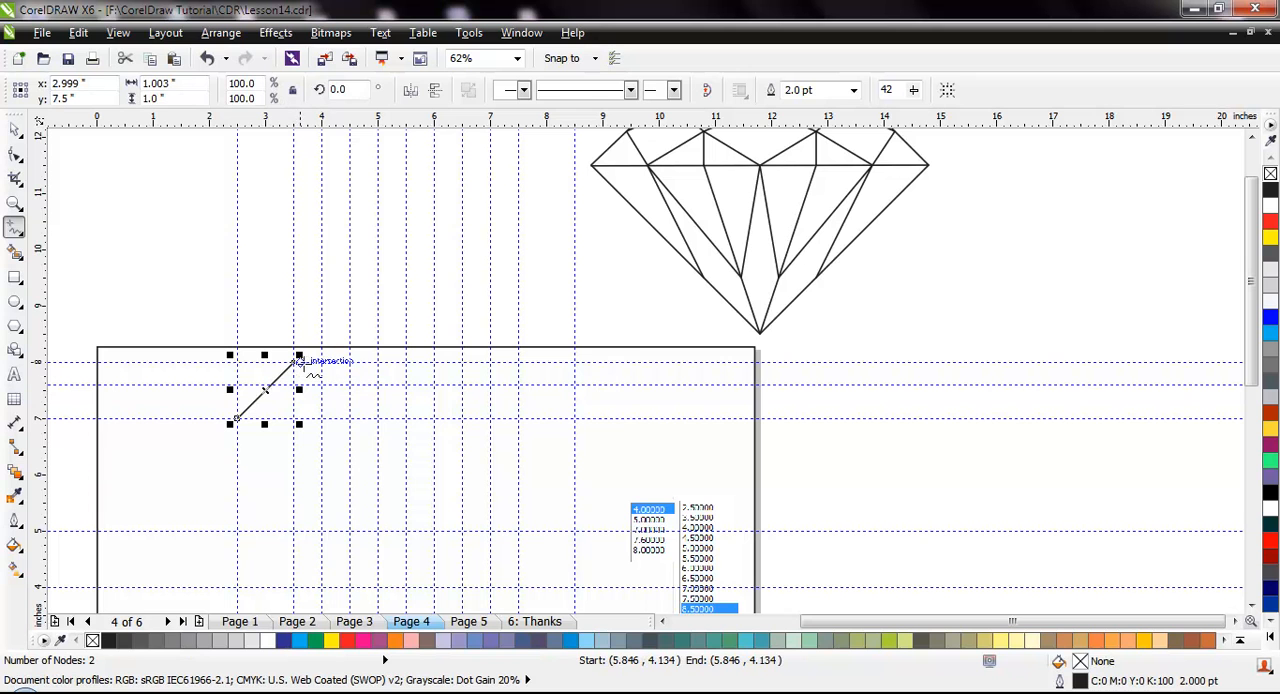
click(295, 361)
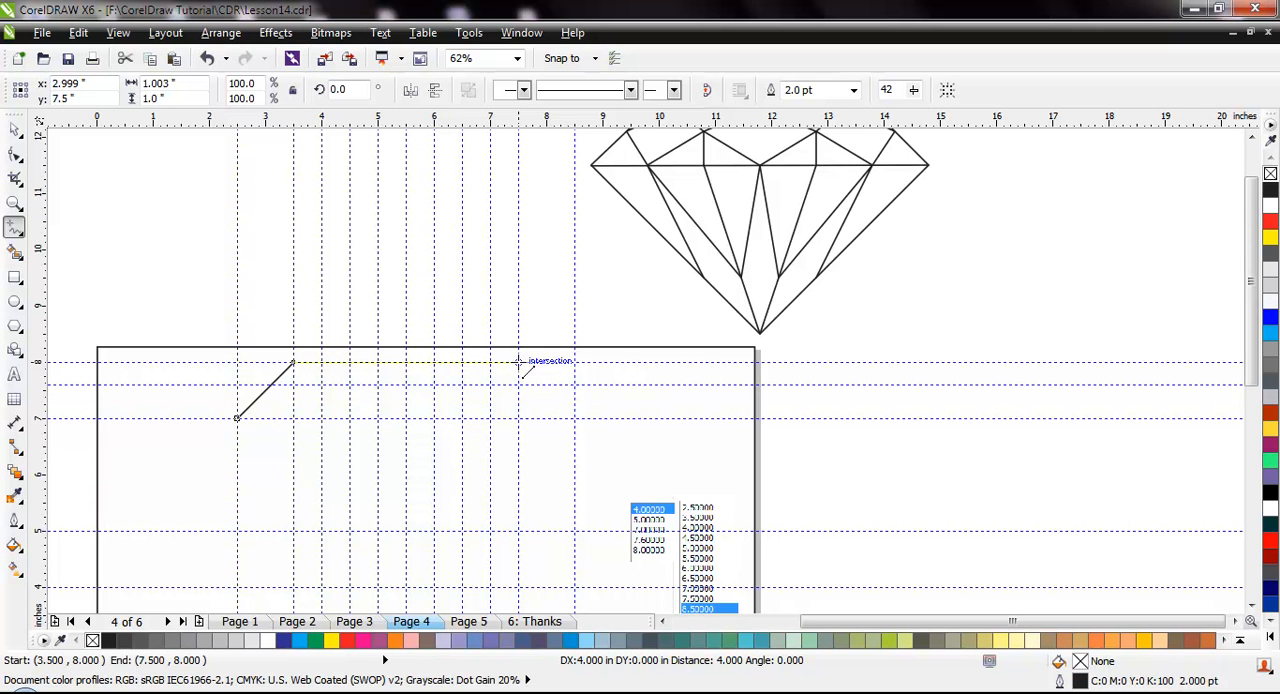
click(519, 361)
click(519, 361)
click(575, 417)
click(575, 417)
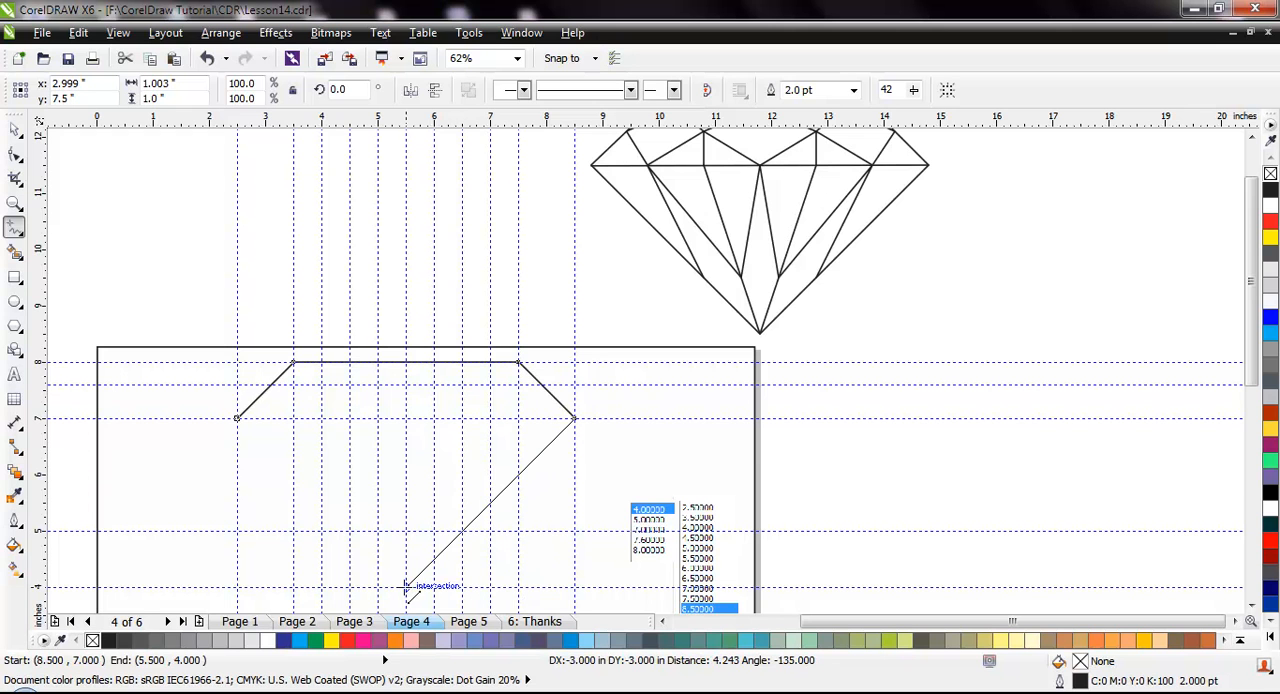
Continue the outline from (8.5, 7) to (5.5, 4) inches, close it with a line from (2.5, 7) to (5.5, 4), and deselect it
click(405, 589)
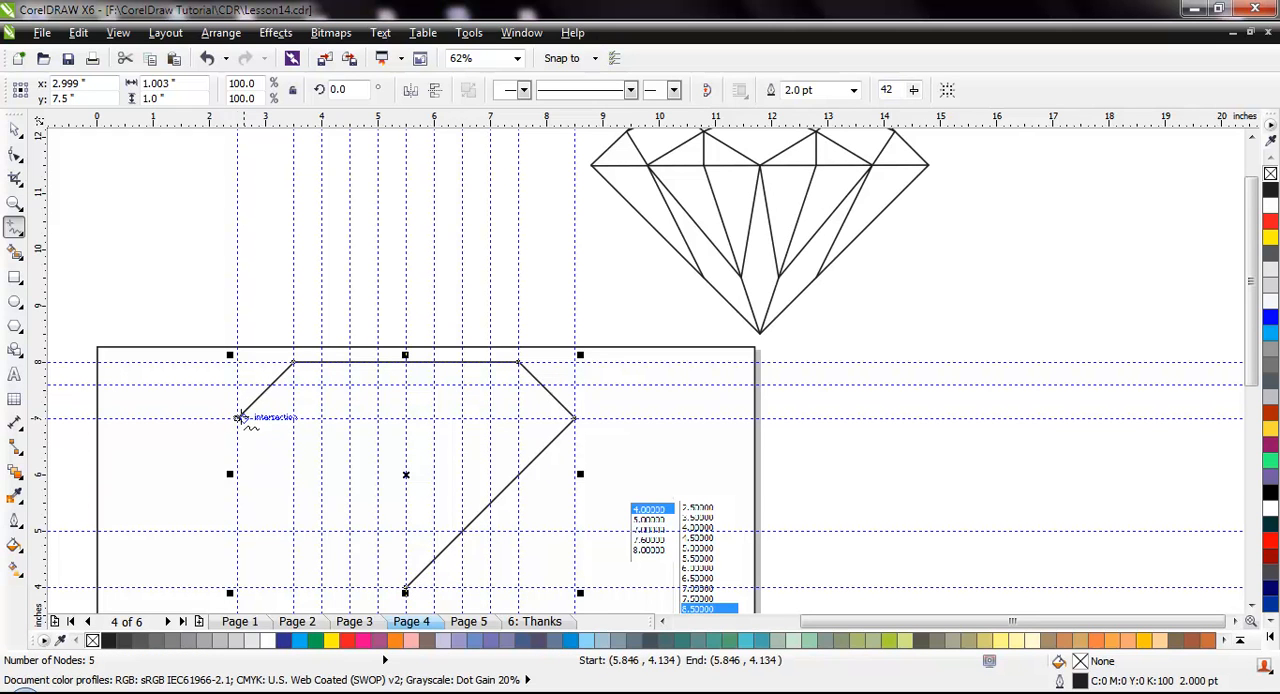
click(239, 418)
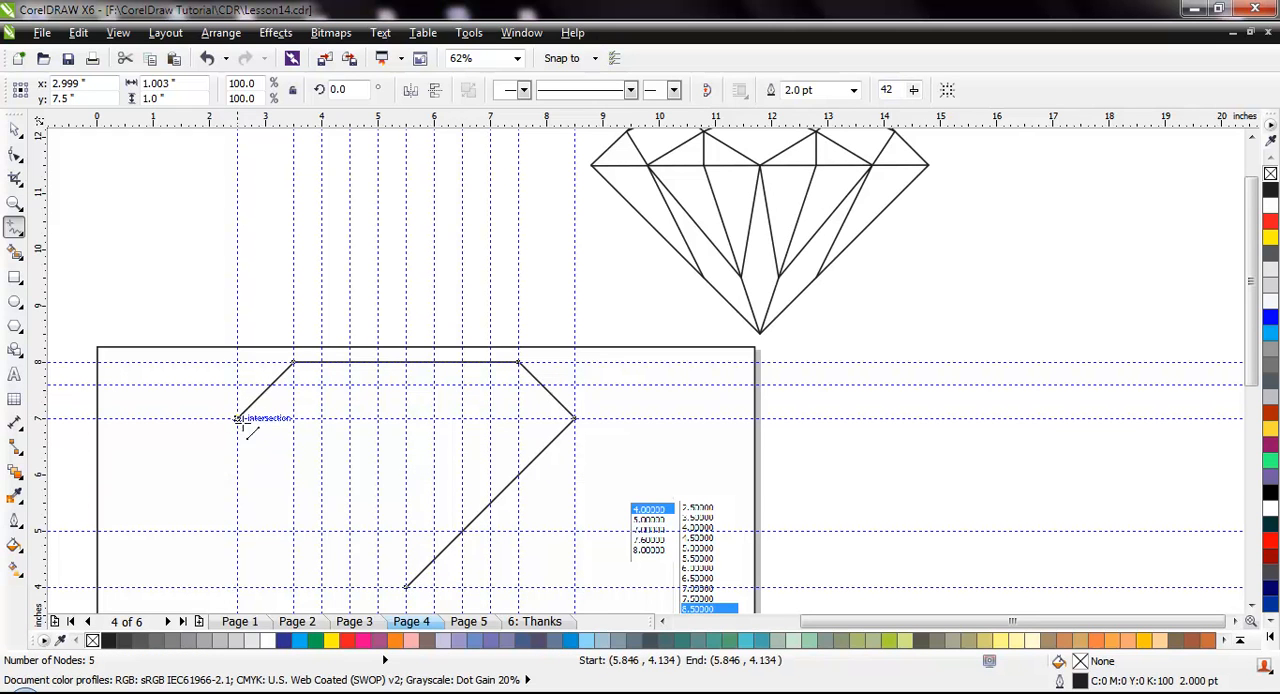
click(404, 590)
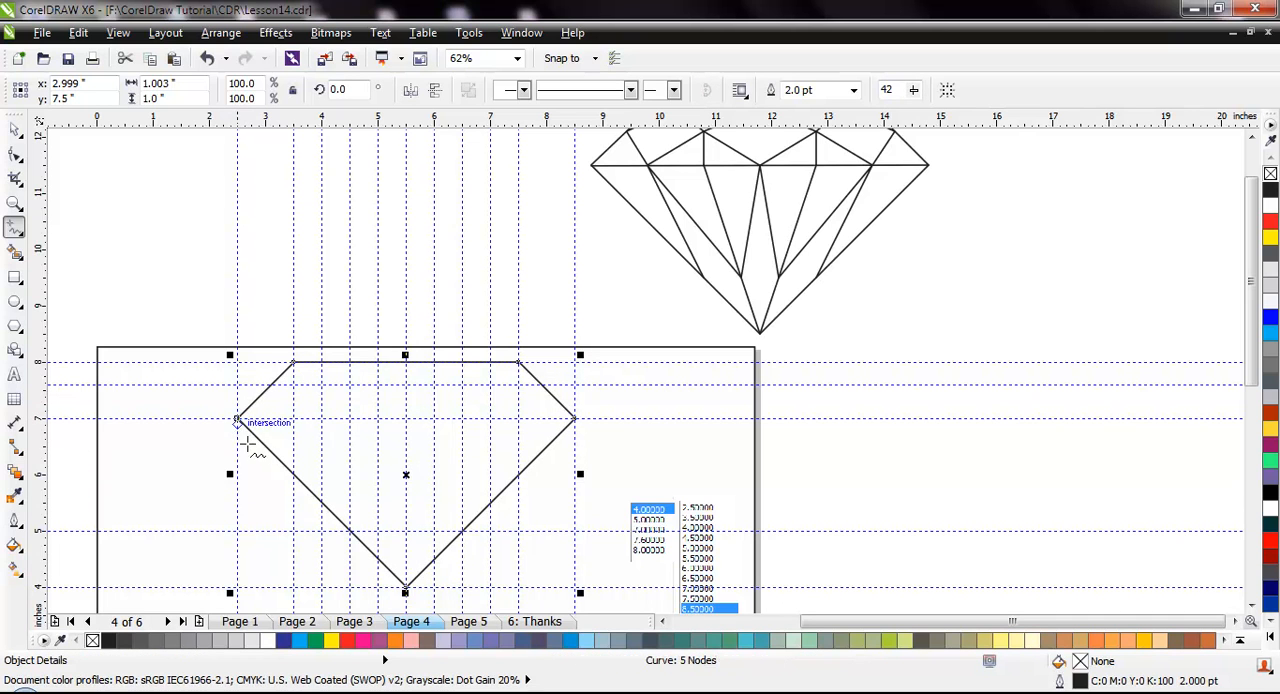
key(space)
key(space)
key(space)
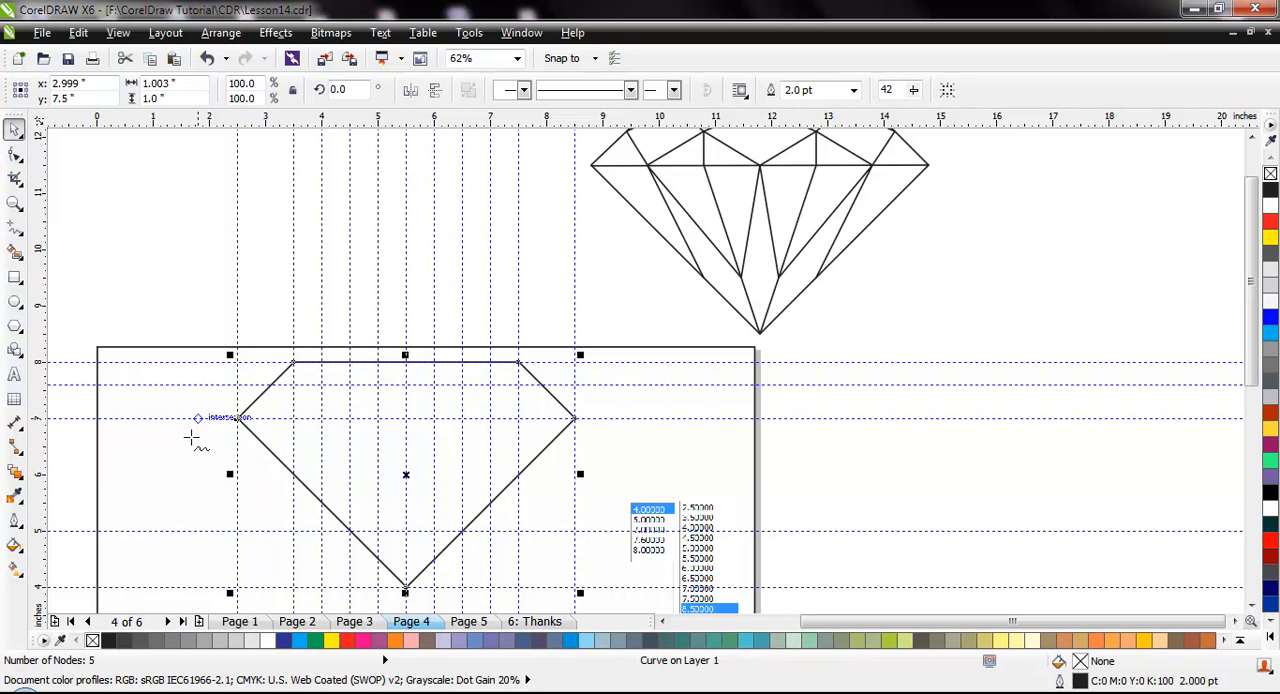
click(180, 443)
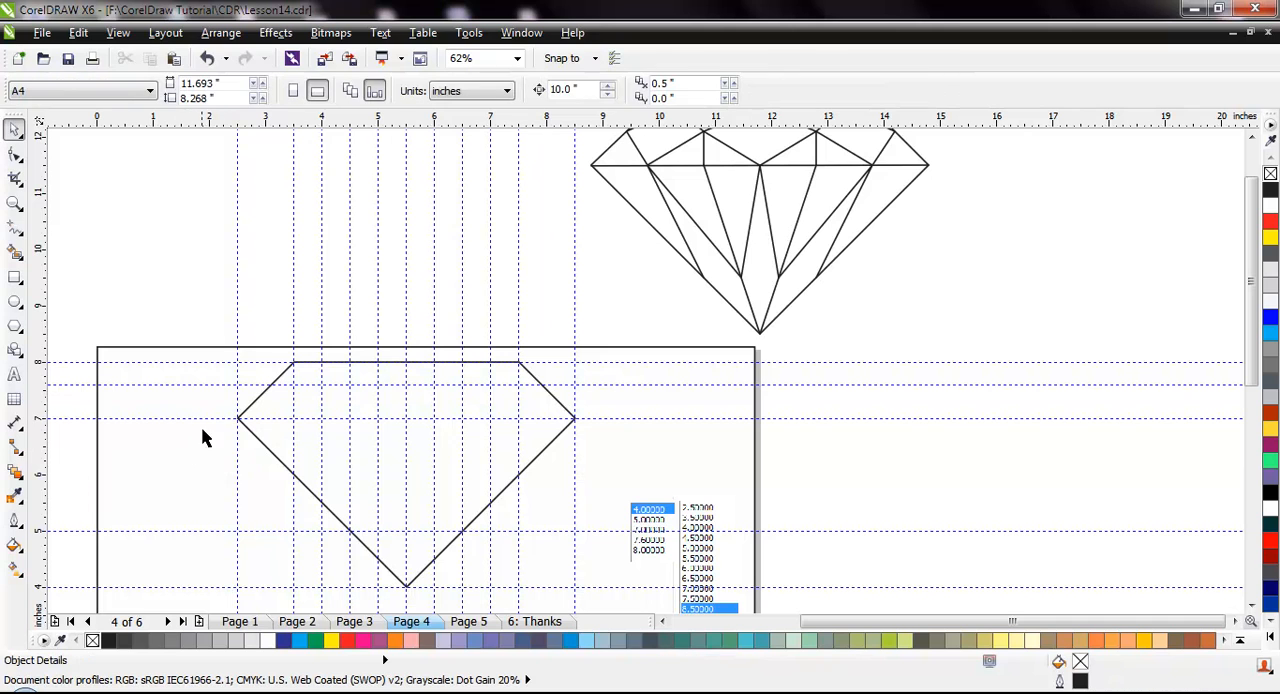
Draw a horizontal Freehand line across the diamond from (2.5, 7) to (8.5, 7) inches
key(space)
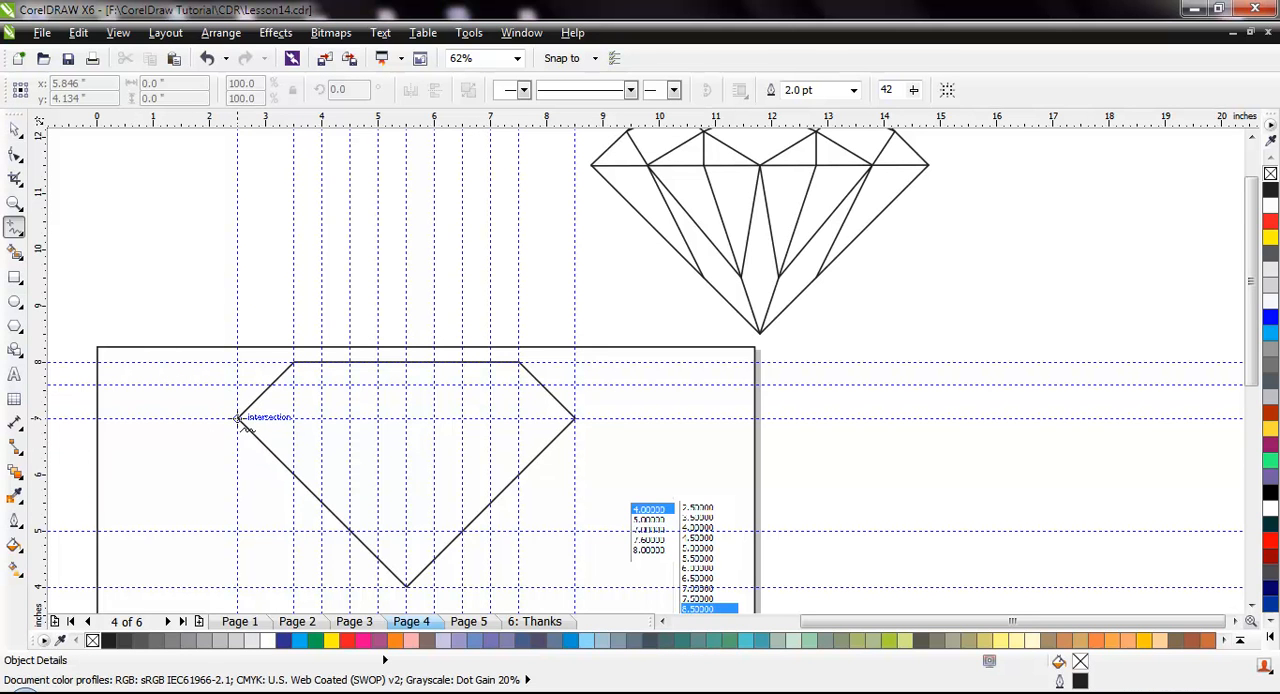
click(238, 417)
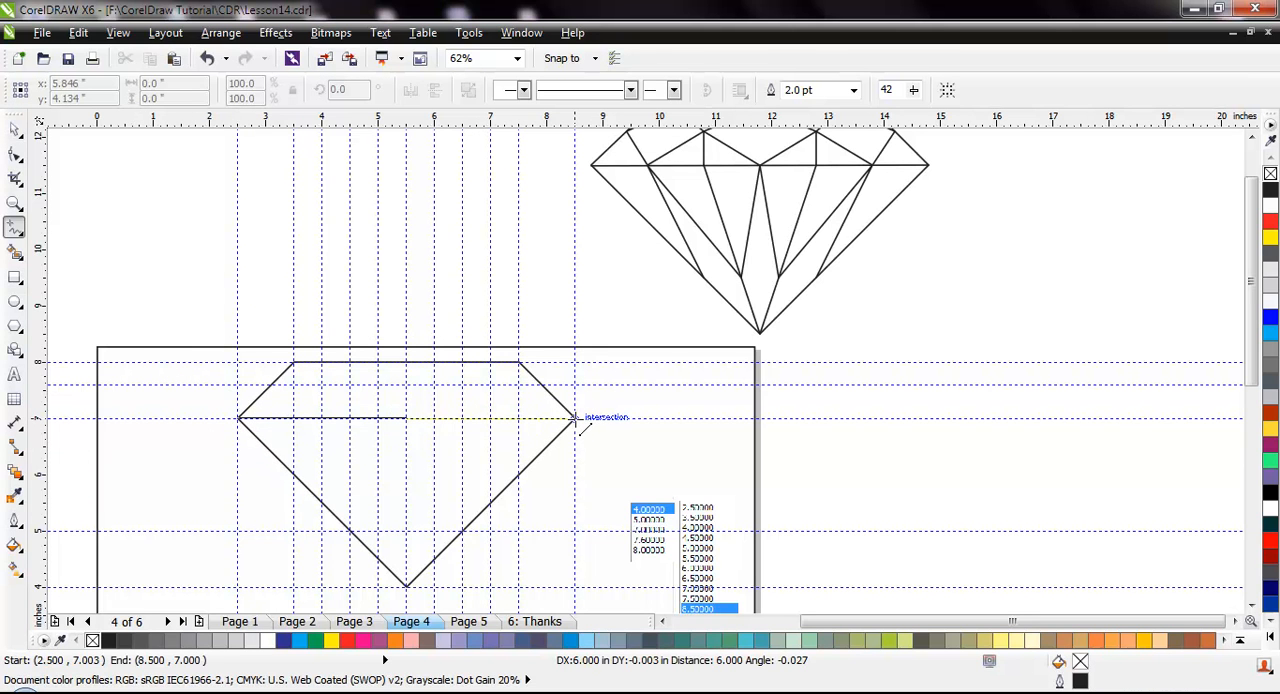
click(574, 417)
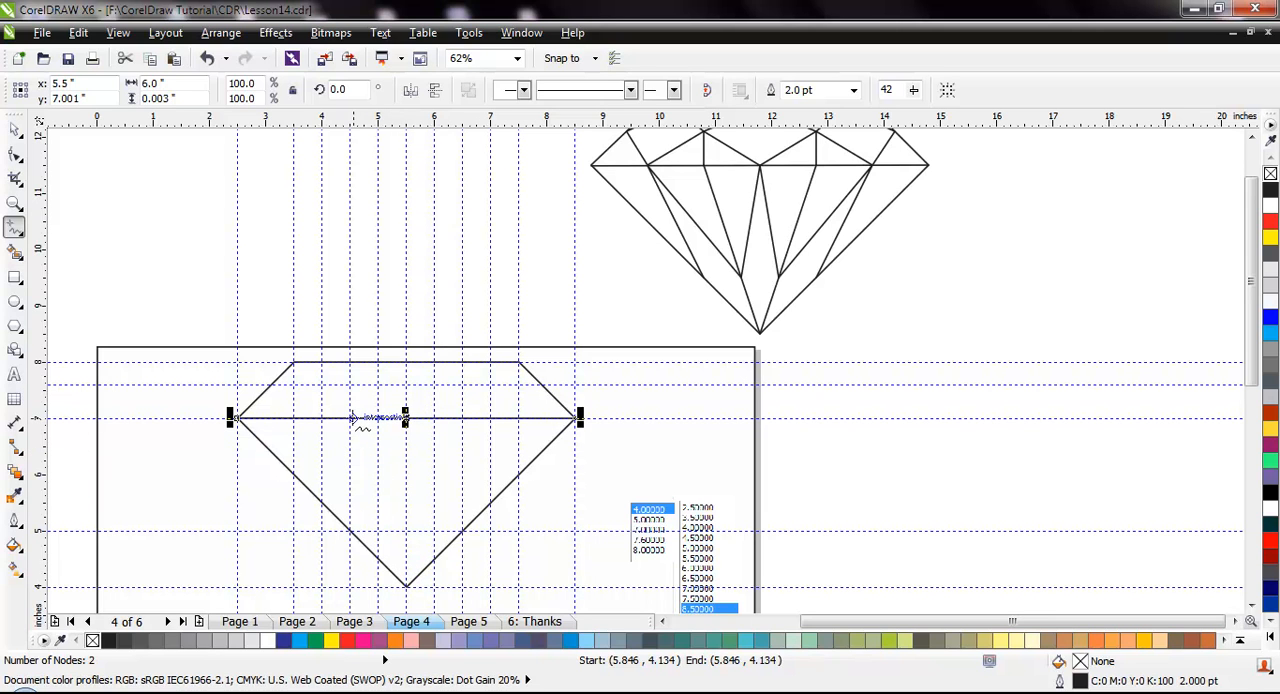
Draw lines from (4.5, 7) and (6.5, 7) to the diamond's tip, and from (5.5, 7) to both lines at the 5-inch guideline
mouse_move(350, 418)
mouse_down()
mouse_move(400, 537)
mouse_move(405, 588)
mouse_up()
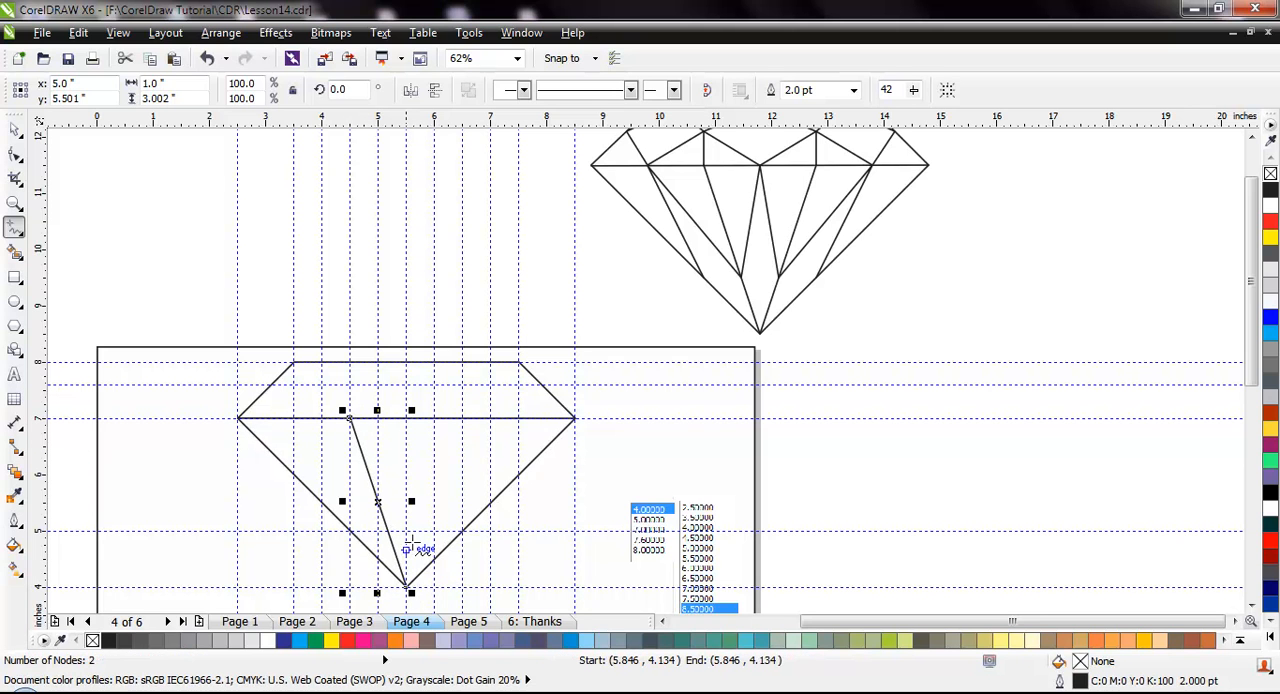
drag(462, 418, 406, 586)
drag(405, 418, 387, 533)
drag(405, 418, 427, 532)
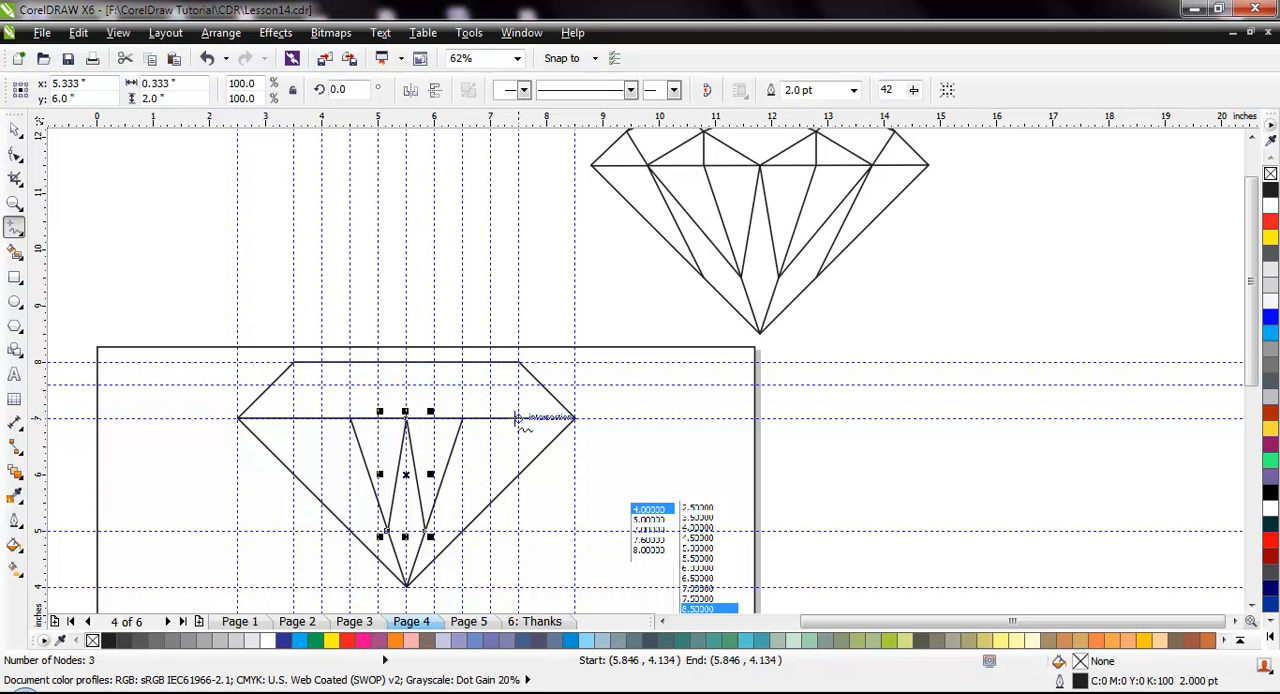
Draw two lines from each of (7.5, 7) and (3.5, 7): to the nearer inner facet corner and to the outline, both on the 5-inch guideline
mouse_move(518, 418)
mouse_down()
mouse_move(414, 530)
mouse_move(426, 530)
mouse_up()
drag(522, 418, 461, 531)
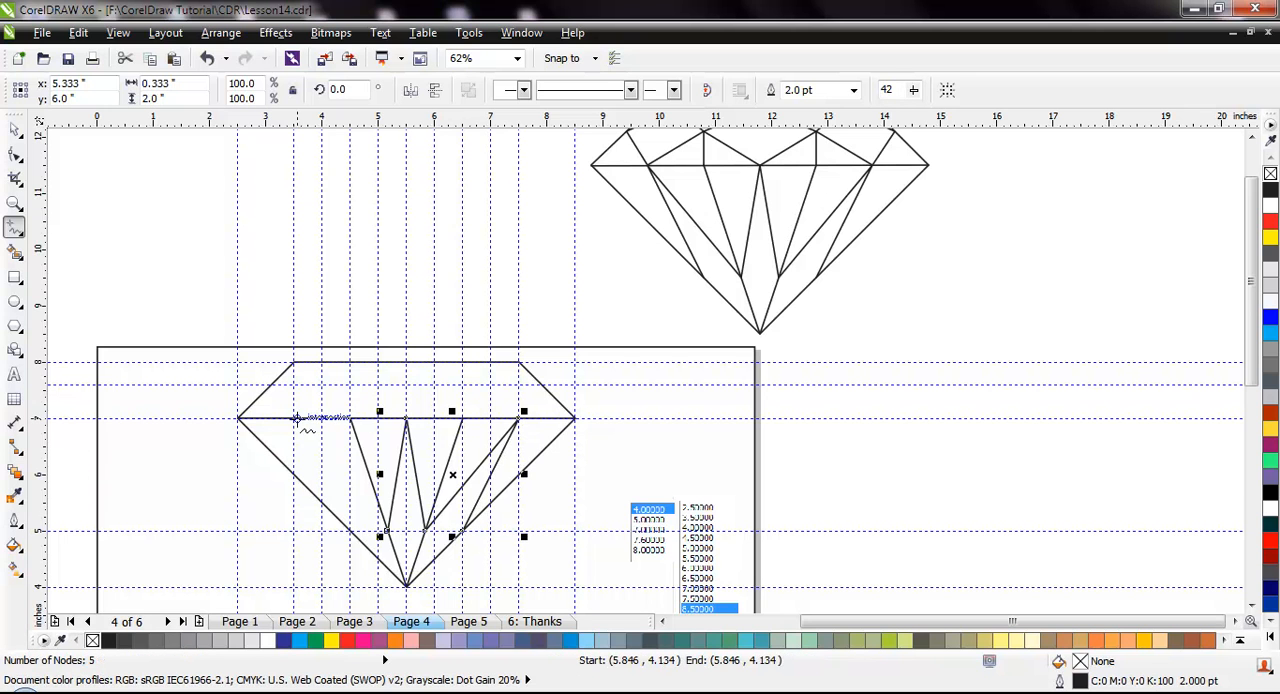
mouse_move(297, 418)
mouse_down()
mouse_move(372, 537)
mouse_move(386, 530)
mouse_up()
drag(295, 419, 356, 538)
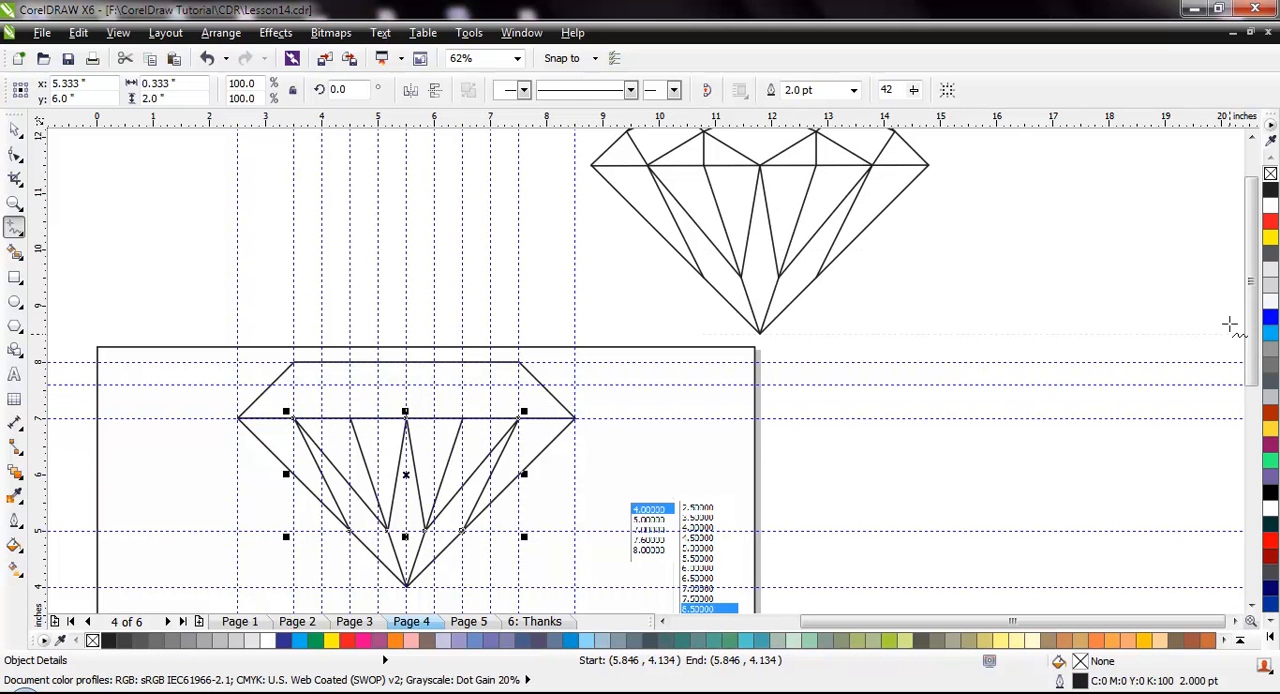
Draw a zigzag through (3.5, 7), (4.5, 7.6), (5.5, 7), (6.5, 7.6) and (7.5, 7), plus a vertical line from (6.5, 7.6) to (6.5, 7)
drag(1262, 243, 1260, 220)
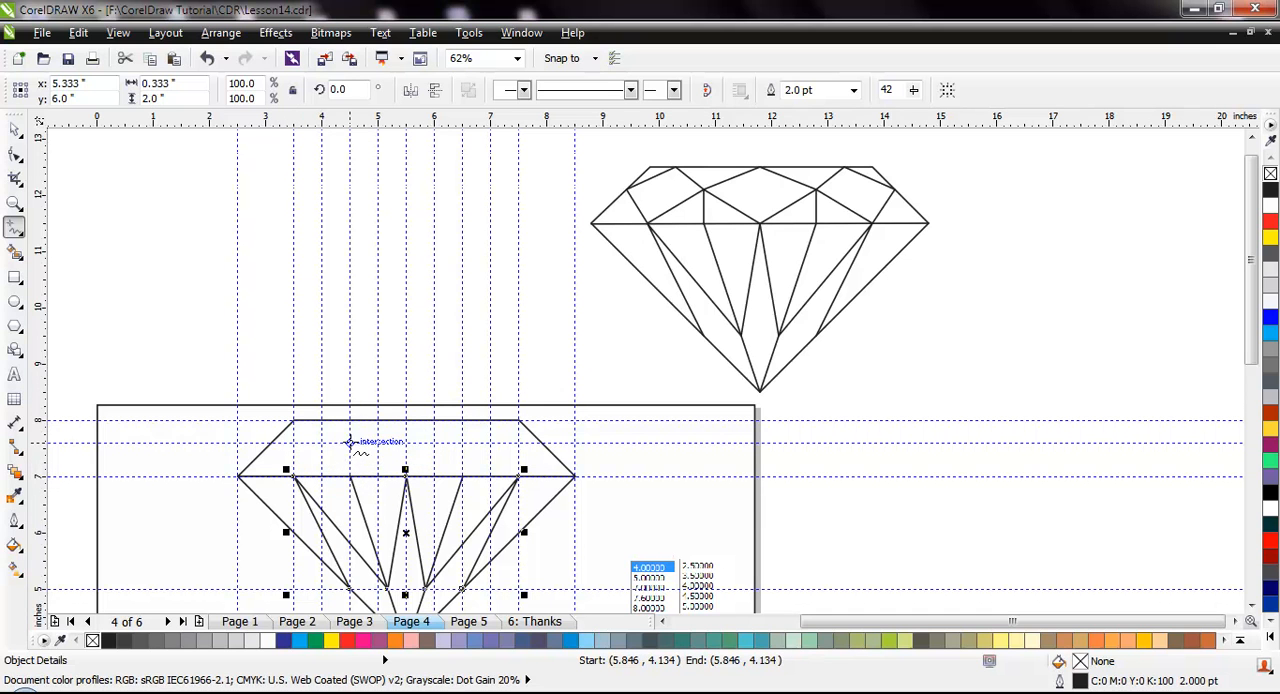
mouse_move(350, 442)
mouse_down()
mouse_move(296, 480)
mouse_move(380, 450)
mouse_move(406, 478)
mouse_move(461, 444)
mouse_up()
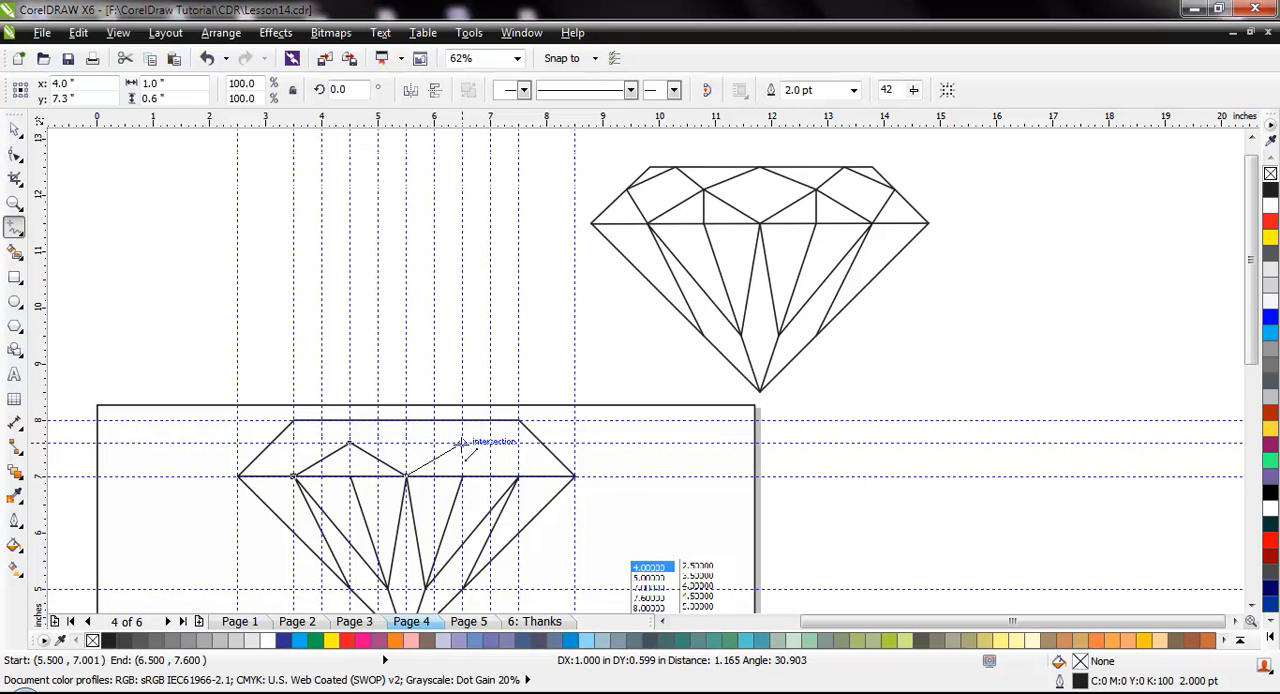
mouse_move(461, 444)
mouse_down()
mouse_move(519, 477)
mouse_move(462, 445)
mouse_up()
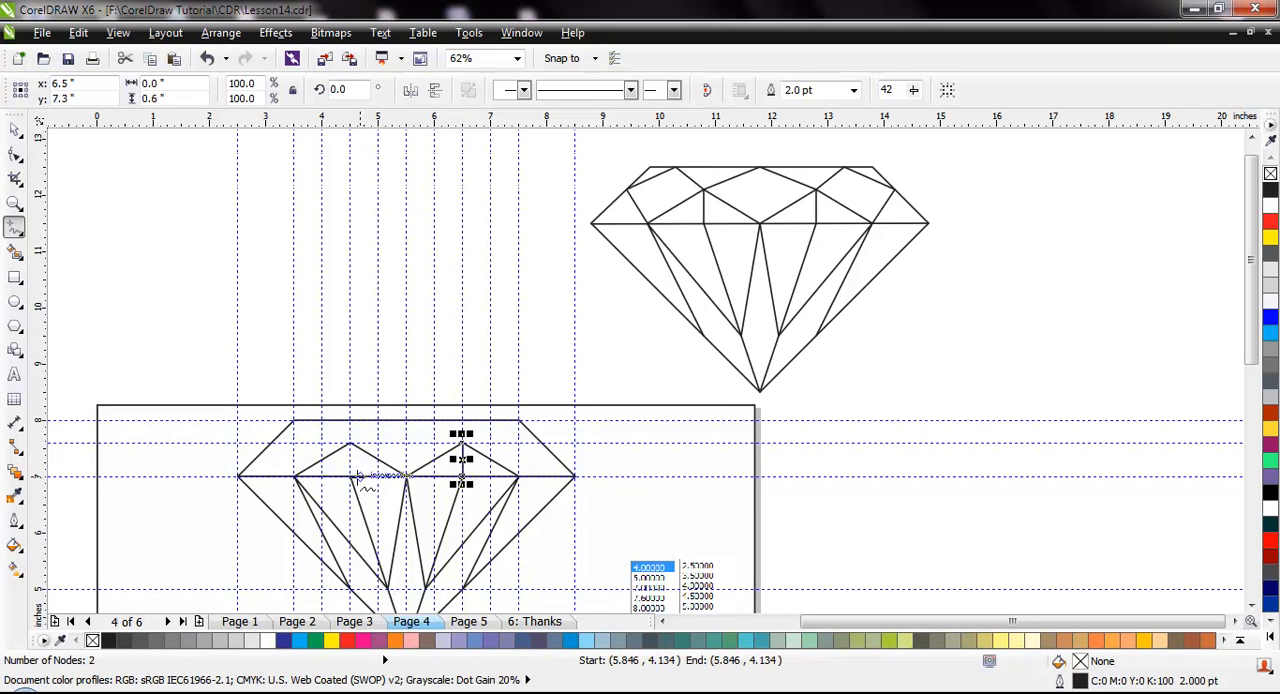
Draw a vertical line from (4.5, 7) to (4.5, 7.6), and lines from (3.5, 7) and (7.5, 7) outward to the outline at 7.6 inches
drag(350, 477, 350, 443)
mouse_move(294, 477)
mouse_down()
mouse_move(273, 443)
mouse_move(295, 441)
mouse_move(272, 443)
mouse_up()
drag(518, 477, 540, 443)
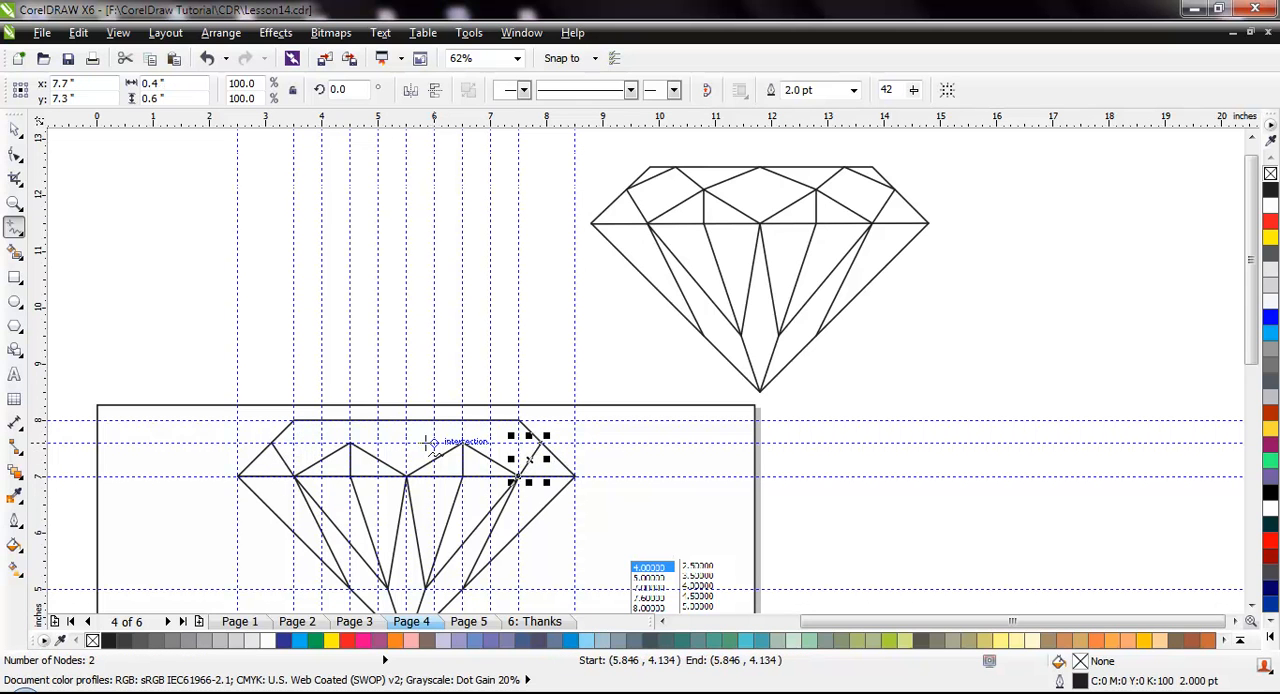
Draw the top facets as a zigzag along the 7.6-inch guideline, with peaks at 4, 5.5 and 7 inches on the 8-inch guideline, and deselect
drag(350, 443, 490, 420)
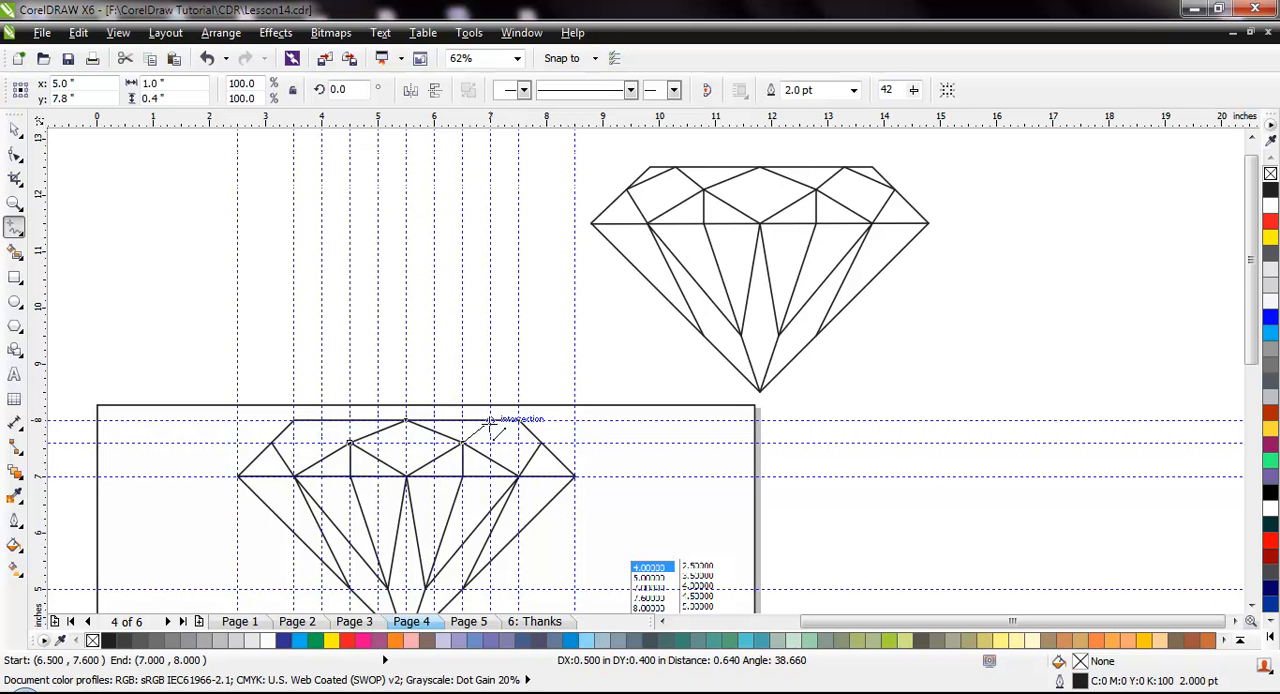
drag(490, 420, 544, 443)
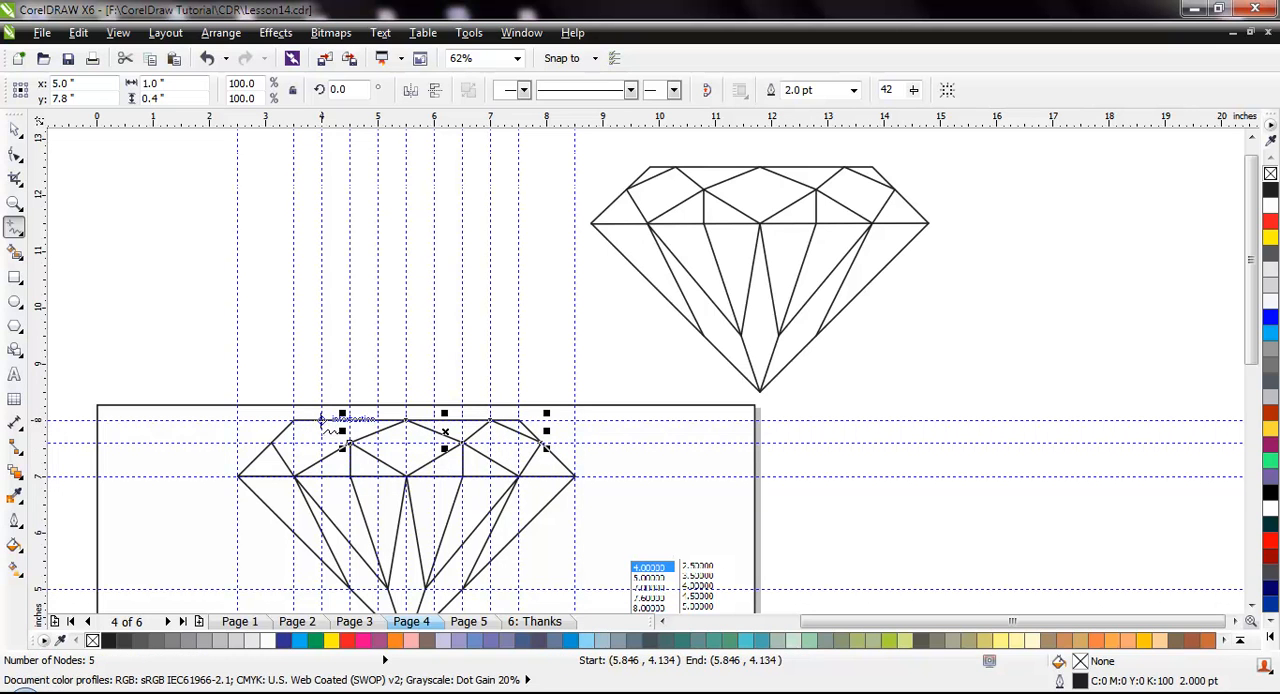
mouse_move(322, 420)
mouse_down()
mouse_move(271, 443)
mouse_move(351, 444)
mouse_up()
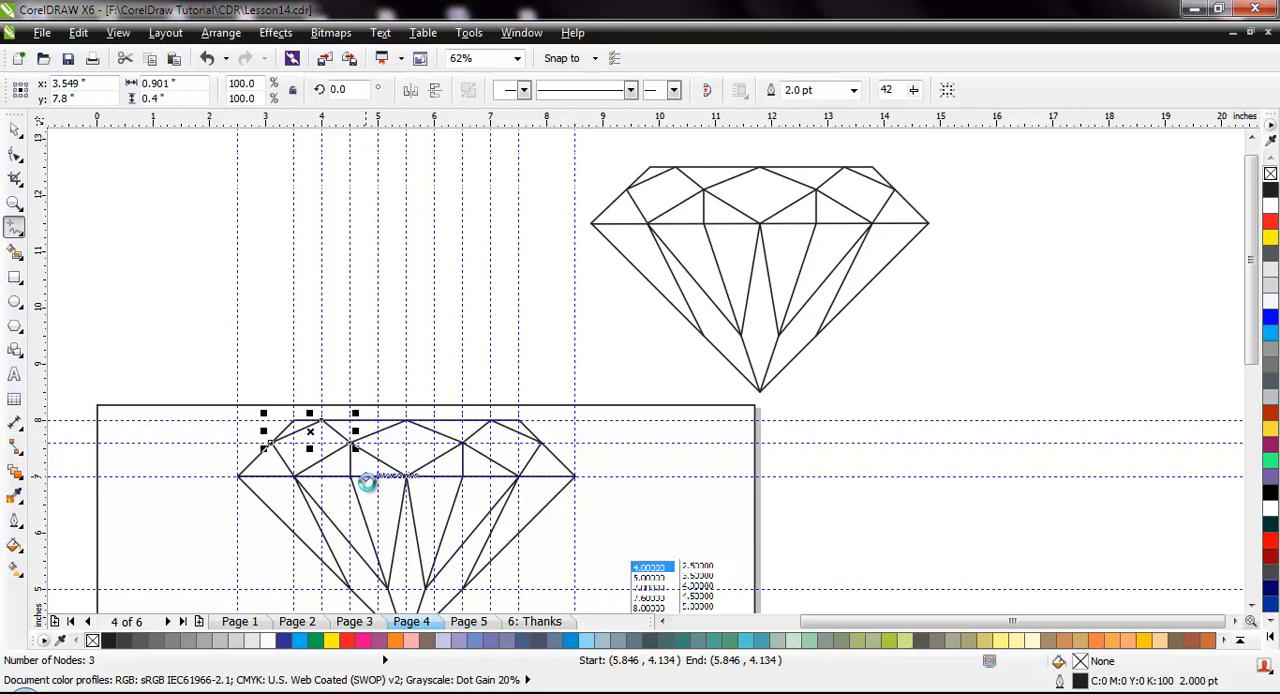
scroll(373, 488, down, 1)
scroll(370, 545, up, 1)
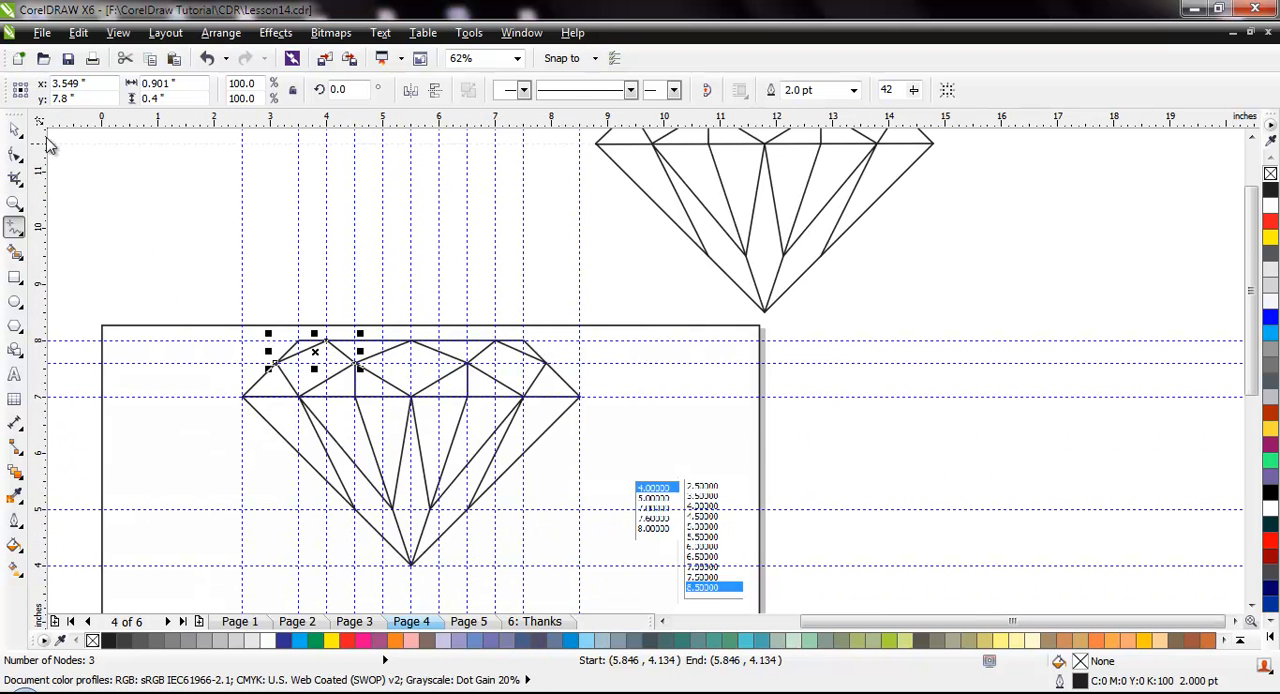
click(15, 128)
click(208, 385)
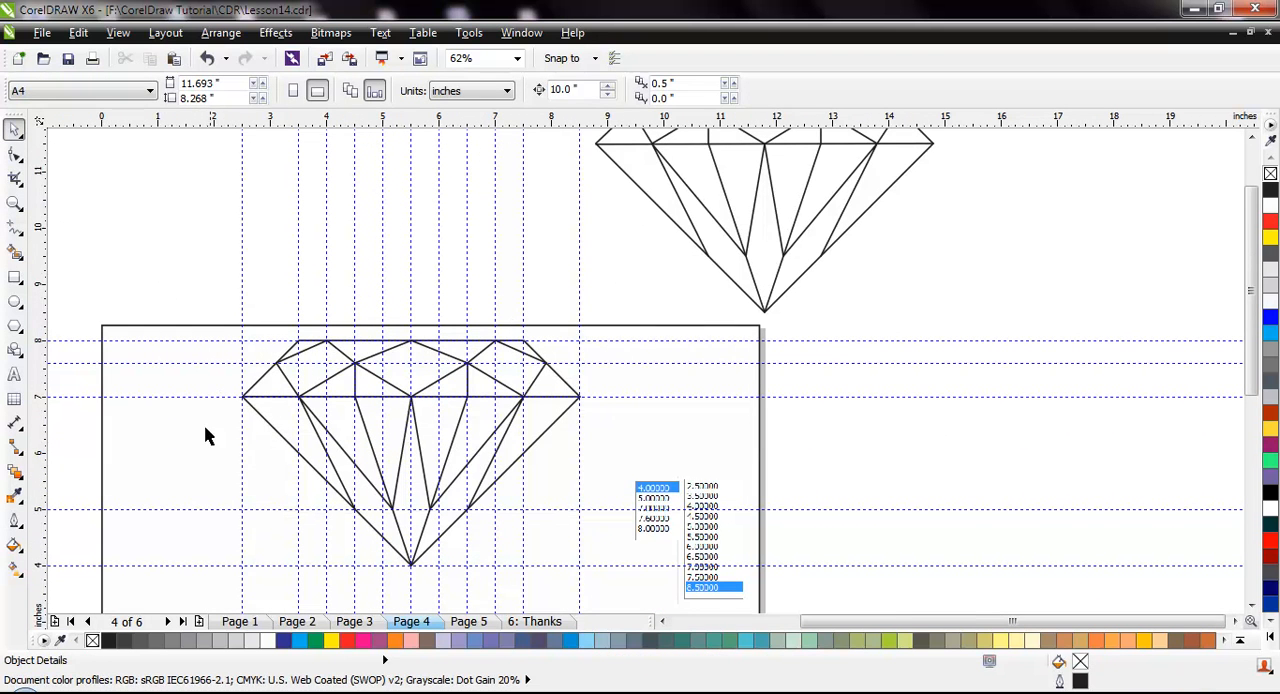
Hide the guidelines to compare the redrawn diamond with the original
scroll(463, 481, up, 1)
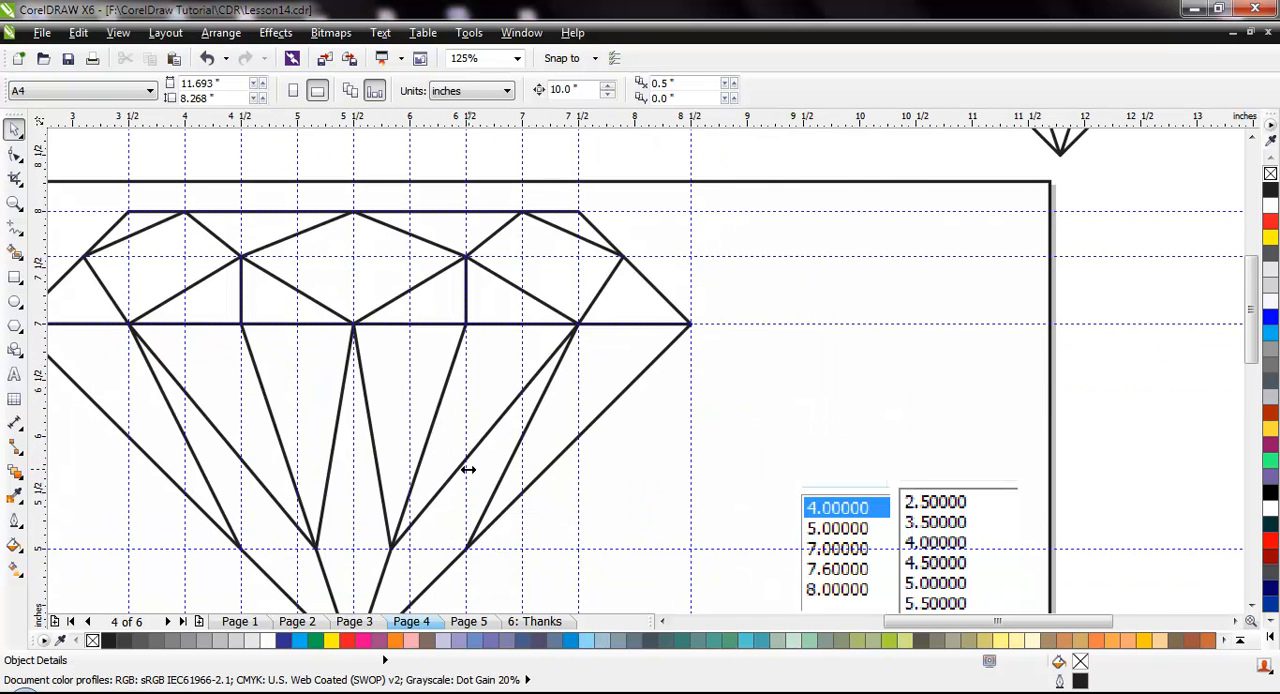
scroll(468, 469, down, 1)
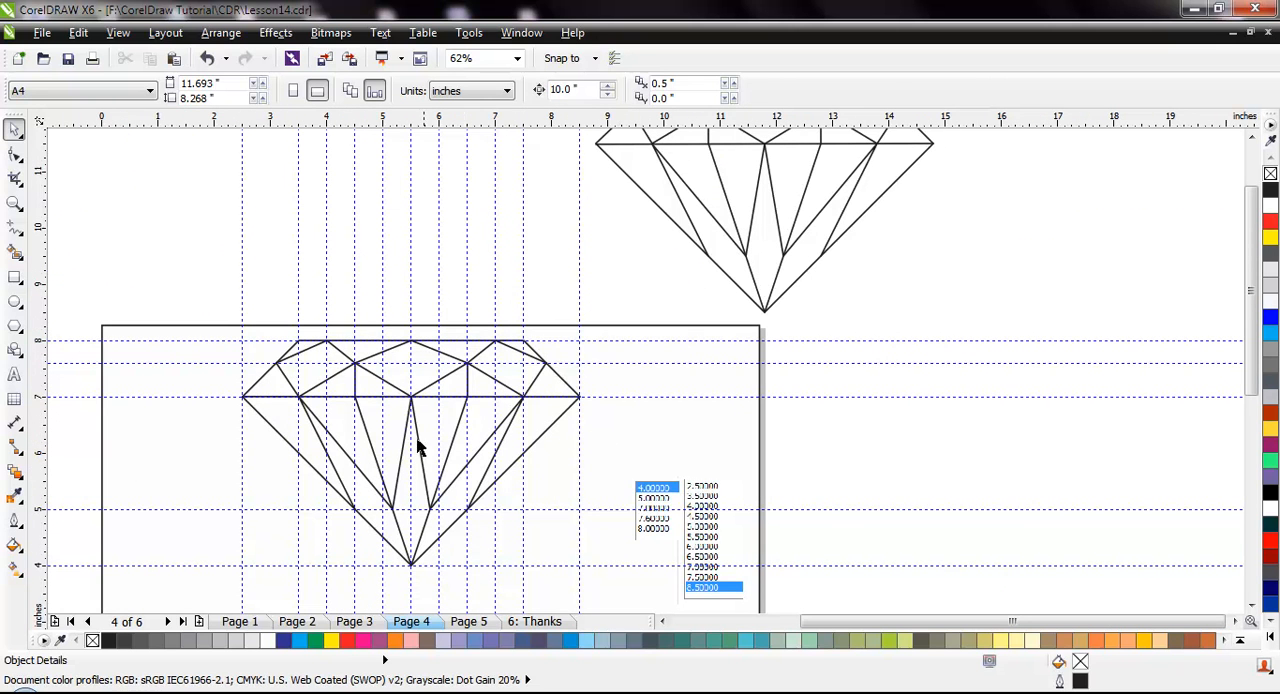
click(118, 33)
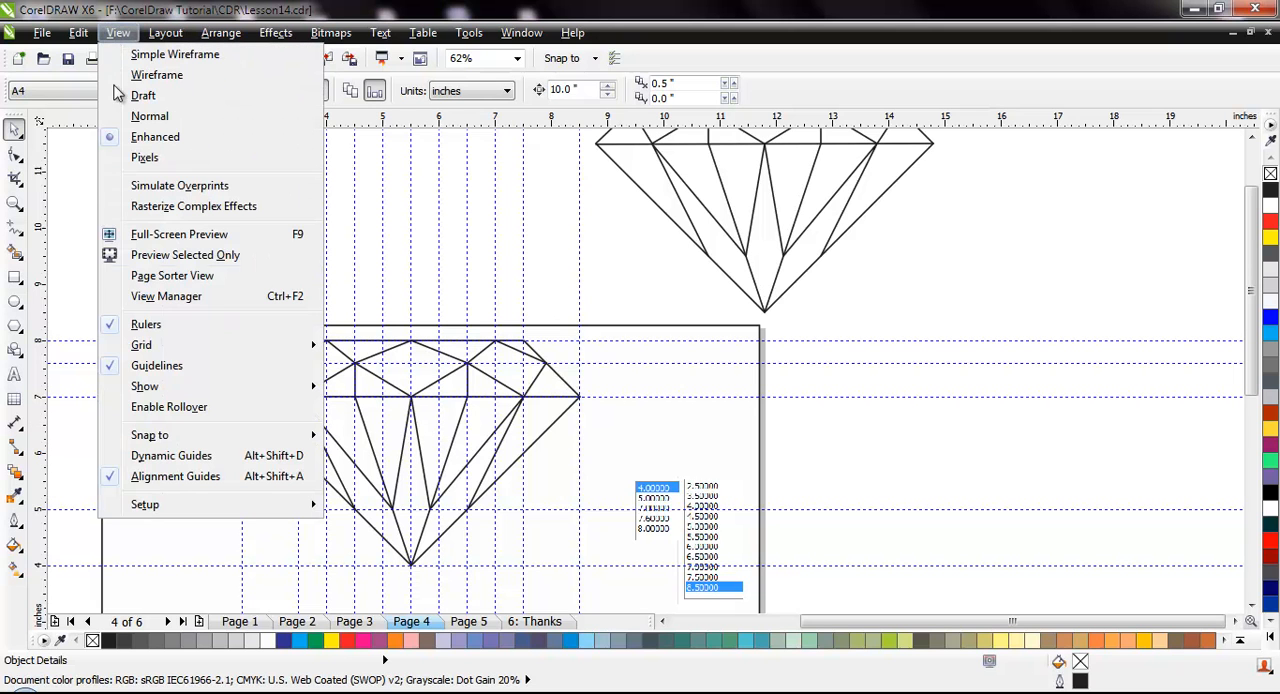
click(160, 365)
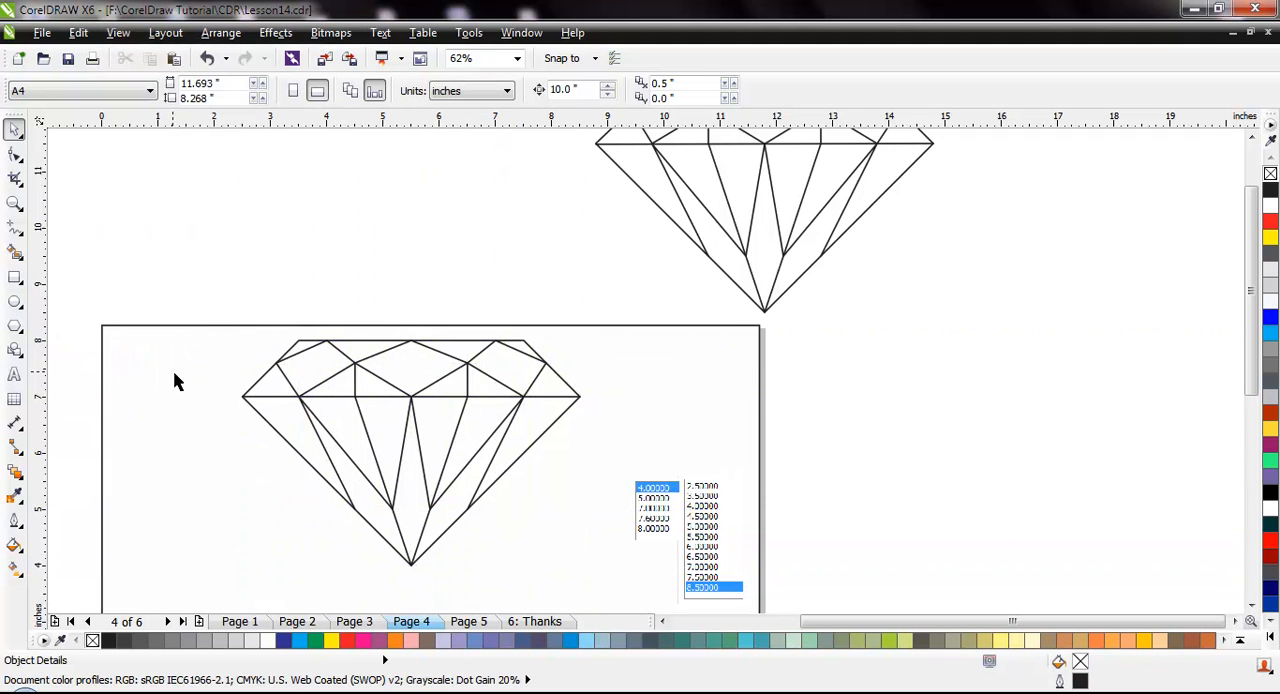
scroll(168, 427, down, 1)
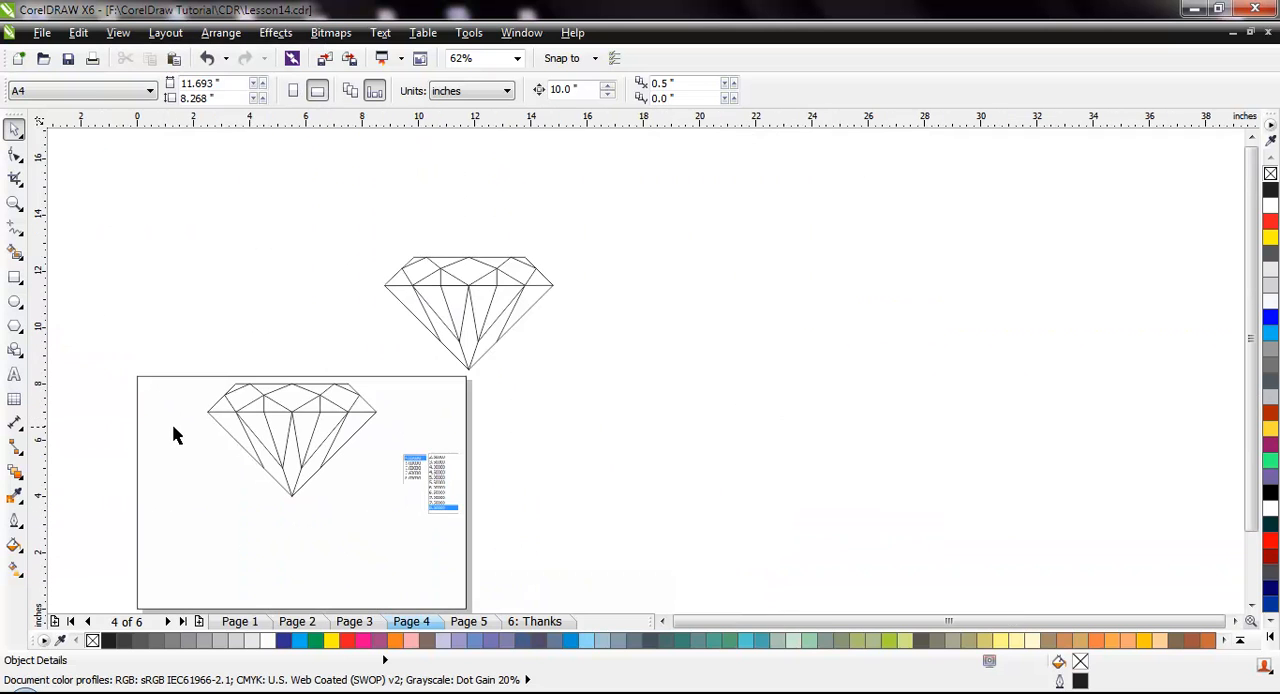
scroll(185, 430, up, 1)
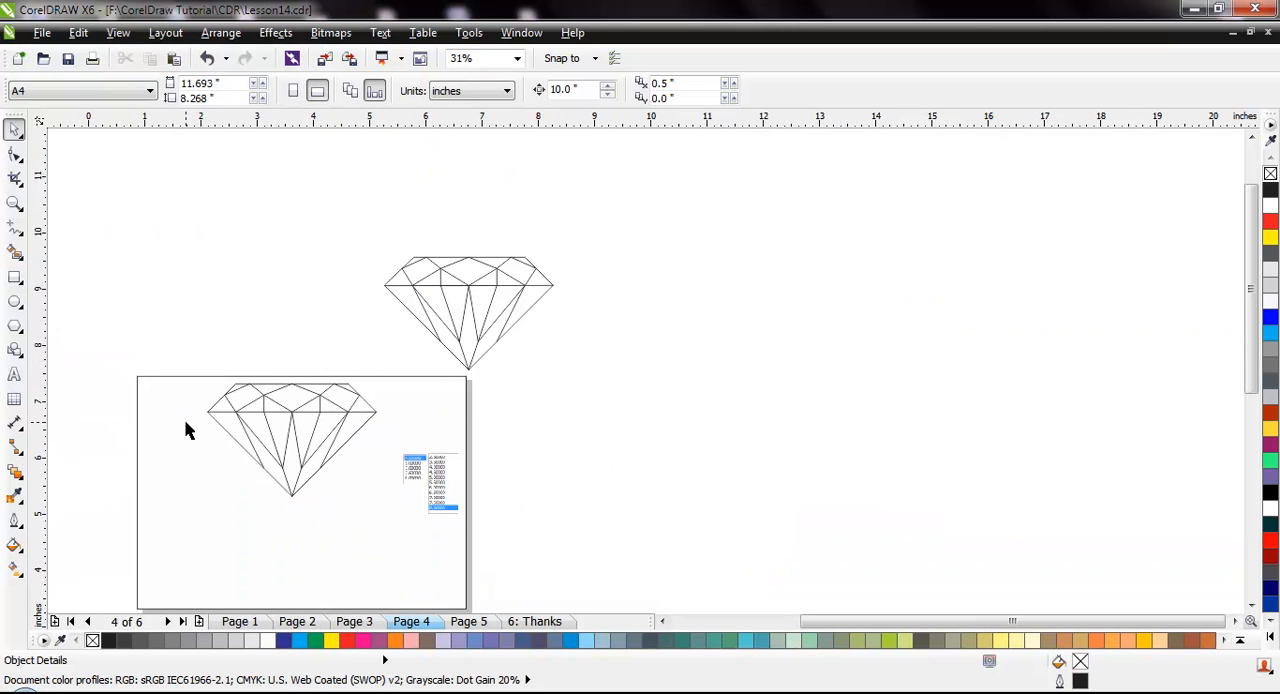